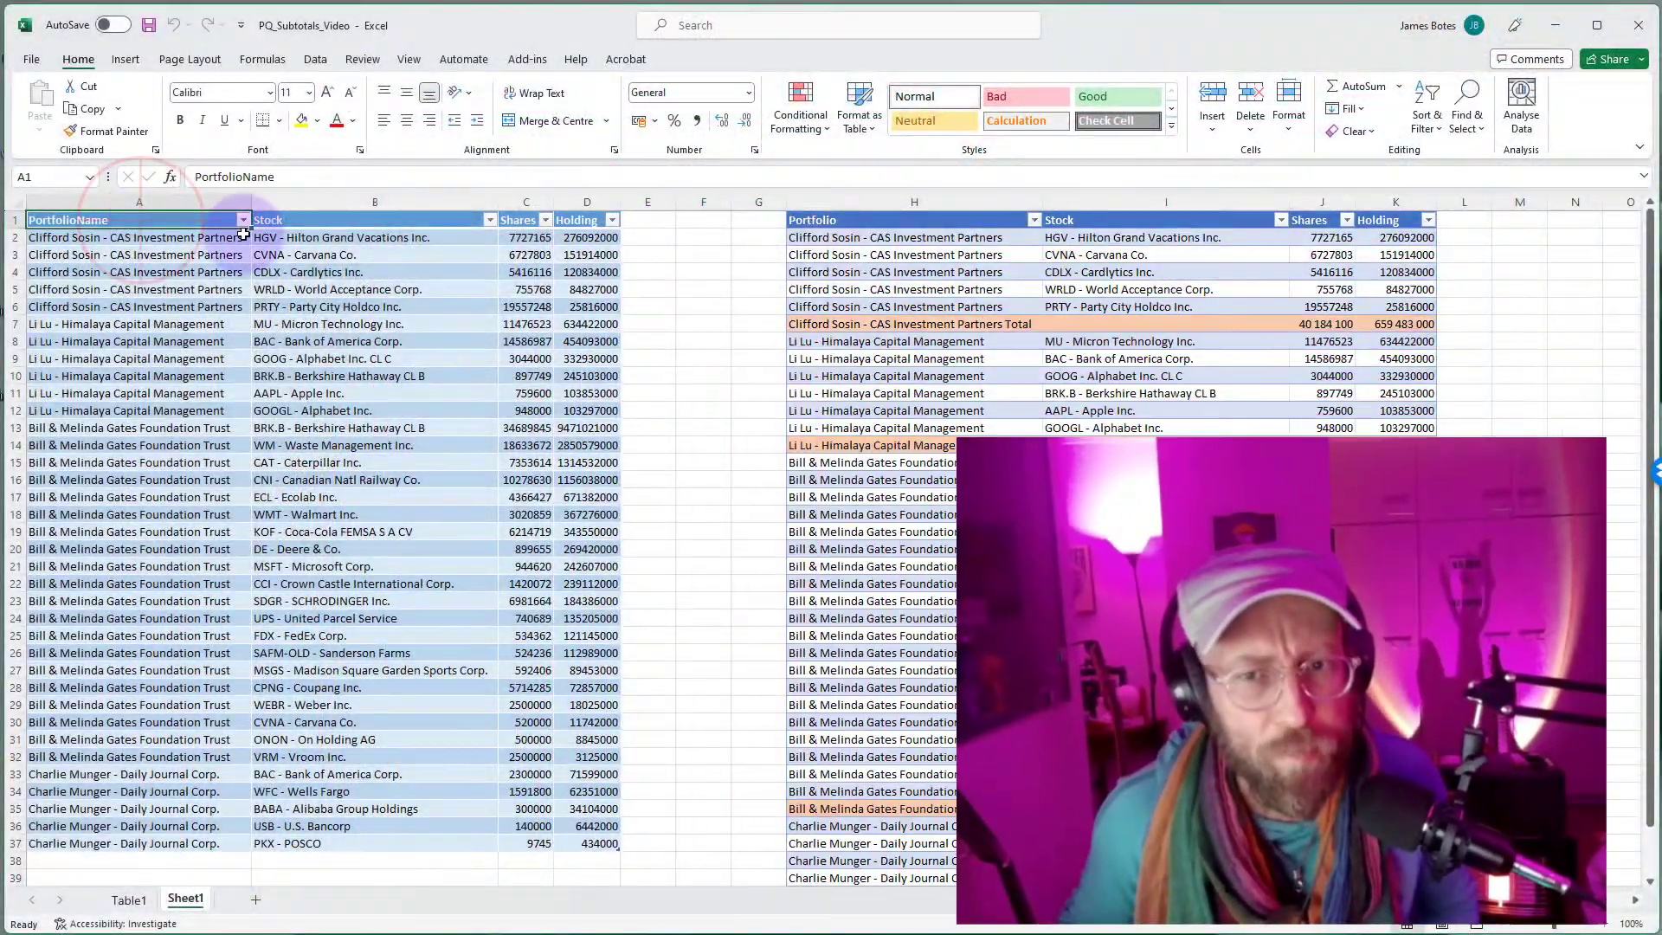
Step: Compare the source holdings table with the example table that adds total rows per portfolio and a grand total
{"action": "left_click_drag", "start_coordinate": [244, 235], "coordinate": [578, 804]}
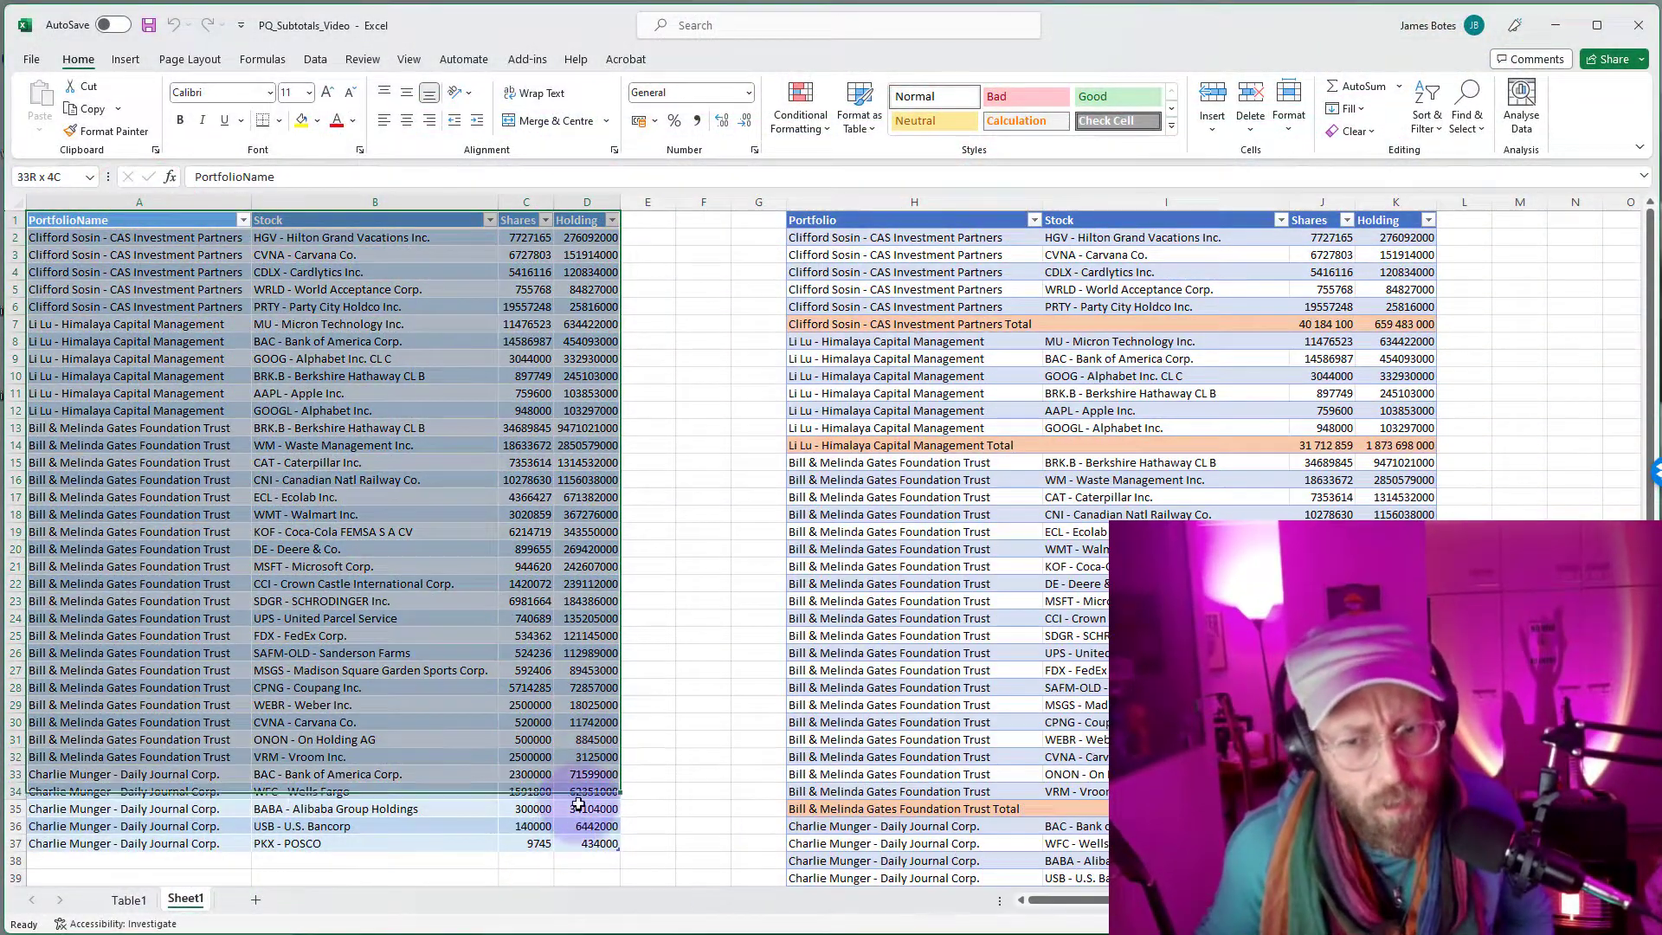
{"action": "left_click", "coordinate": [509, 661]}
{"action": "left_click_drag", "start_coordinate": [866, 238], "coordinate": [1001, 333]}
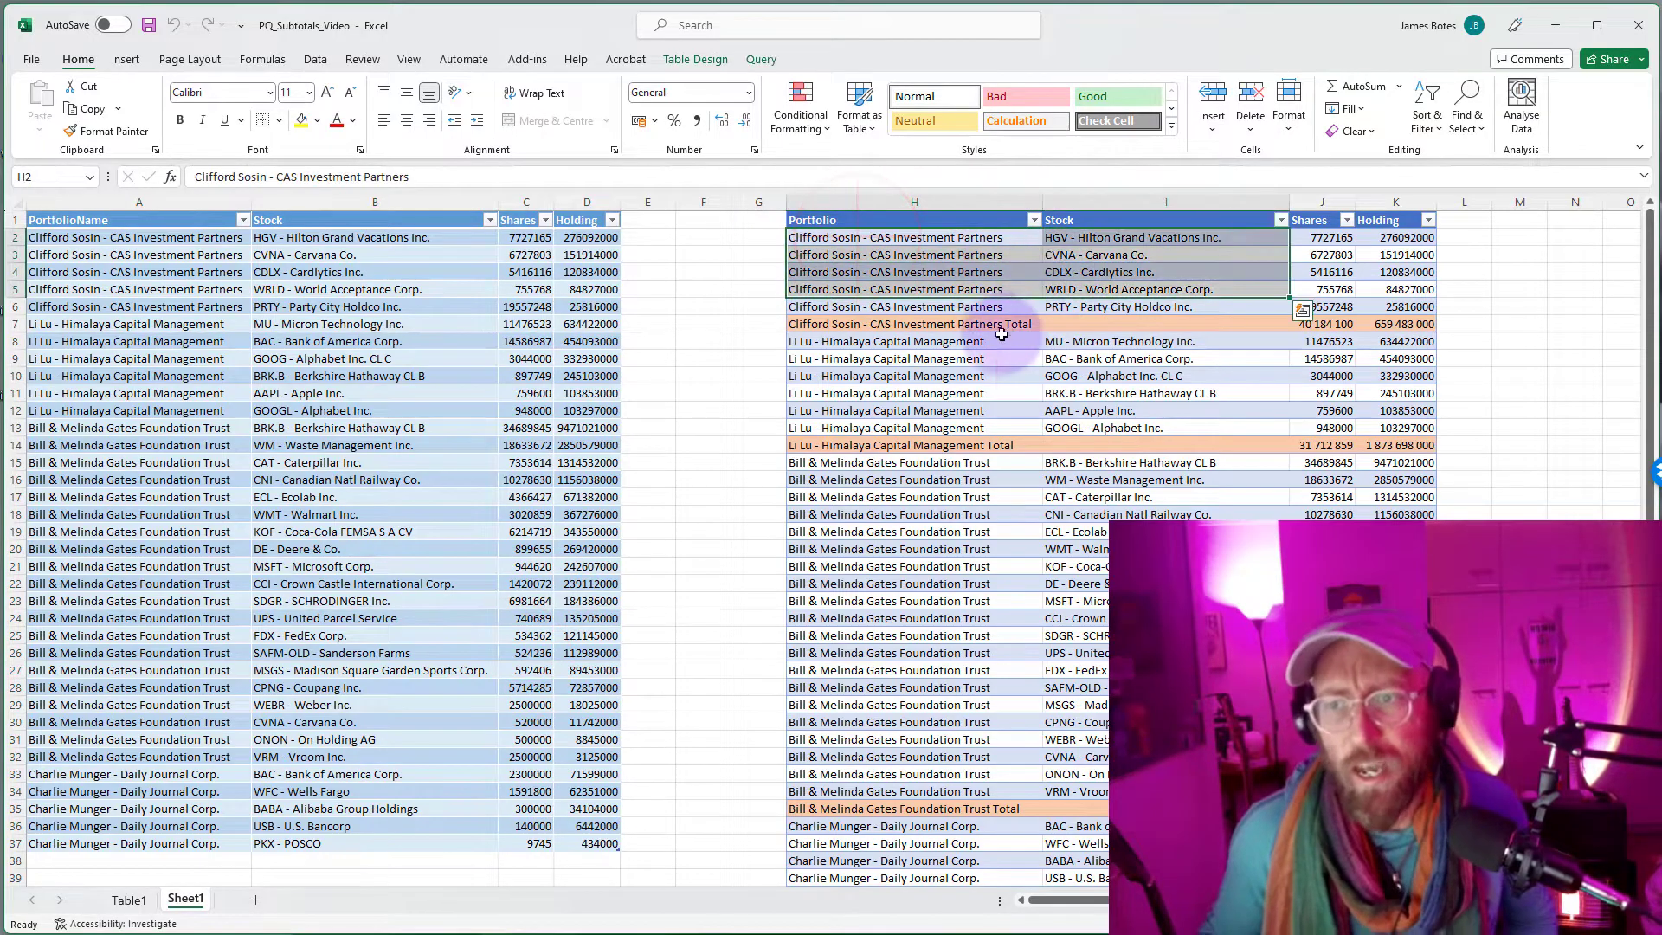
{"action": "left_click", "coordinate": [892, 342]}
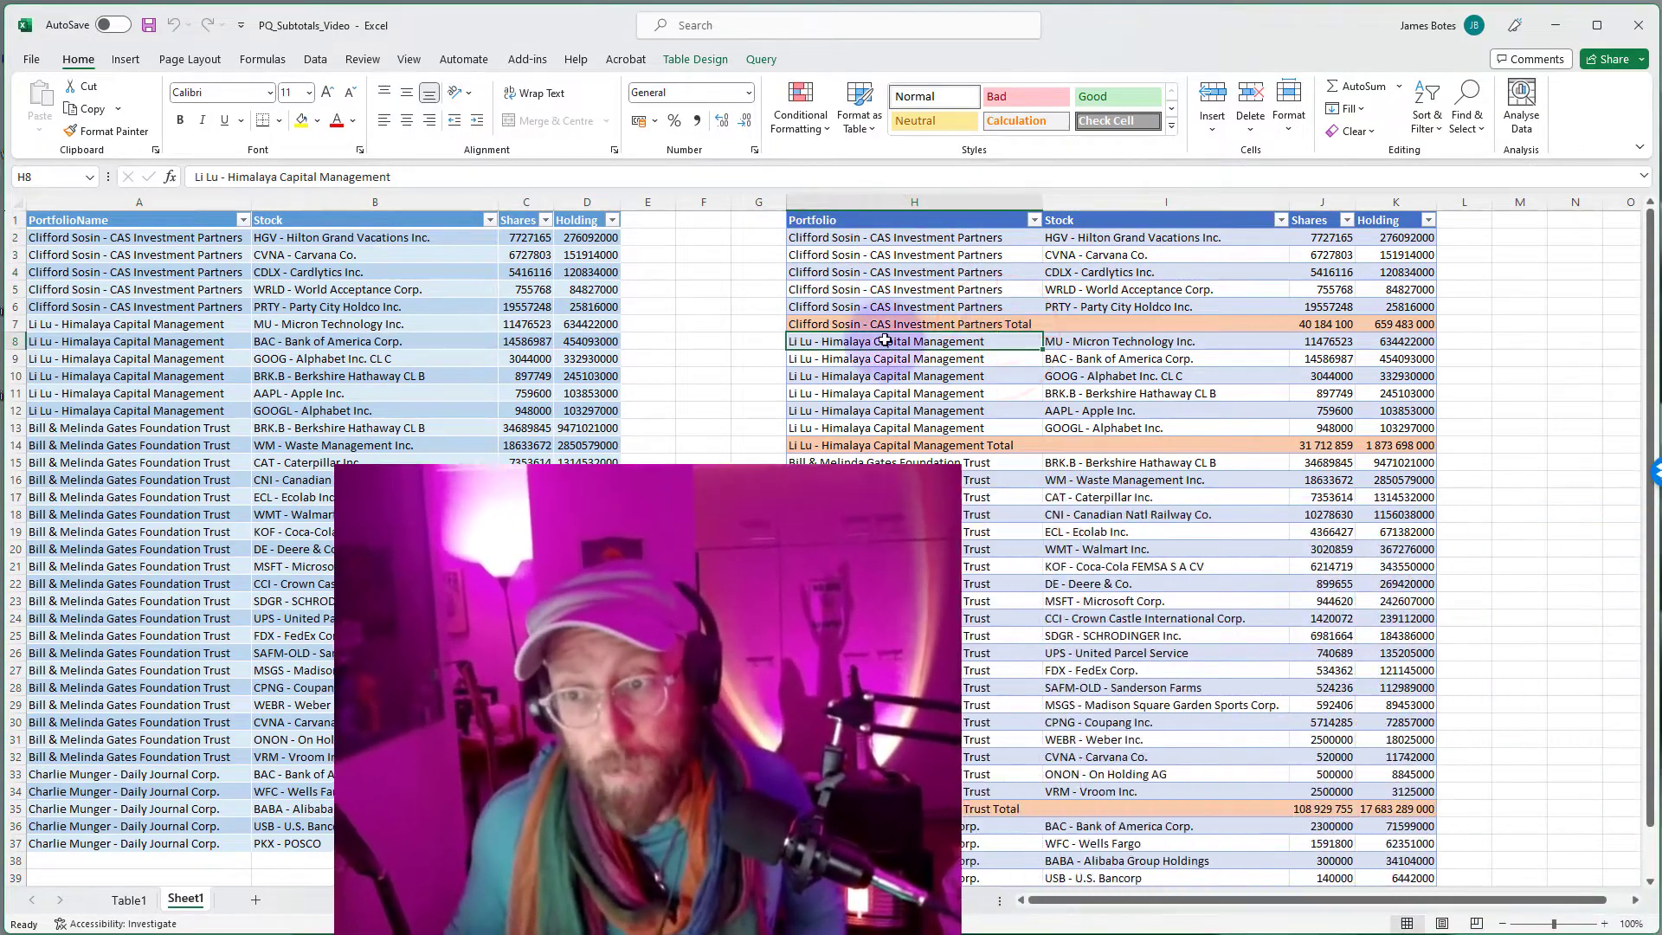
{"action": "left_click_drag", "start_coordinate": [871, 323], "coordinate": [1409, 325]}
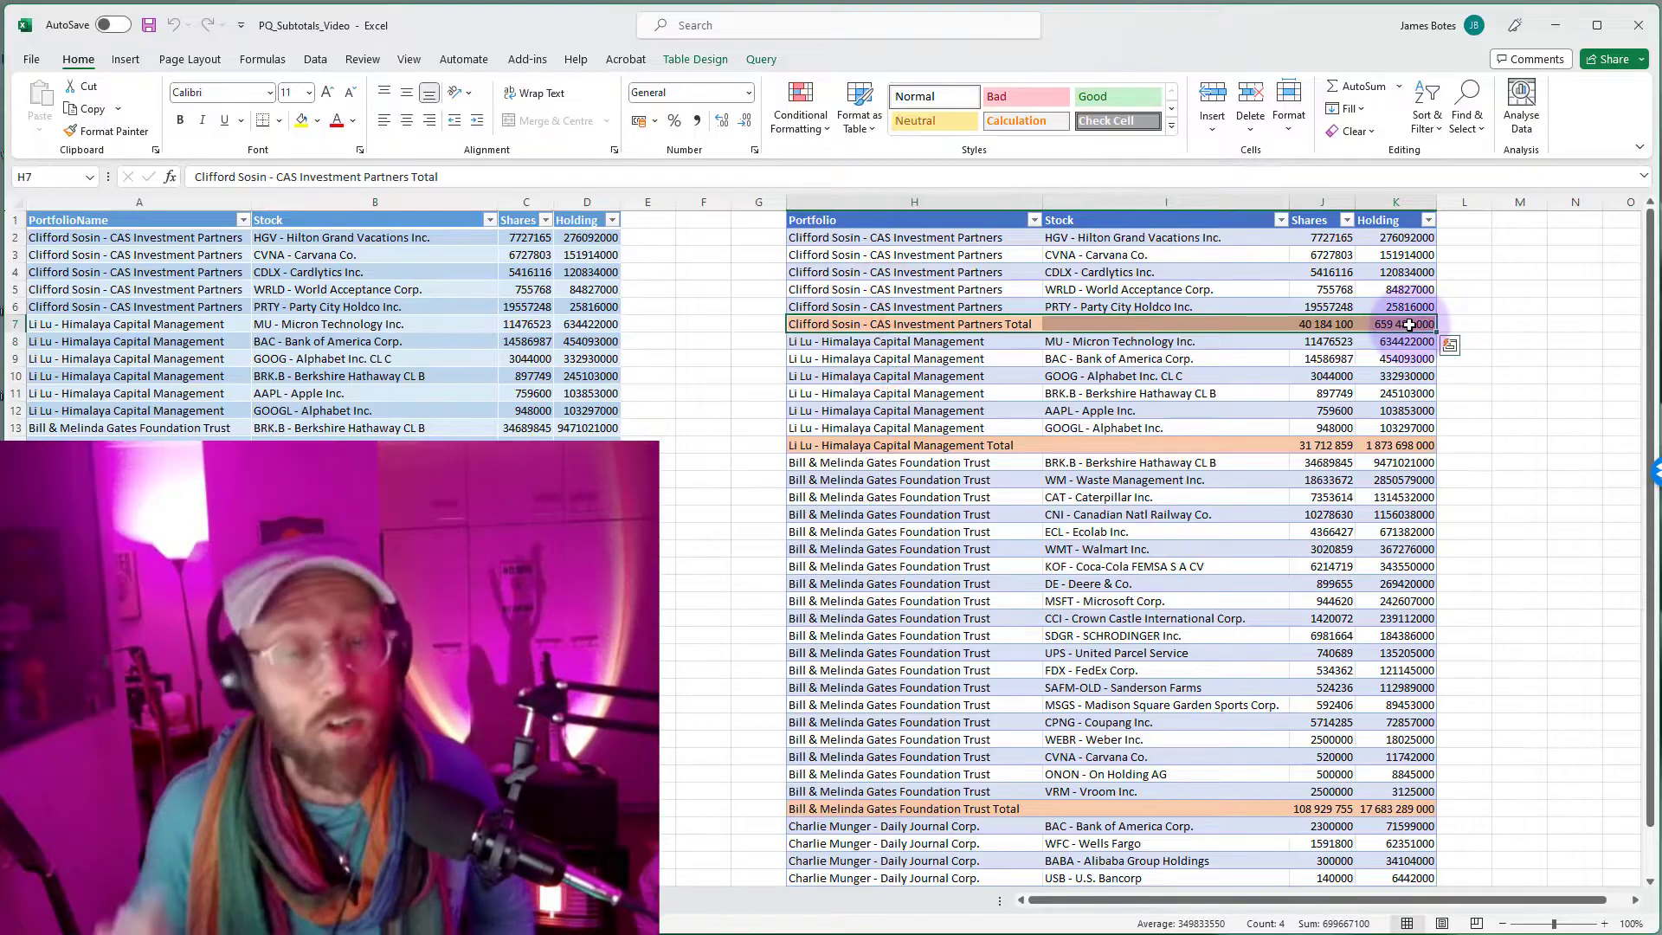
{"action": "scroll", "coordinate": [1377, 437], "scroll_direction": "down", "scroll_amount": 5}
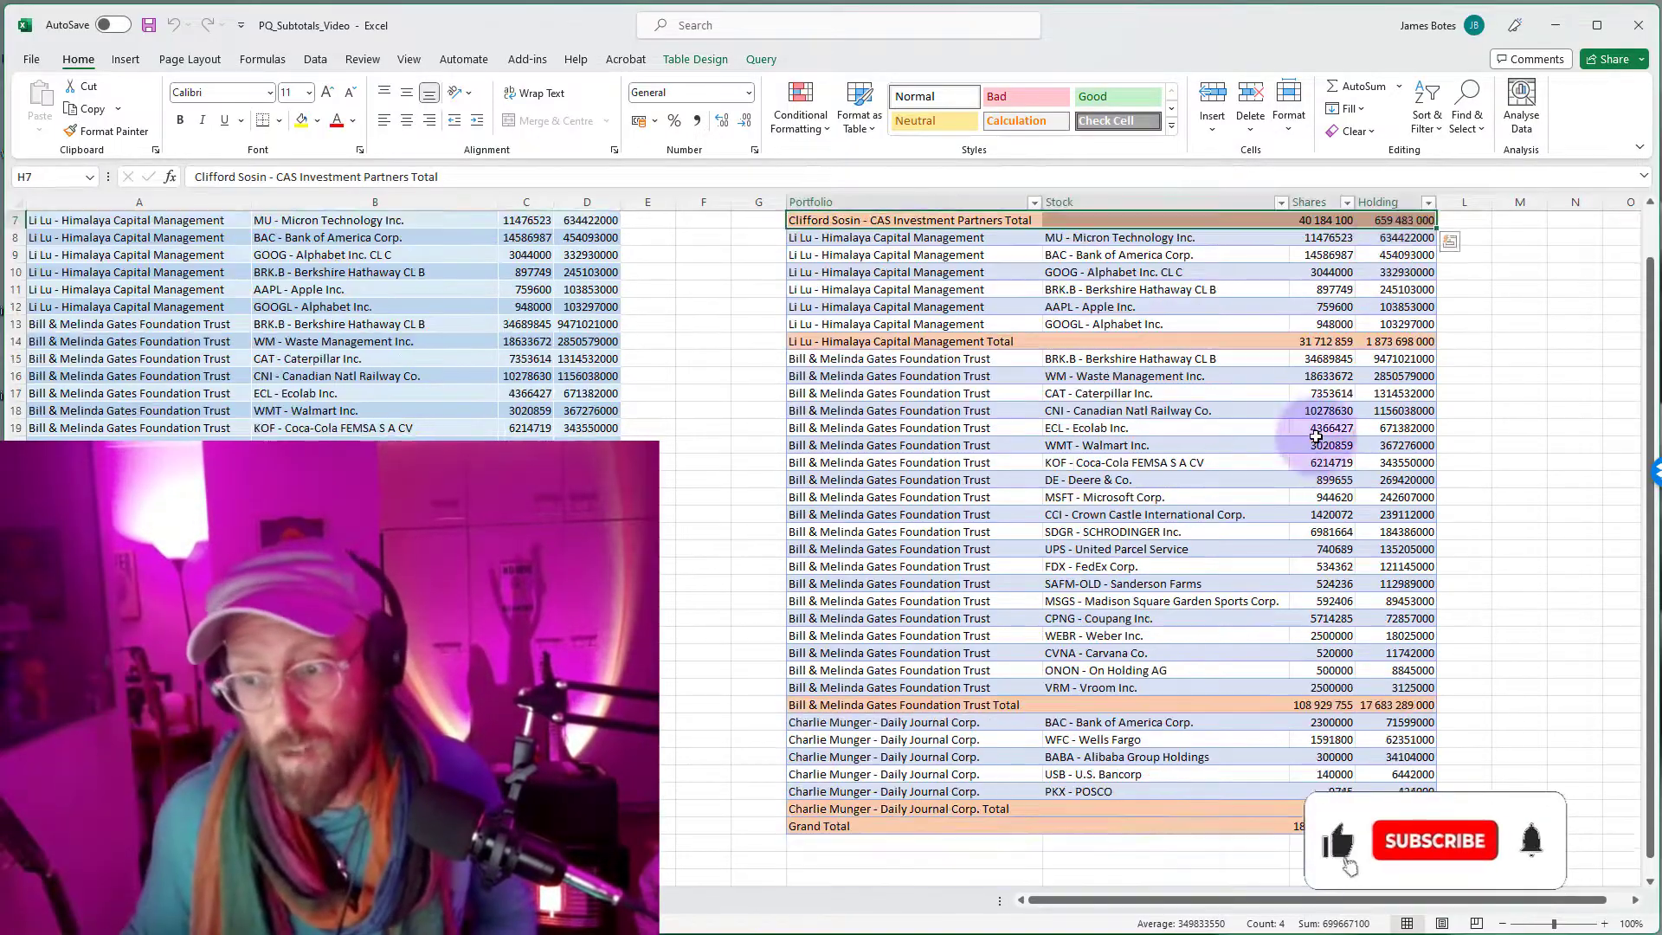
{"action": "left_click", "coordinate": [883, 671]}
{"action": "left_click", "coordinate": [1281, 565]}
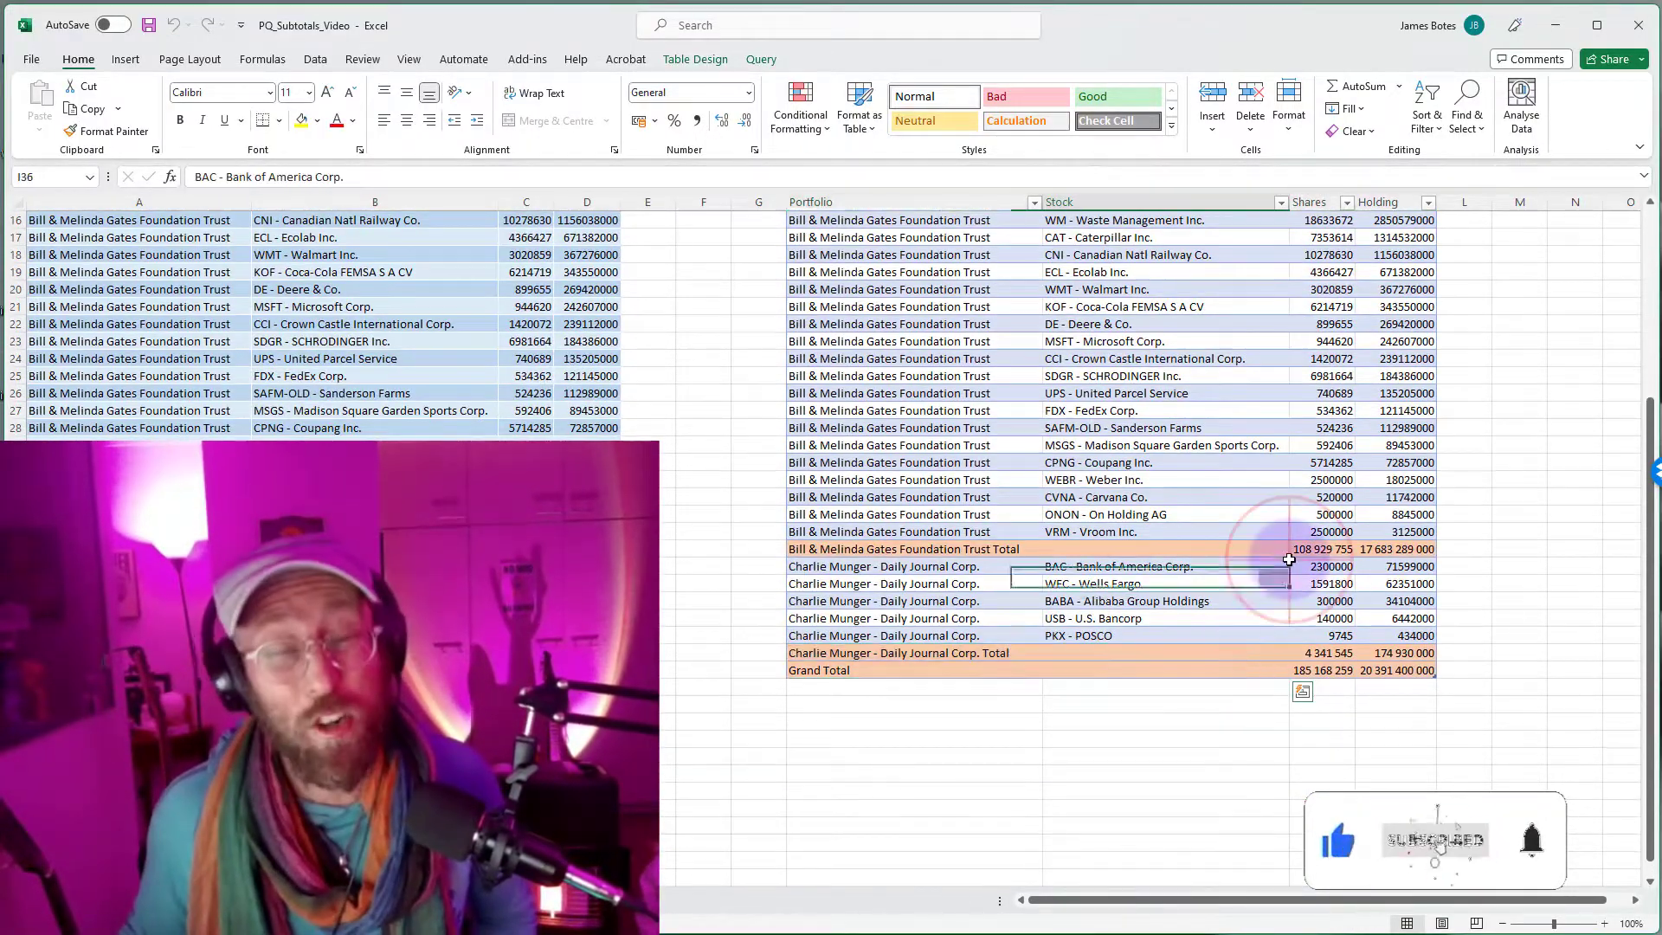
{"action": "scroll", "coordinate": [1265, 523], "scroll_direction": "up", "scroll_amount": 5}
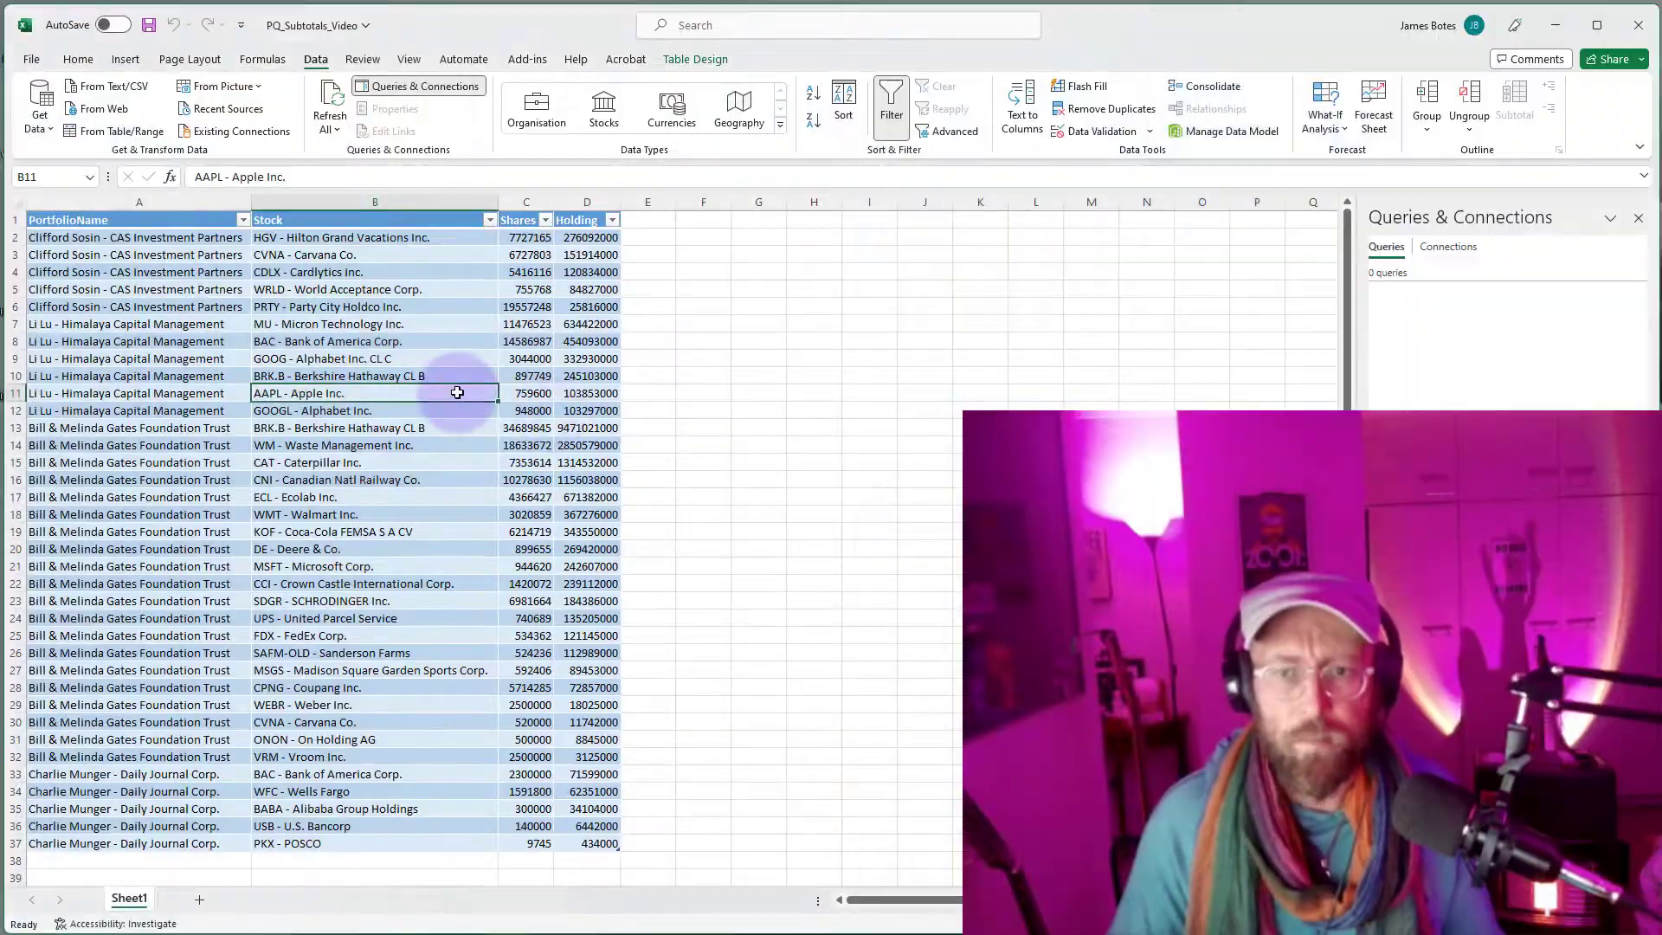
Step: Load the holdings table into Power Query and rename its Changed Type step to DataType
{"action": "left_click", "coordinate": [382, 322]}
{"action": "left_click", "coordinate": [104, 132]}
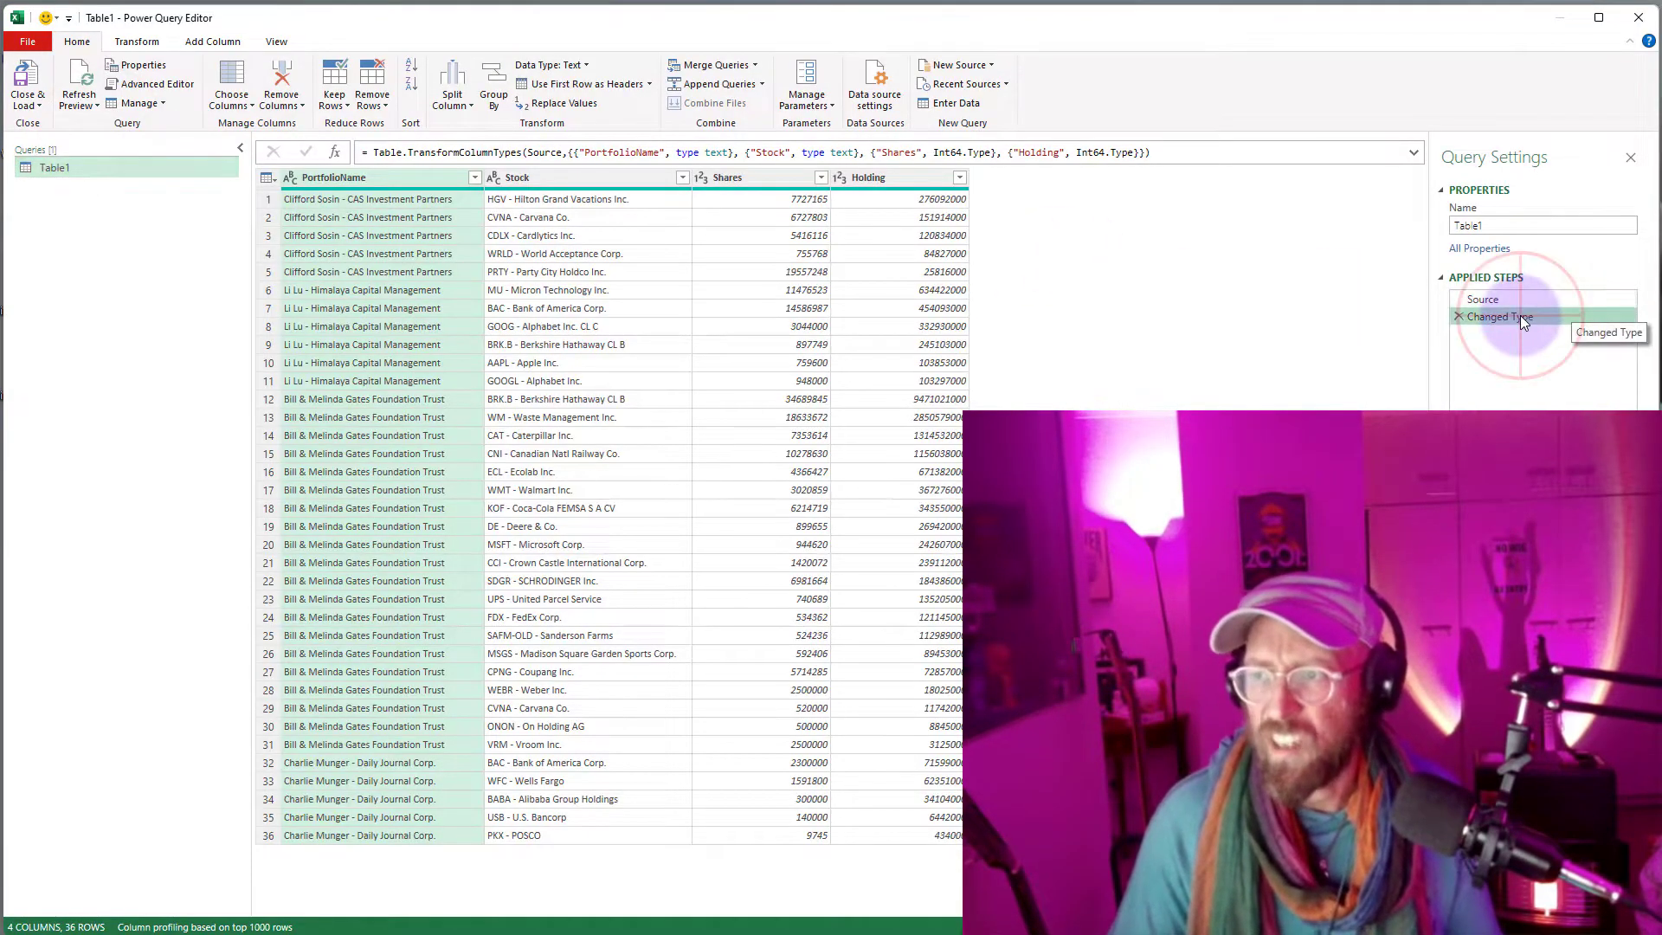
{"action": "left_click", "coordinate": [1501, 317]}
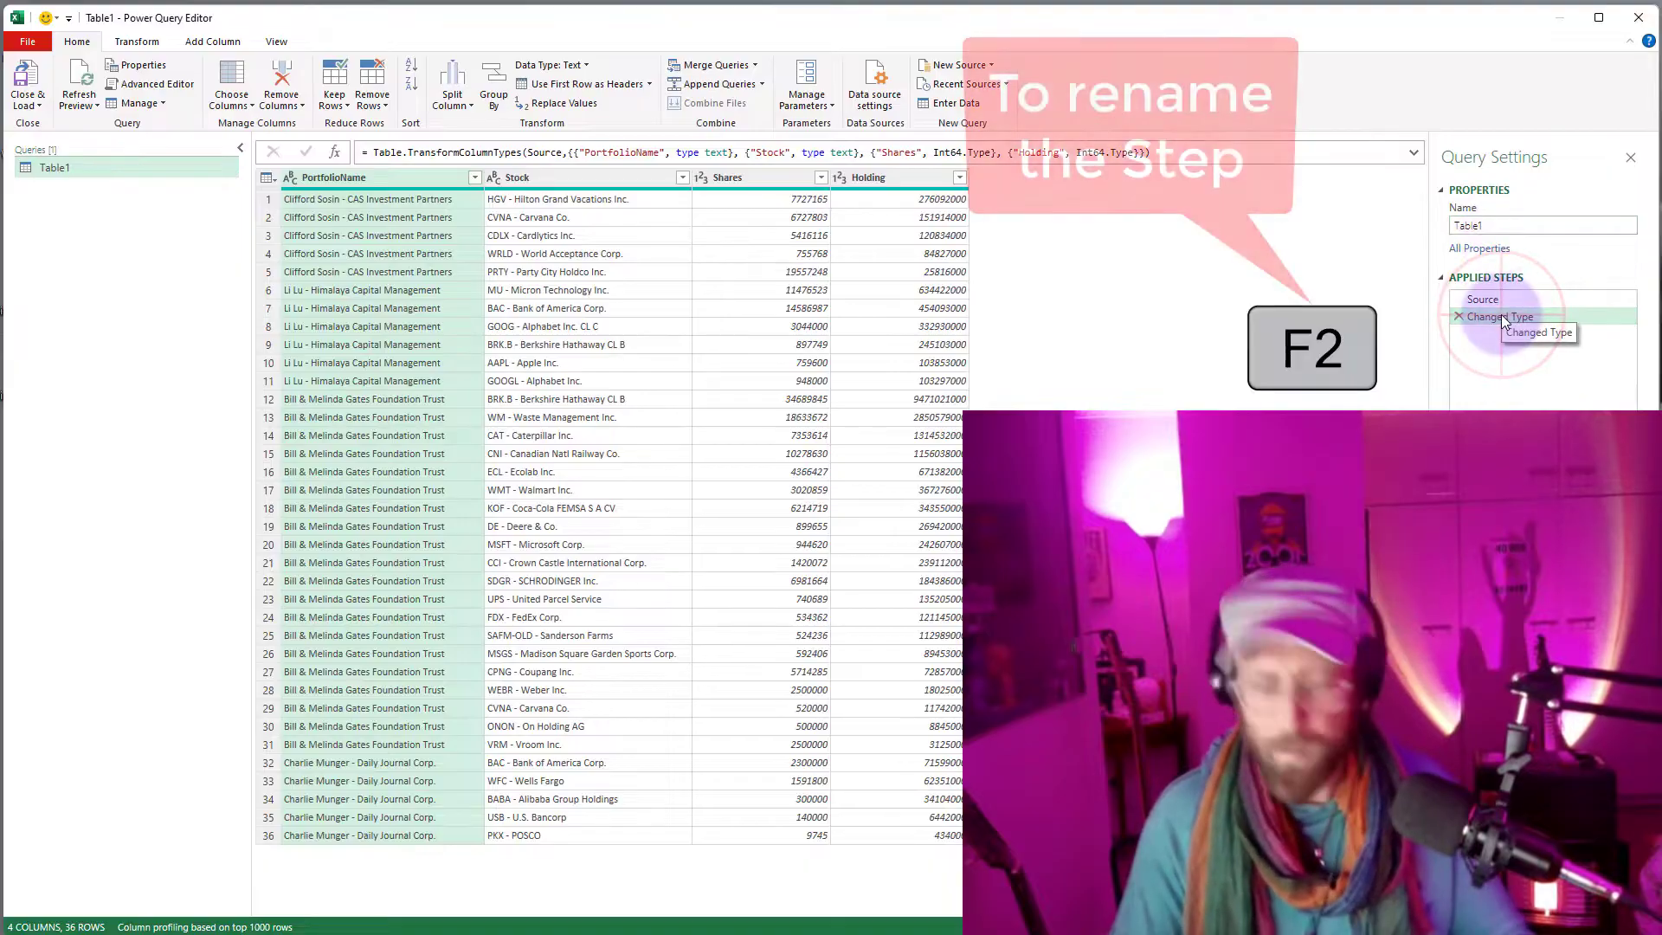
{"action": "key", "text": "F2"}
{"action": "type", "text": "DataType"}
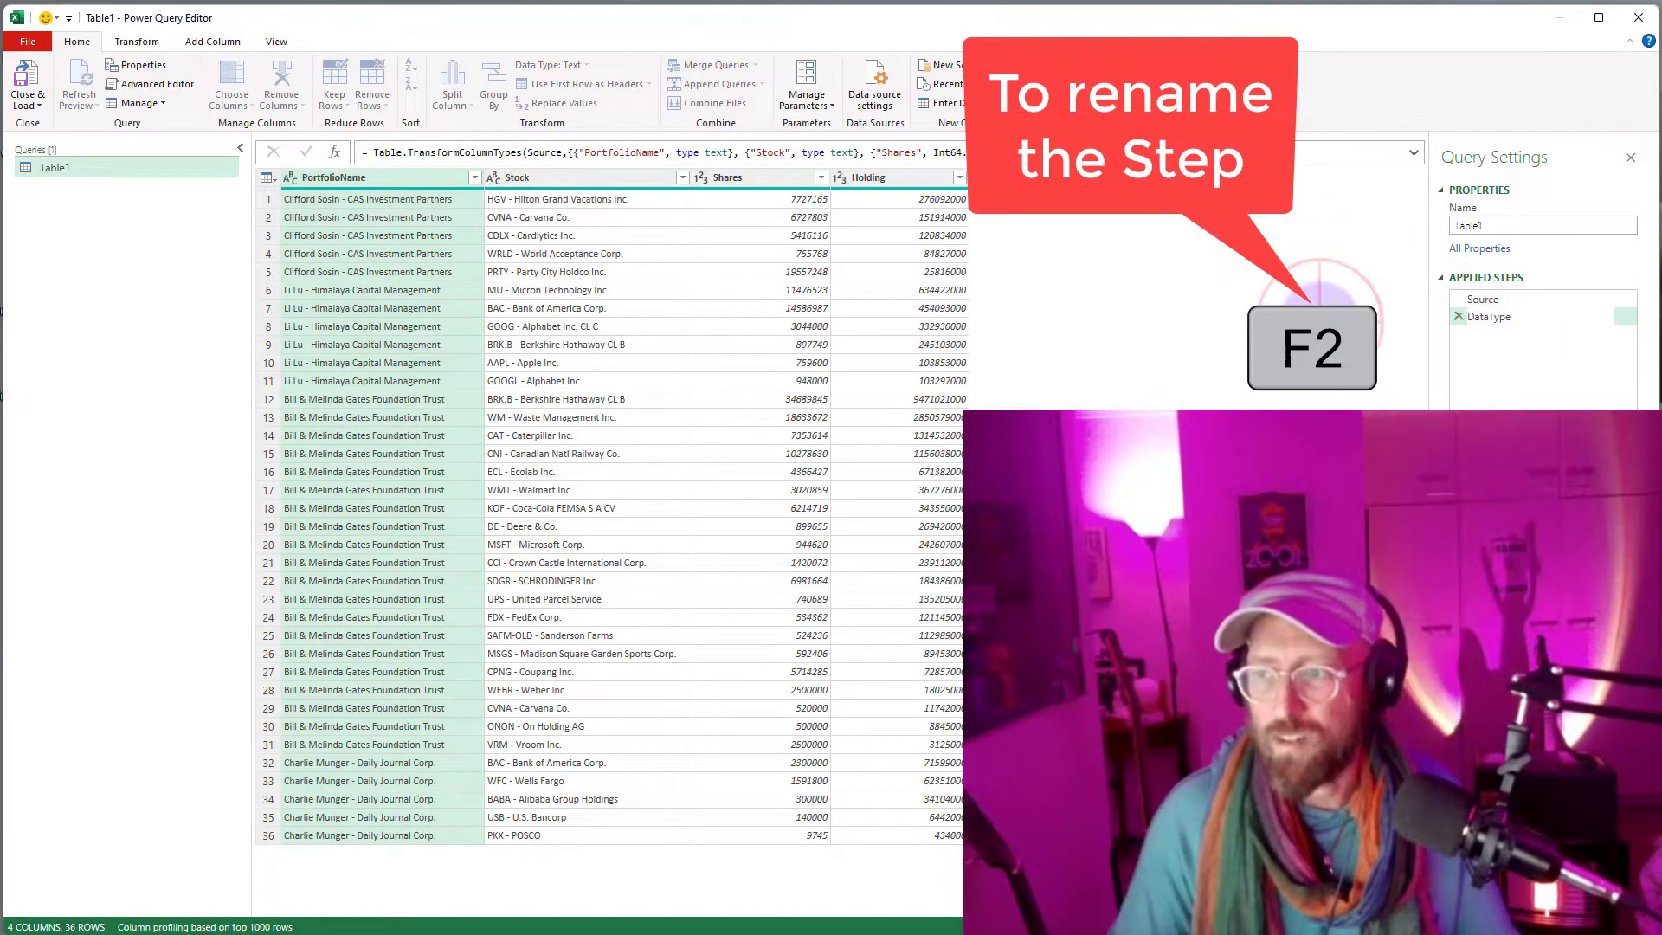
{"action": "key", "text": "Return"}
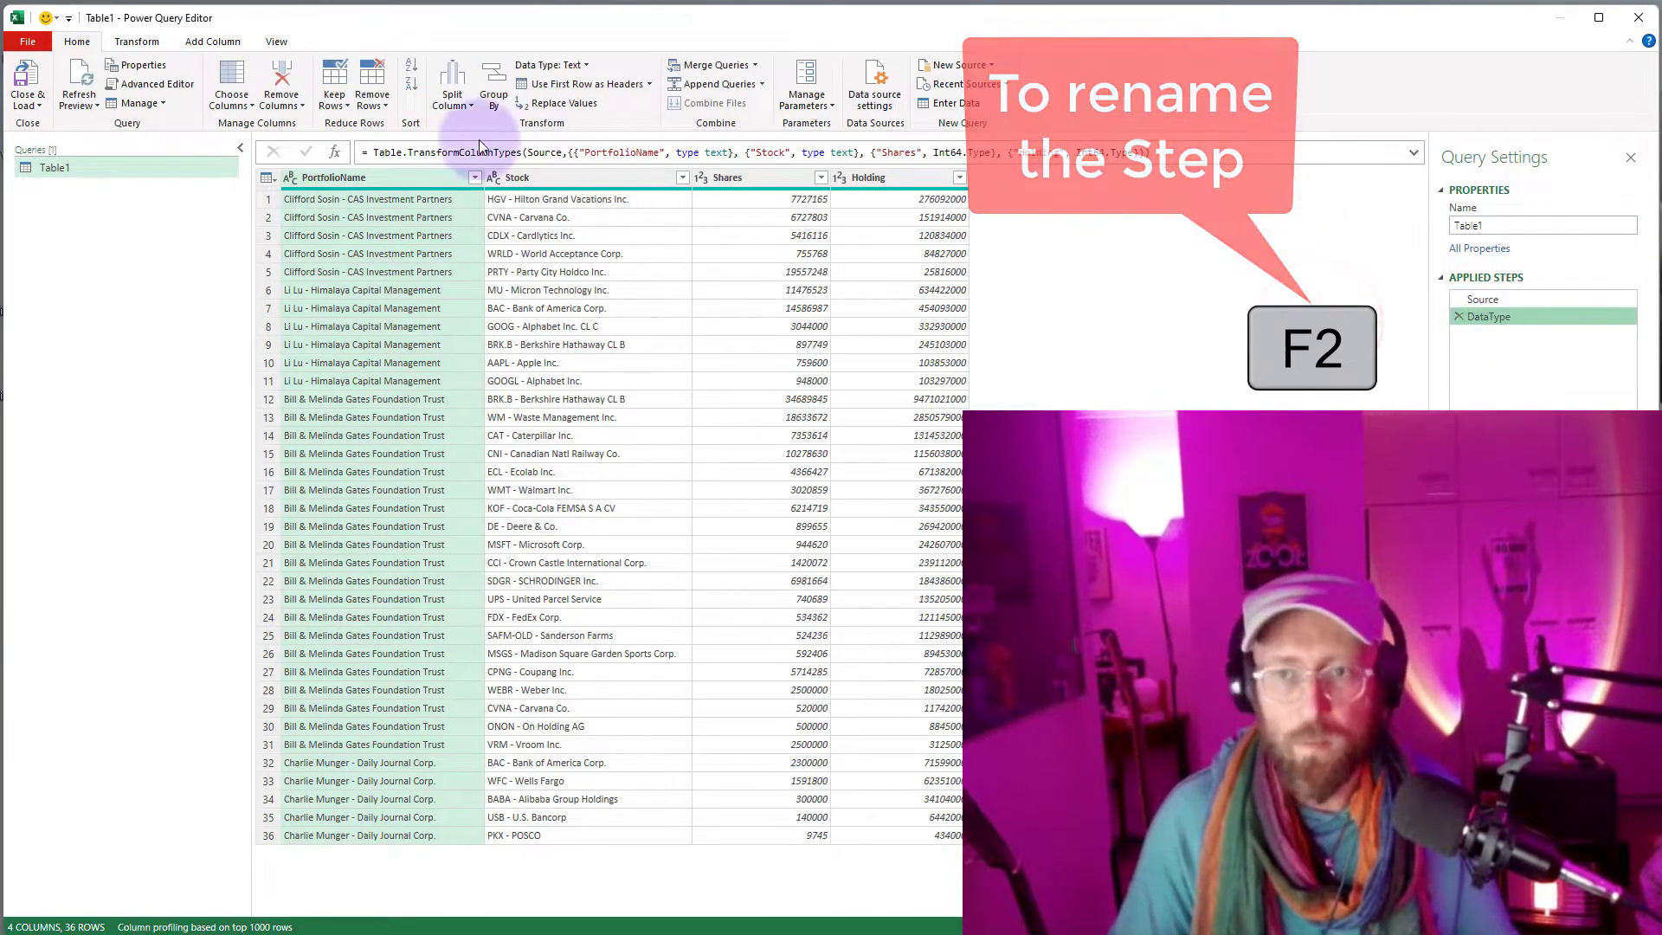
Step: Unpivot all four columns, from PortfolioName through Holding, into attribute and value pairs
{"action": "left_click", "coordinate": [870, 179]}
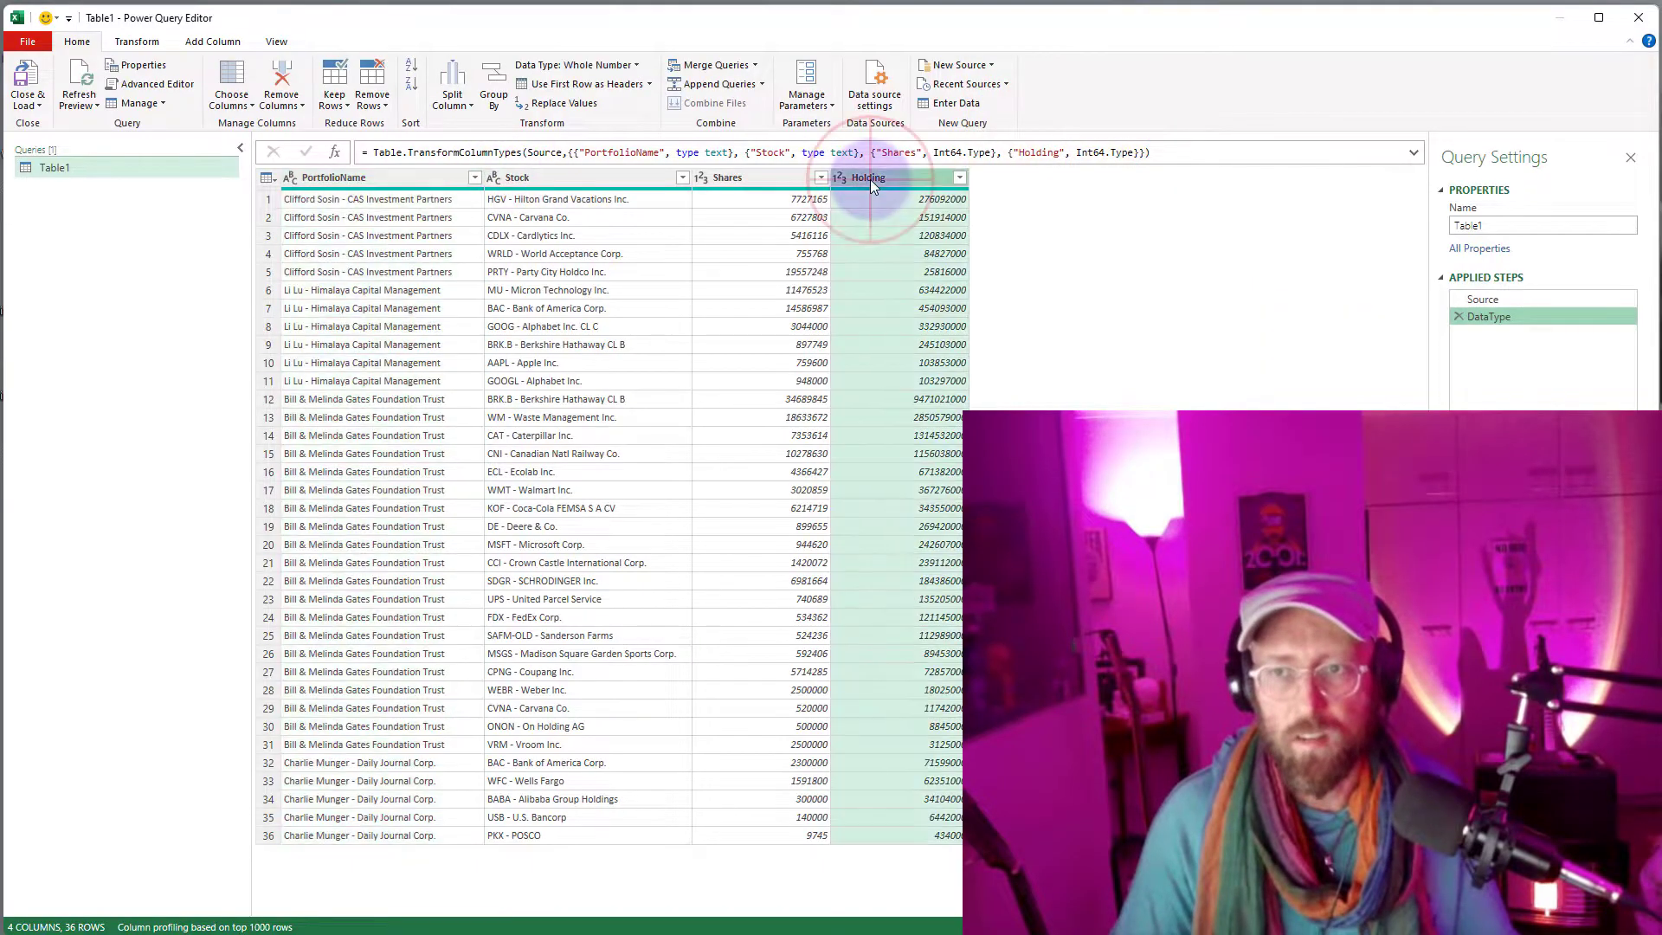
{"action": "left_click", "coordinate": [755, 177]}
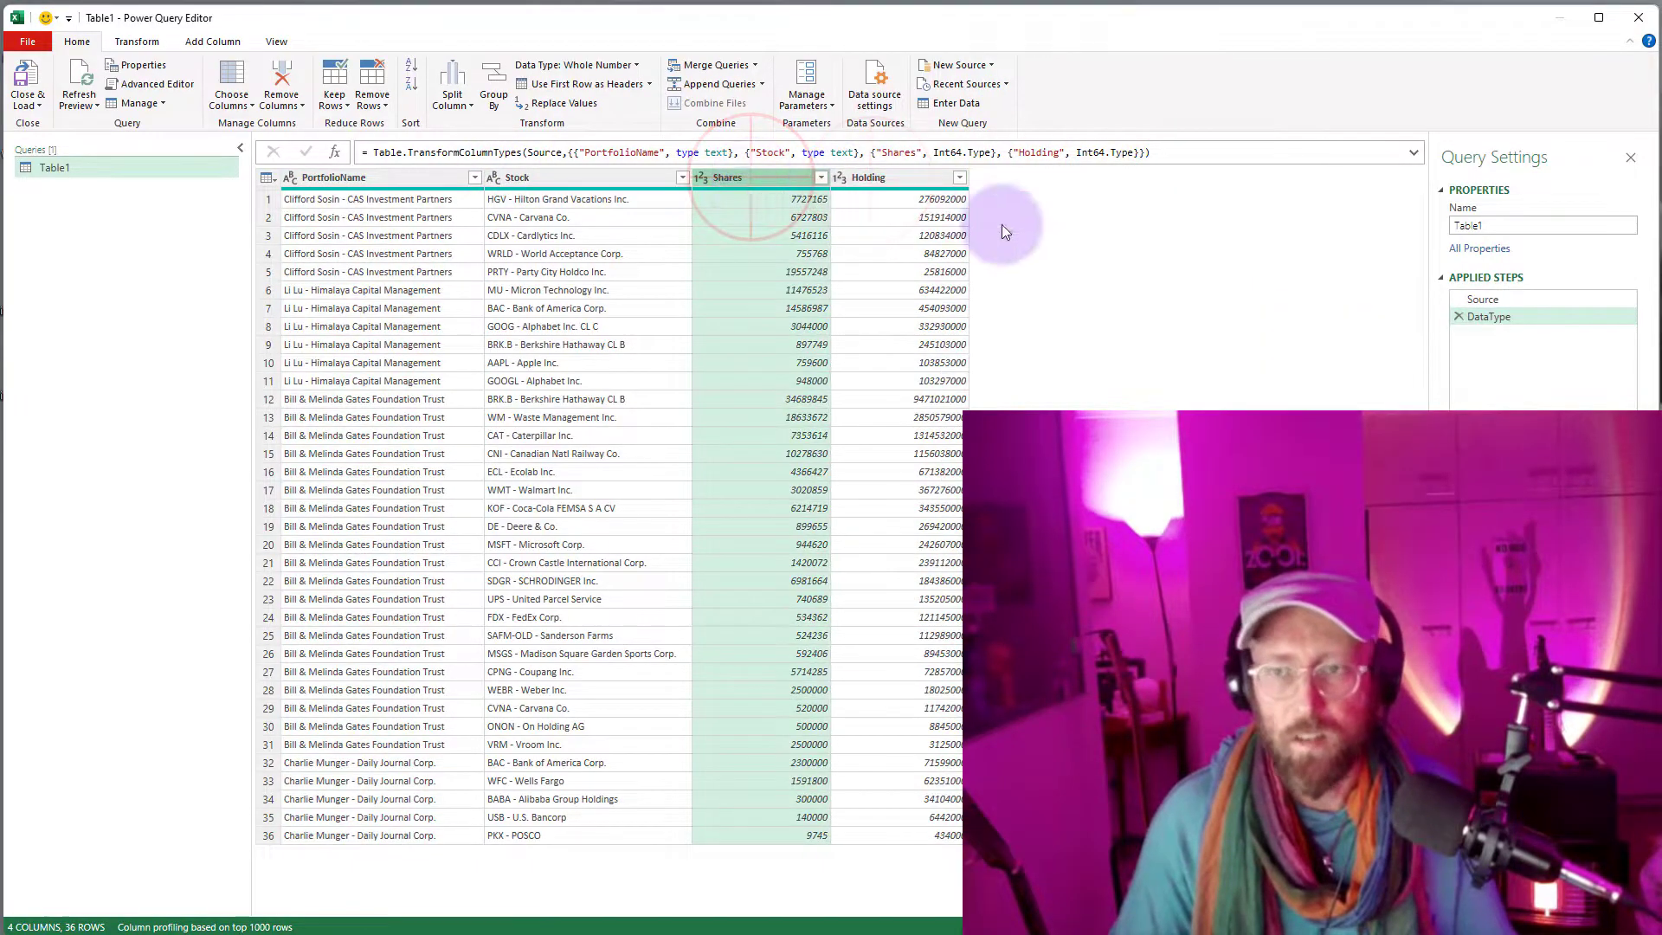
{"action": "left_click", "coordinate": [333, 177]}
{"action": "left_click", "coordinate": [869, 177], "text": "shift"}
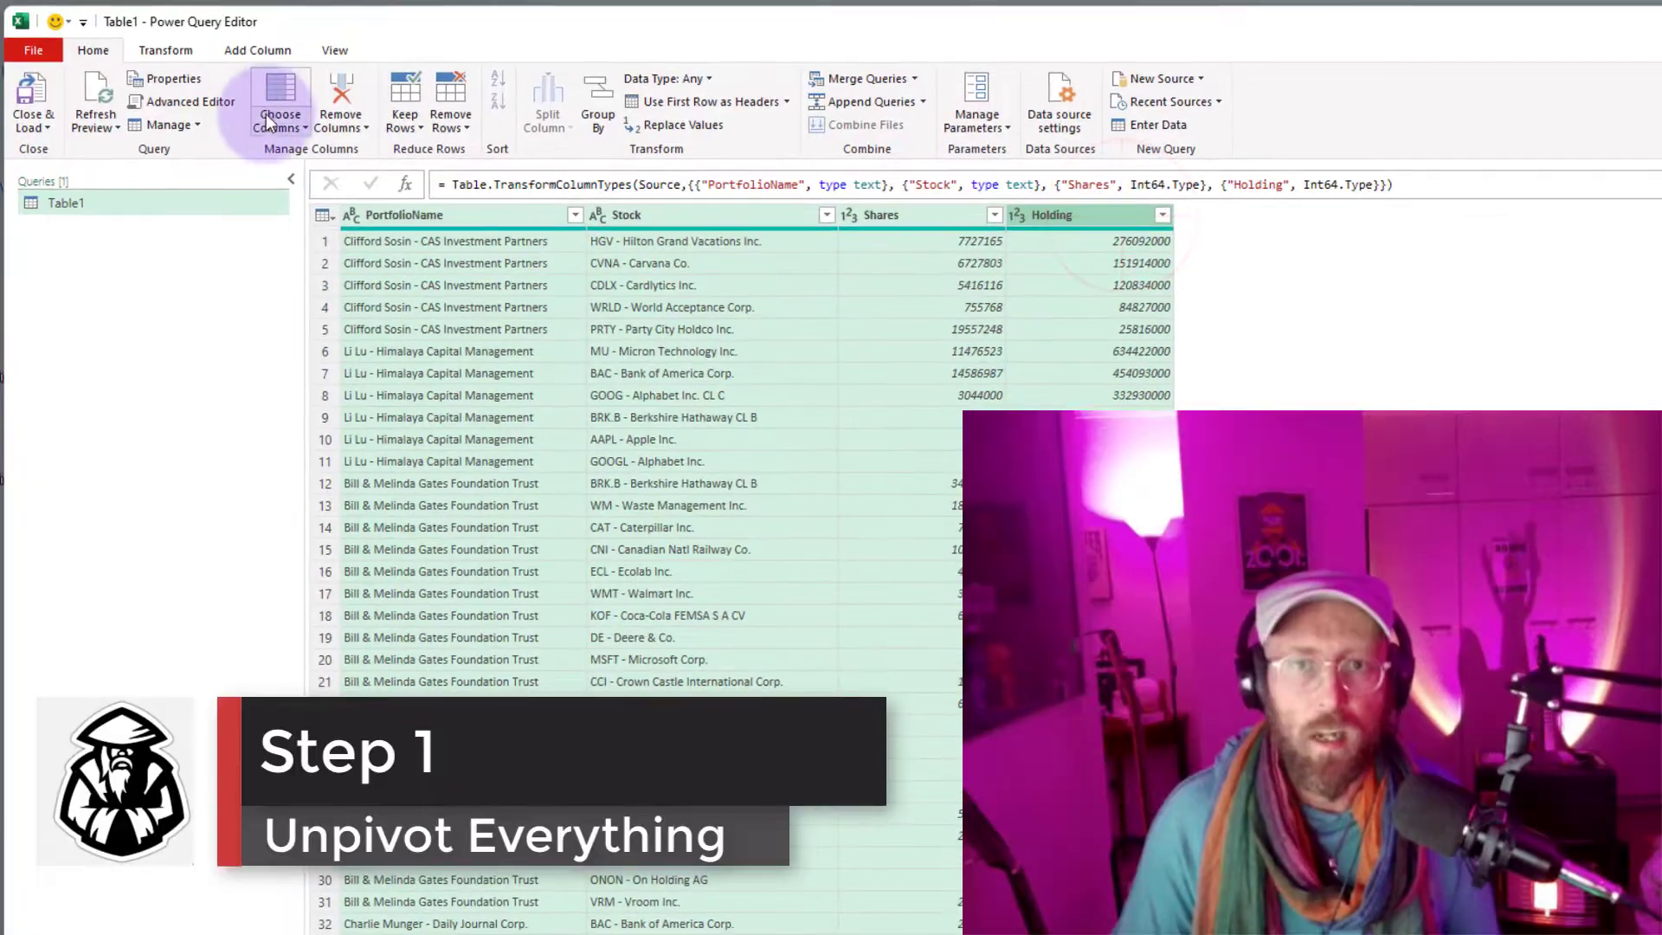
{"action": "left_click", "coordinate": [168, 54]}
{"action": "left_click", "coordinate": [563, 78]}
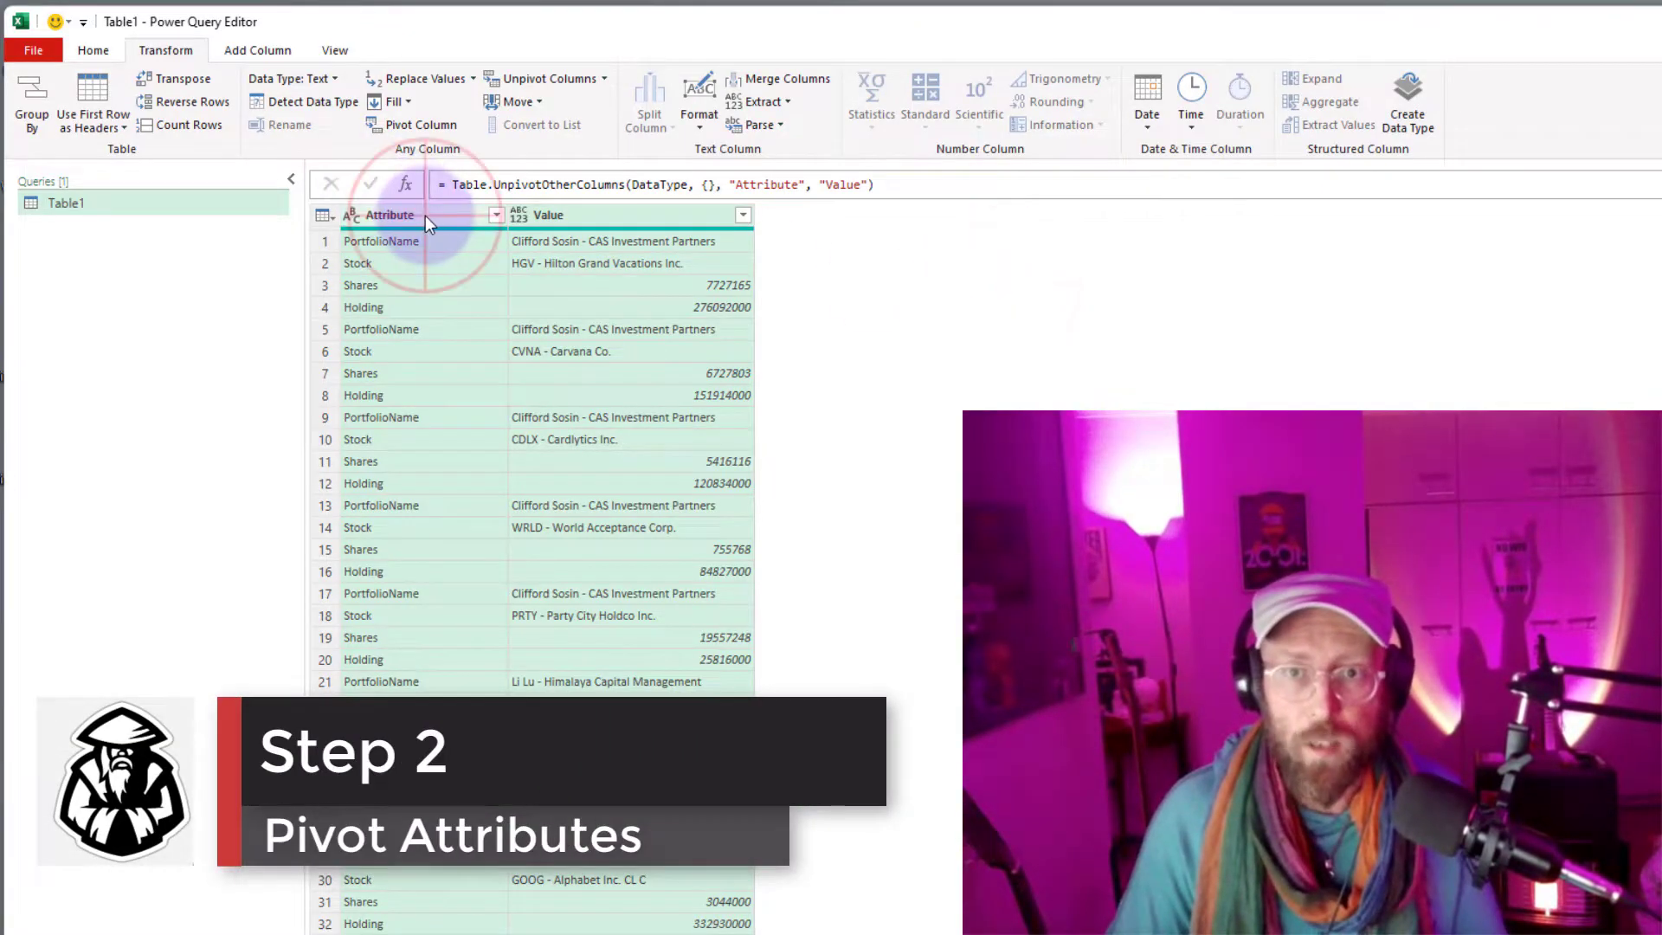
Step: Pivot the Attribute column with Value as the values column
{"action": "left_click", "coordinate": [426, 218]}
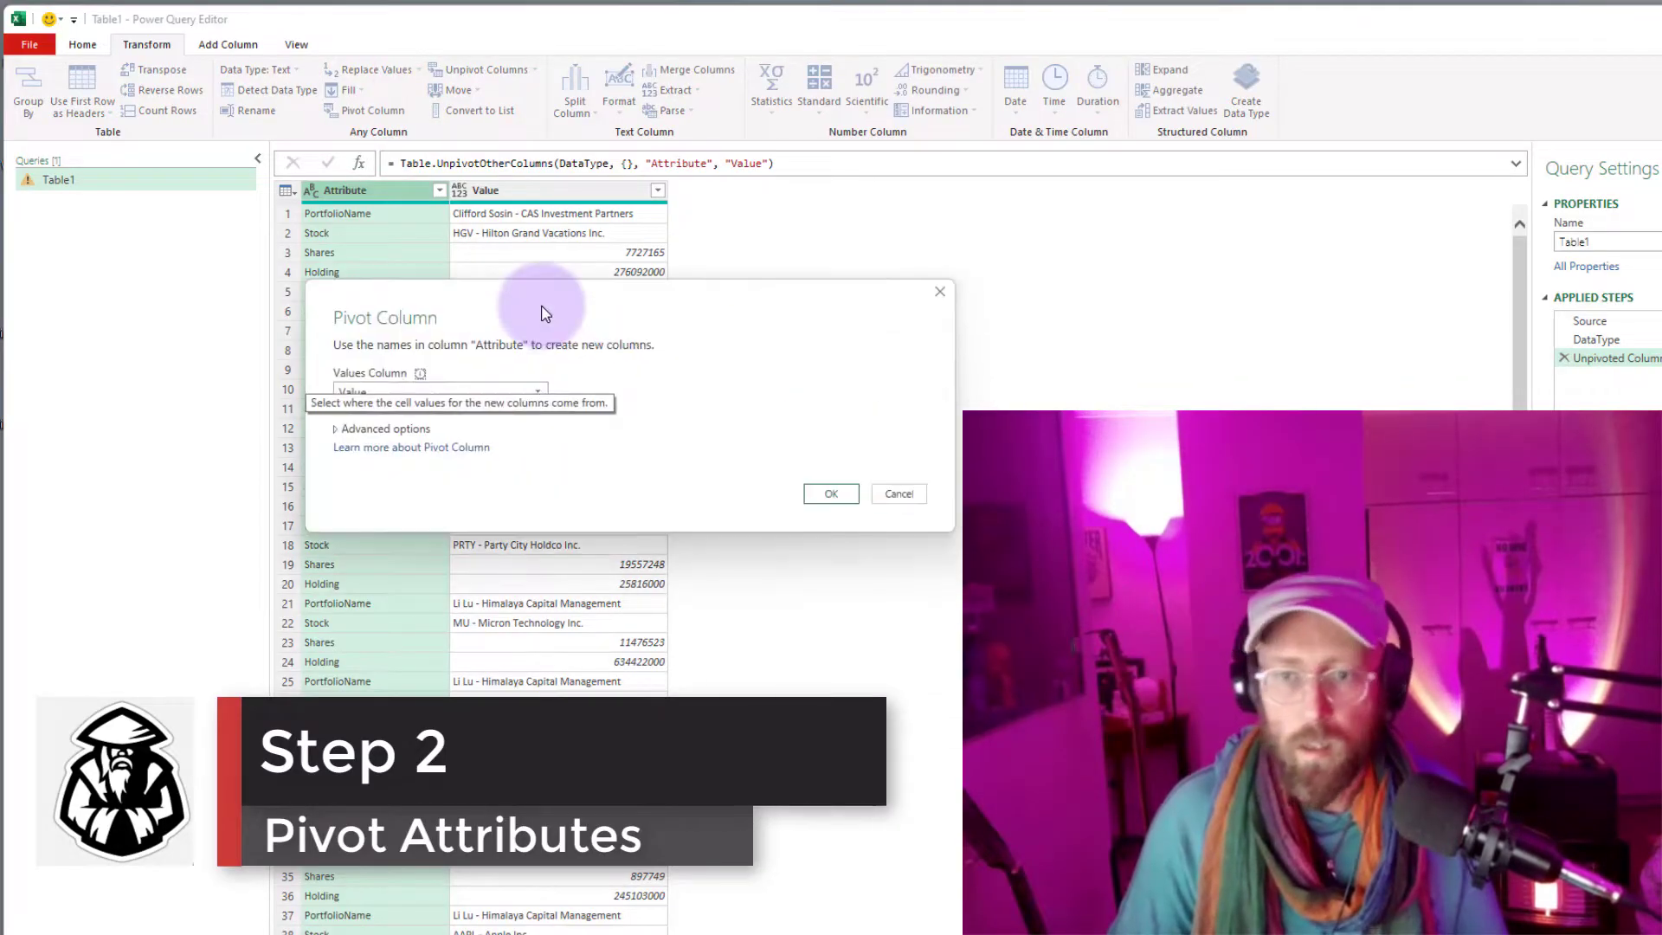
{"action": "left_click", "coordinate": [536, 390]}
{"action": "left_click", "coordinate": [519, 411]}
{"action": "left_click", "coordinate": [370, 428]}
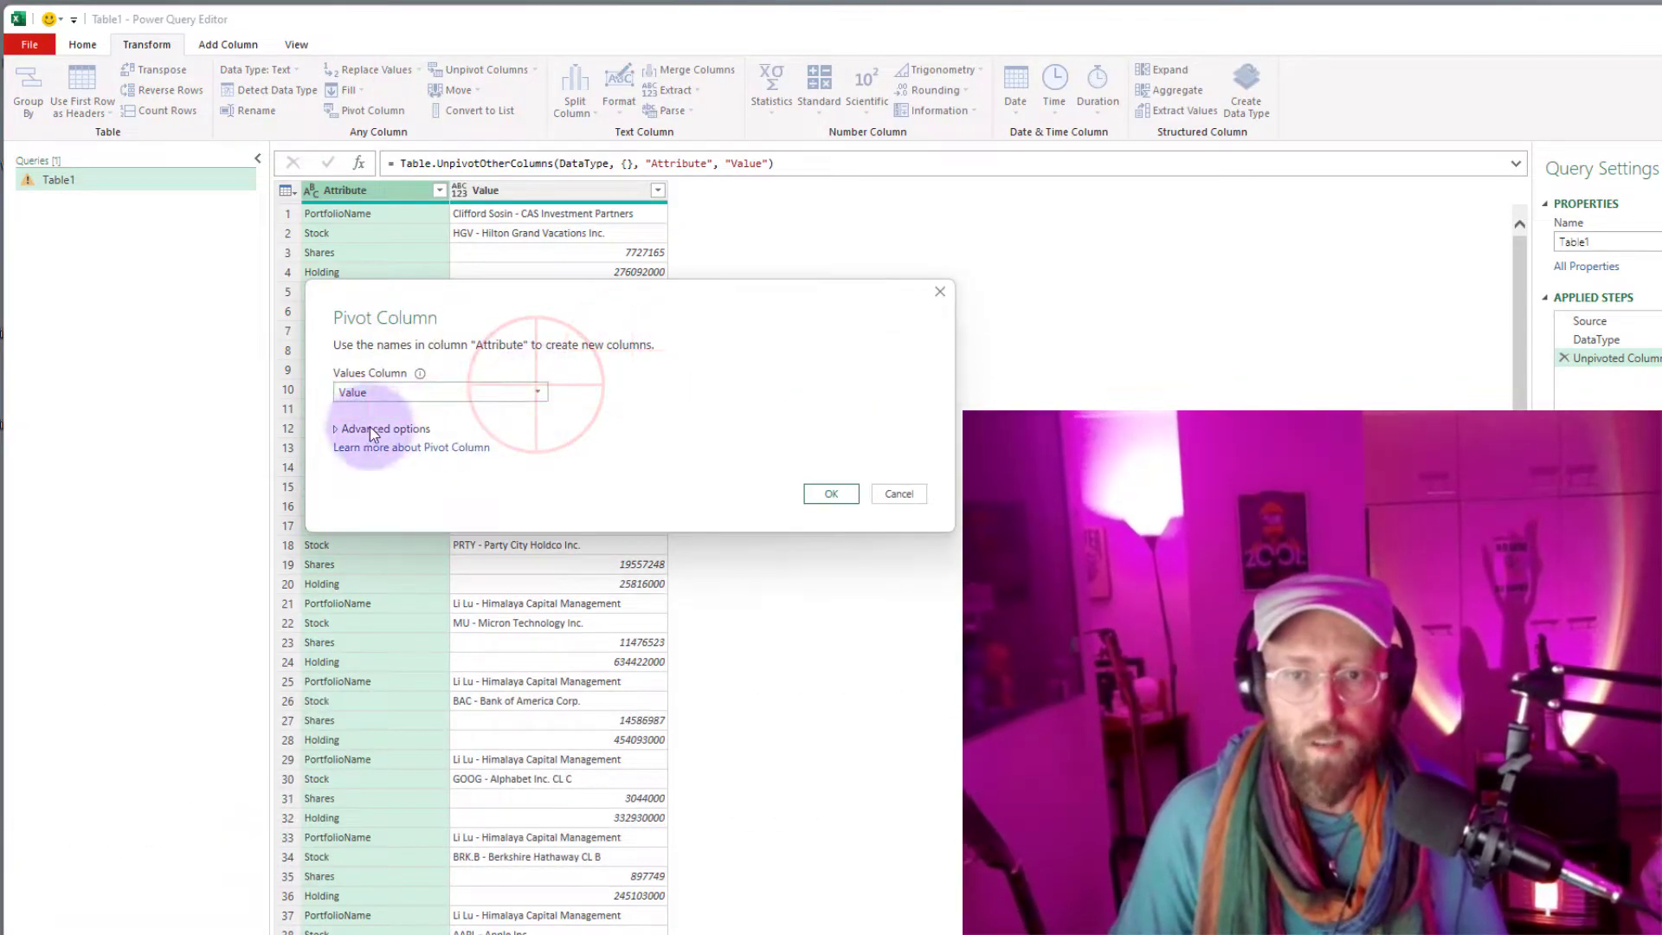
{"action": "left_click", "coordinate": [820, 532]}
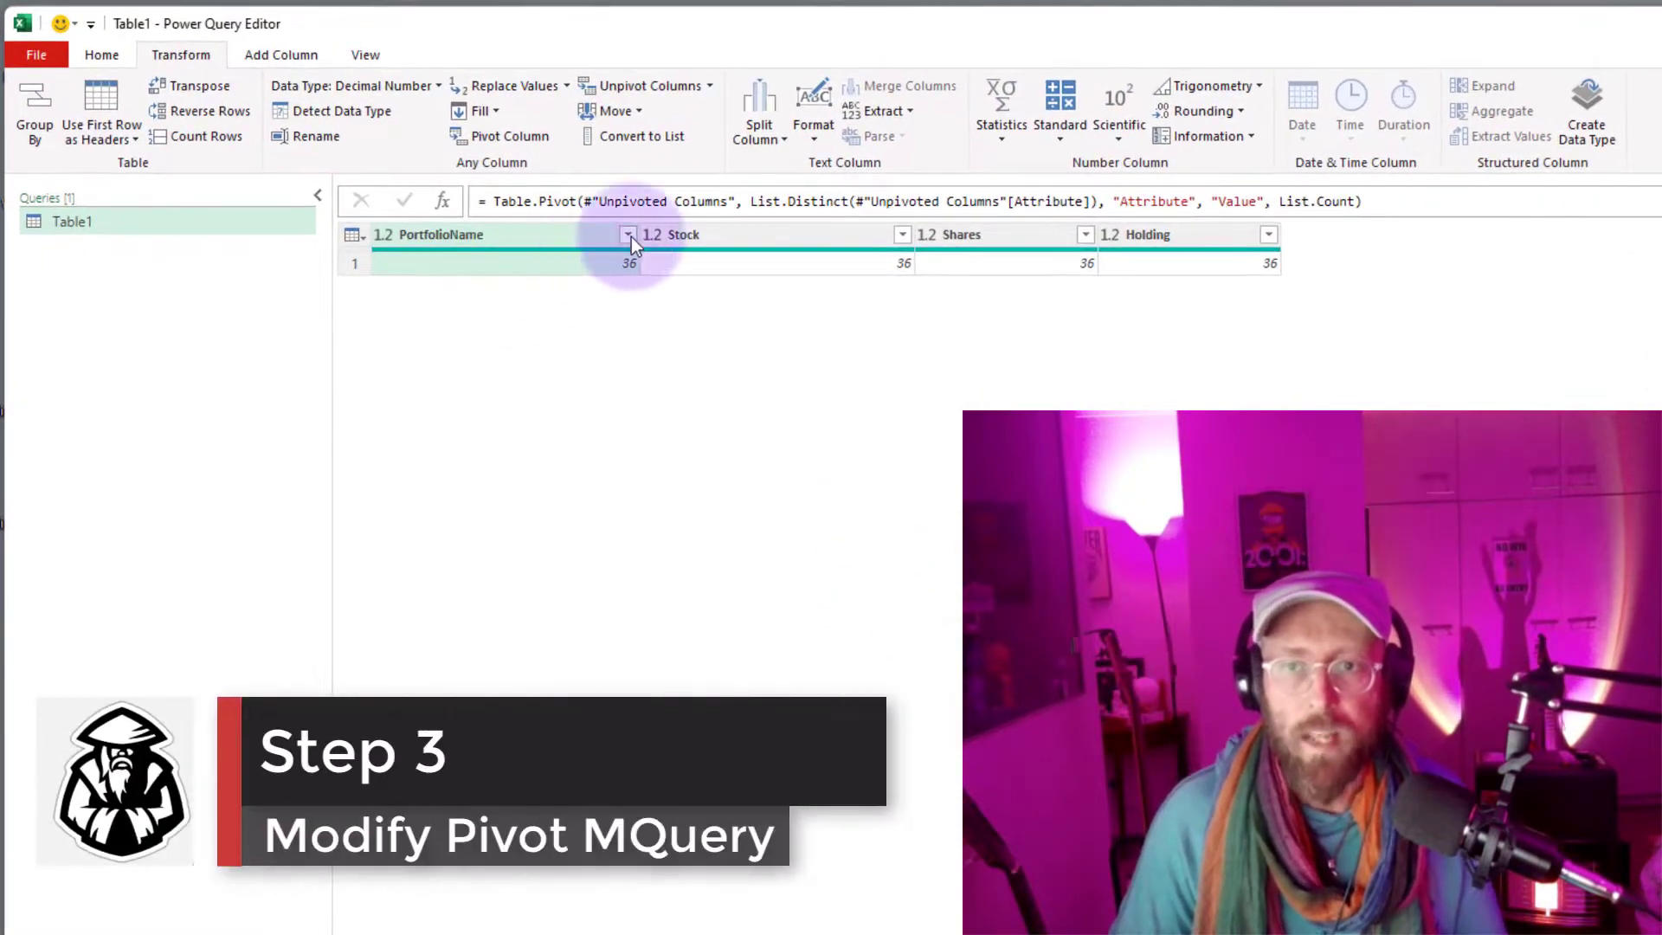
Step: Set the aggregation argument of the Table.Pivot formula to each List.Sum(_)
{"action": "left_click", "coordinate": [1280, 201]}
{"action": "type", "text": "each"}
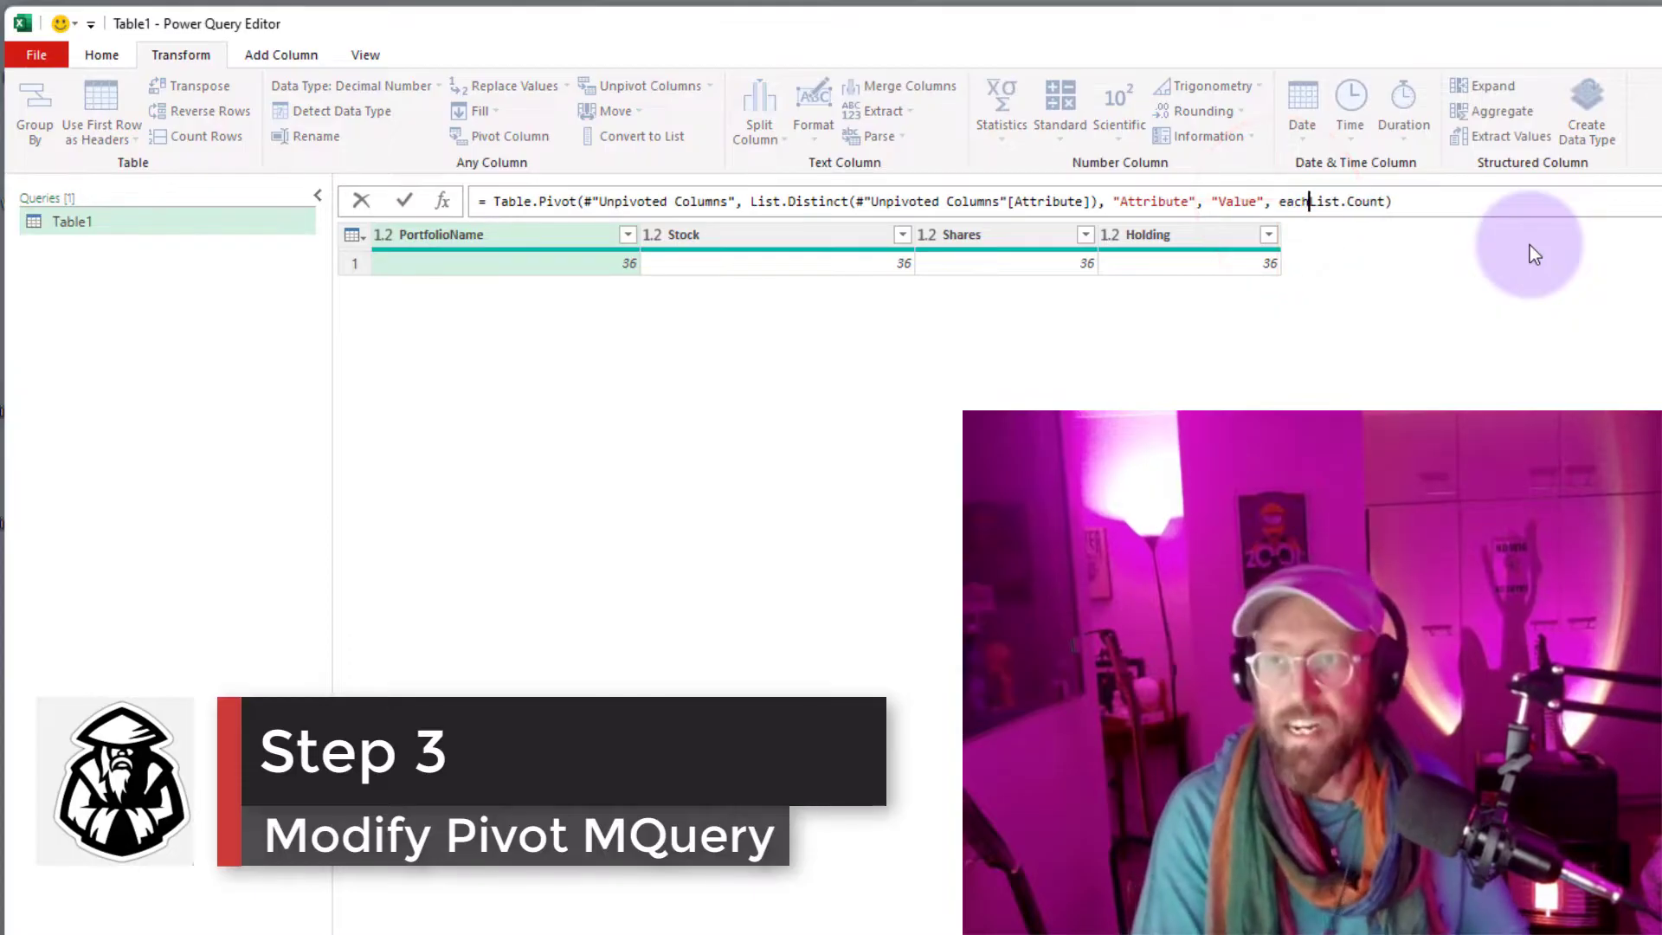
{"action": "key", "text": "Right"}
{"action": "key", "text": "Right"}
{"action": "key", "text": "Right"}
{"action": "key", "text": "Right"}
{"action": "key", "text": "Right"}
{"action": "key", "text": "Right"}
{"action": "key", "text": "Right"}
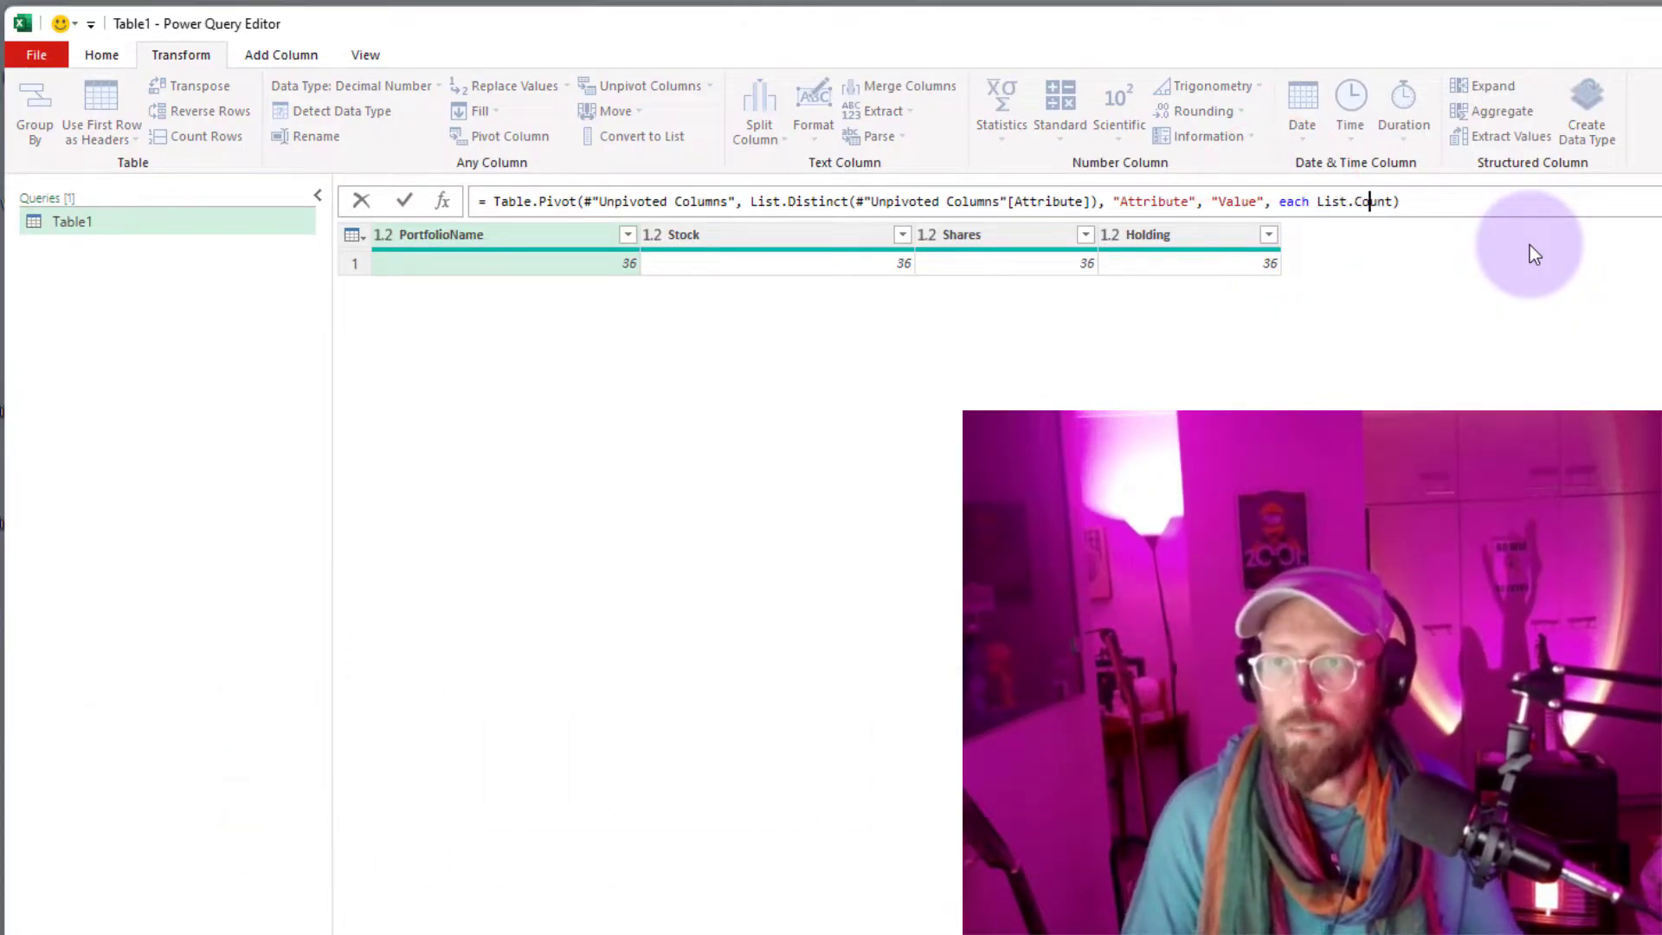
{"action": "key", "text": "Delete"}
{"action": "key", "text": "Delete"}
{"action": "key", "text": "Delete"}
{"action": "key", "text": "BackSpace"}
{"action": "key", "text": "BackSpace"}
{"action": "key", "text": "BackSpace"}
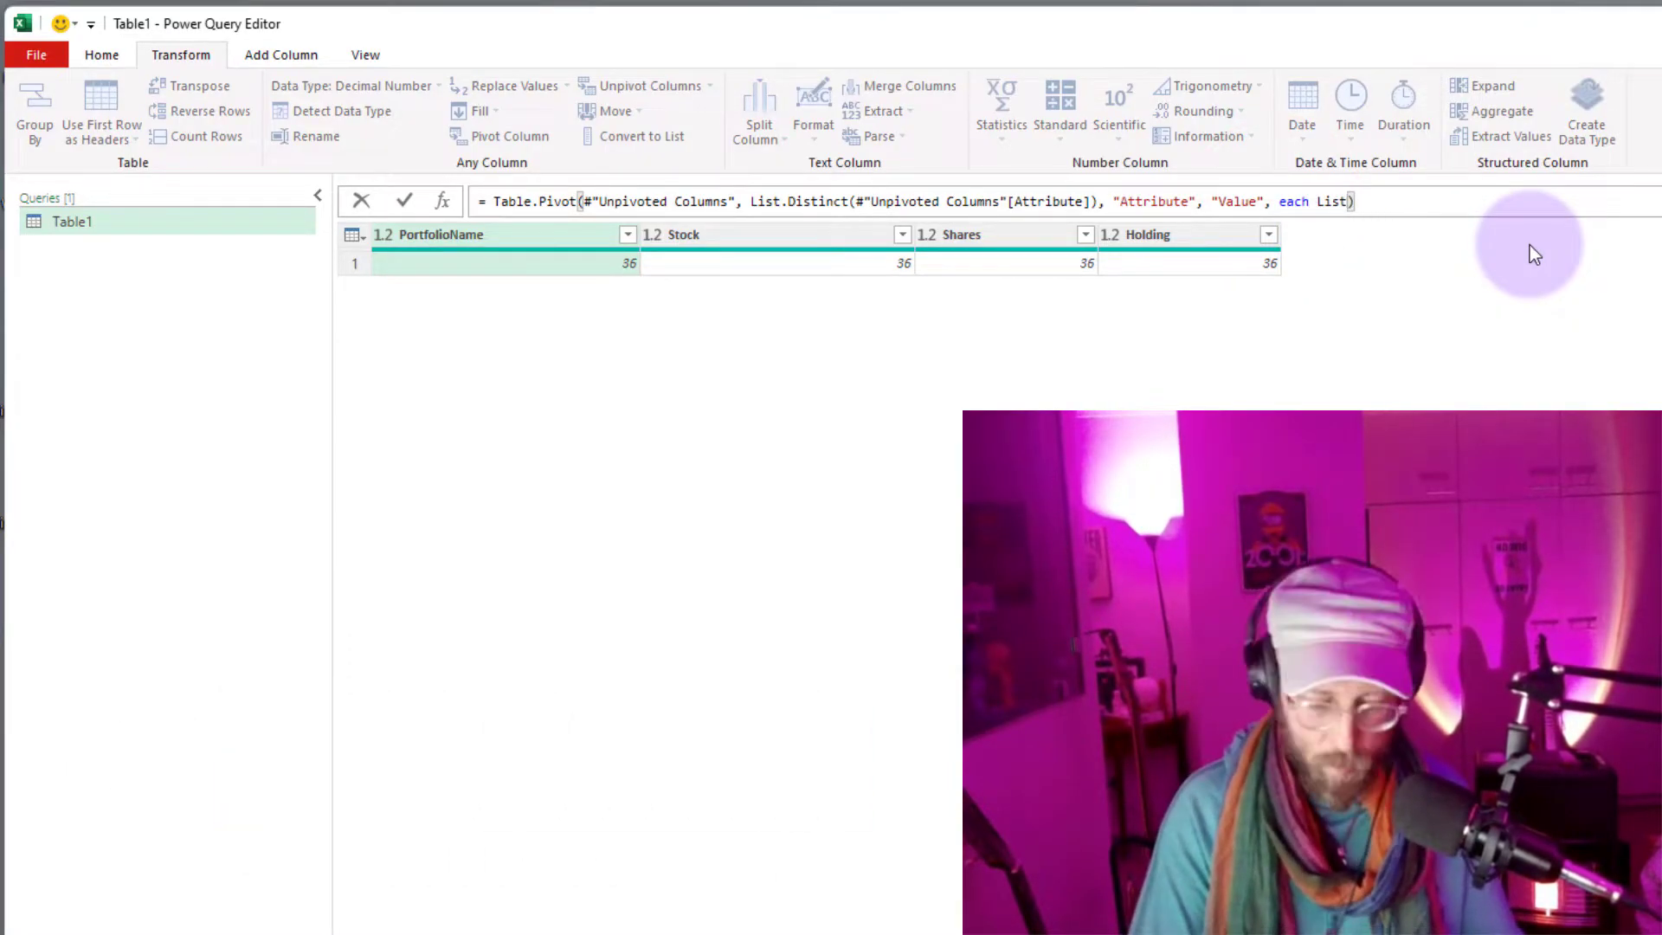
{"action": "type", "text": ".Sum("}
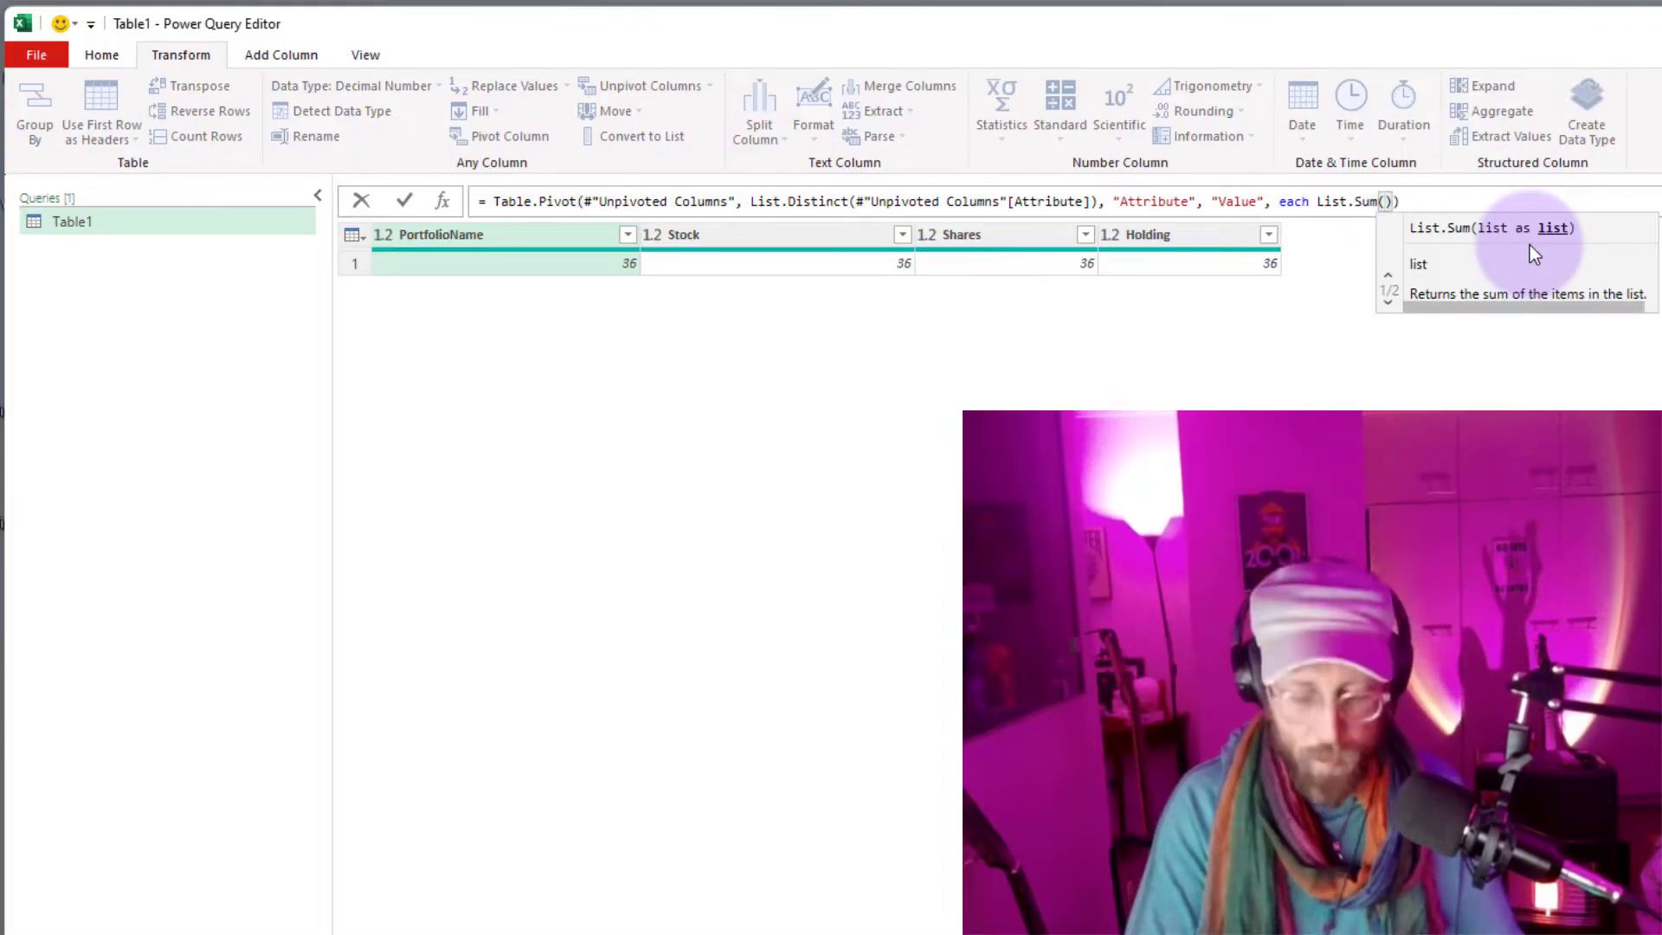
{"action": "type", "text": "_"}
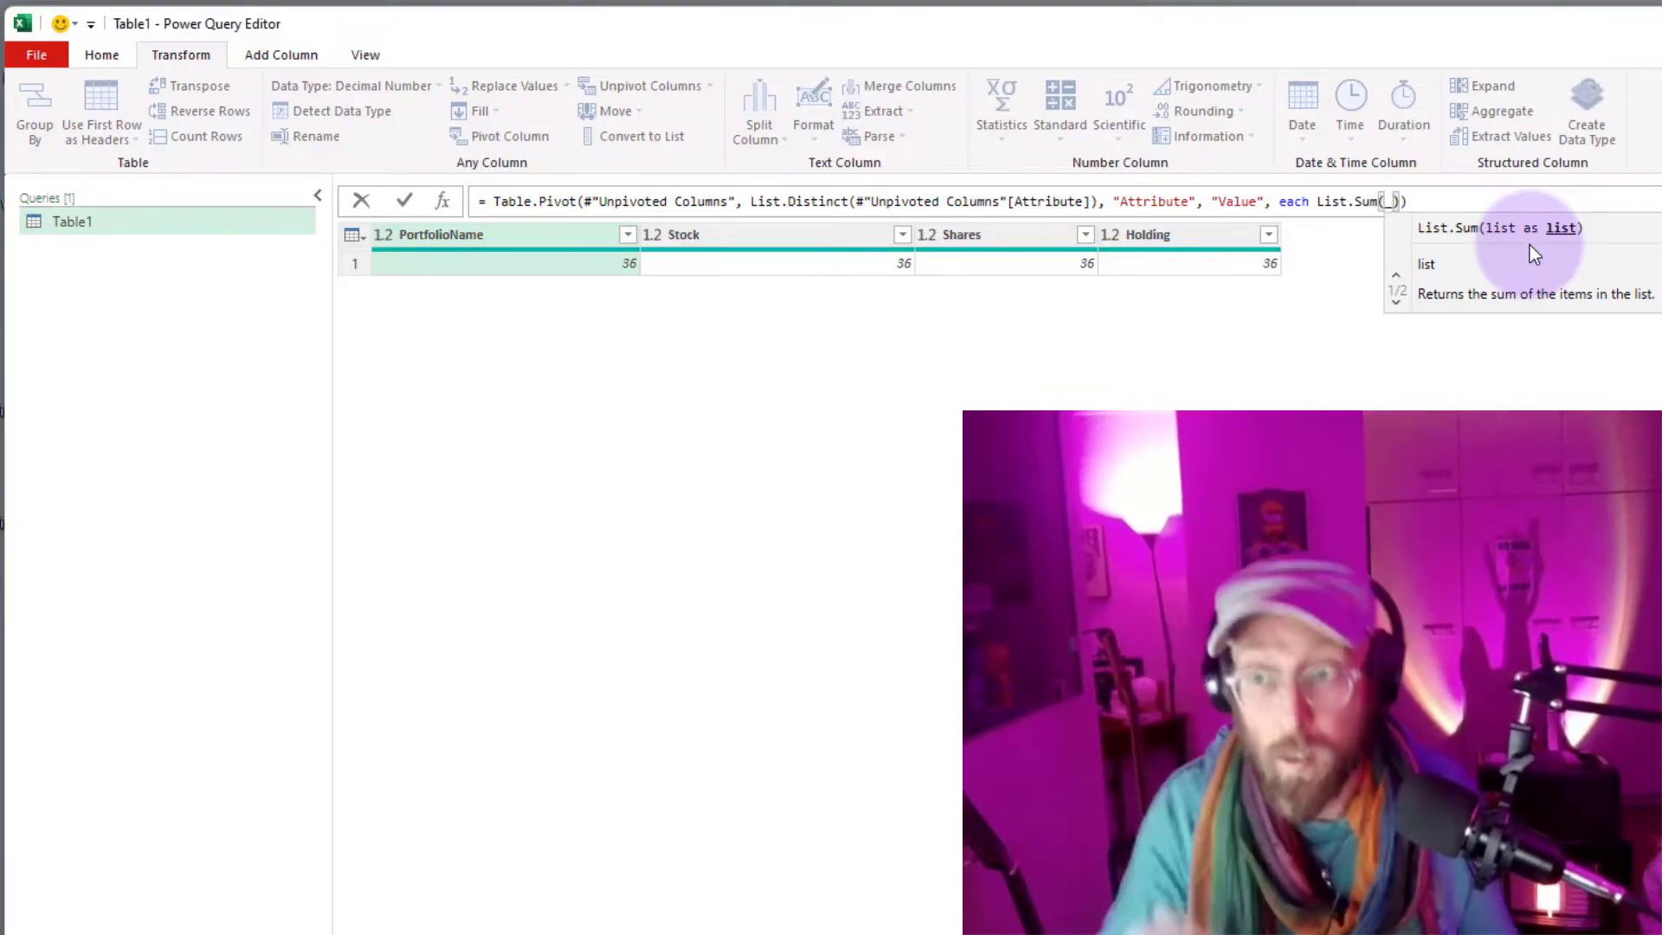
{"action": "left_click", "coordinate": [1441, 221]}
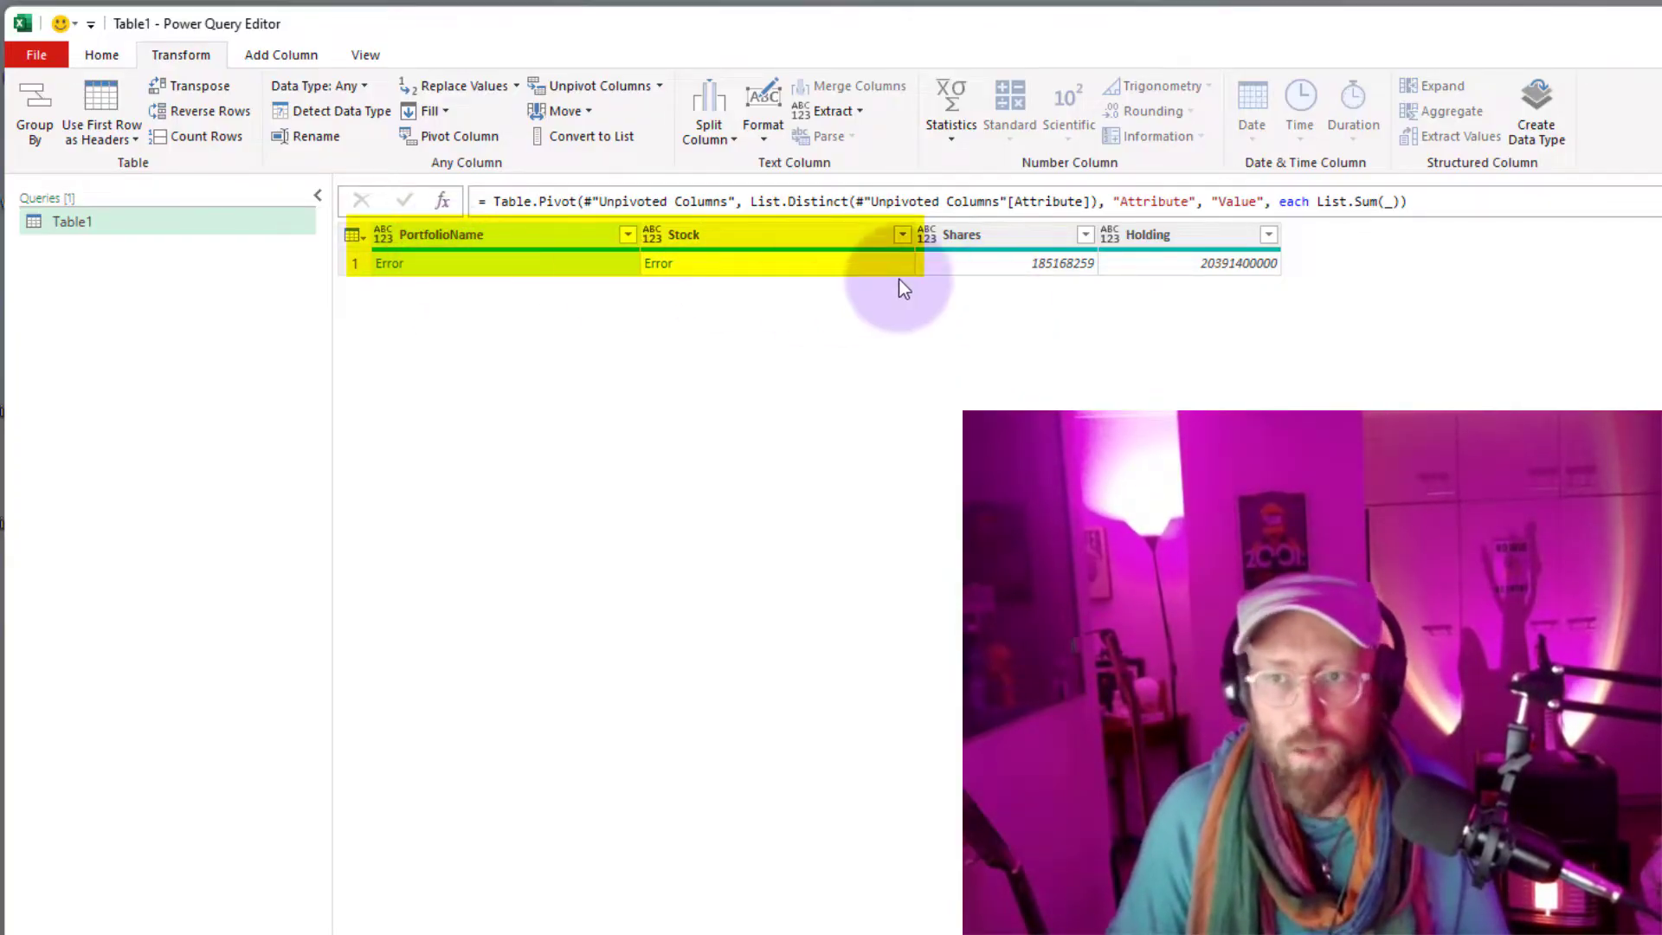
Step: Extend the pivot formula's aggregation to each try List.Sum(_) otherwise "Total" so text columns get a label
{"action": "left_click", "coordinate": [1315, 203]}
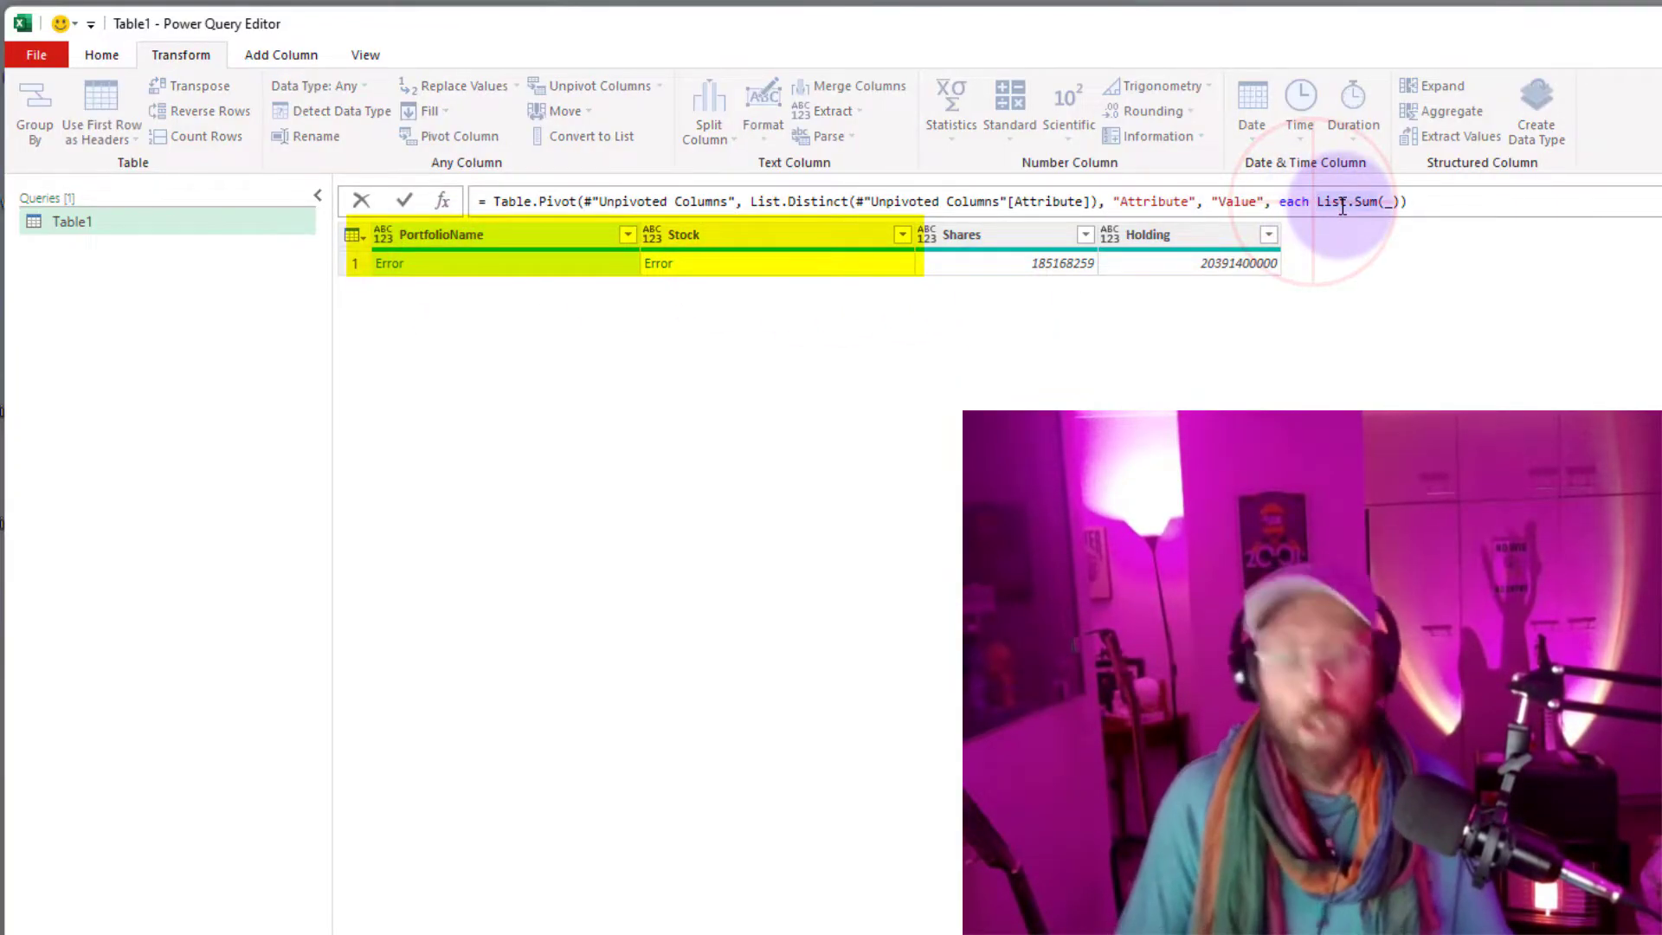
{"action": "type", "text": "try"}
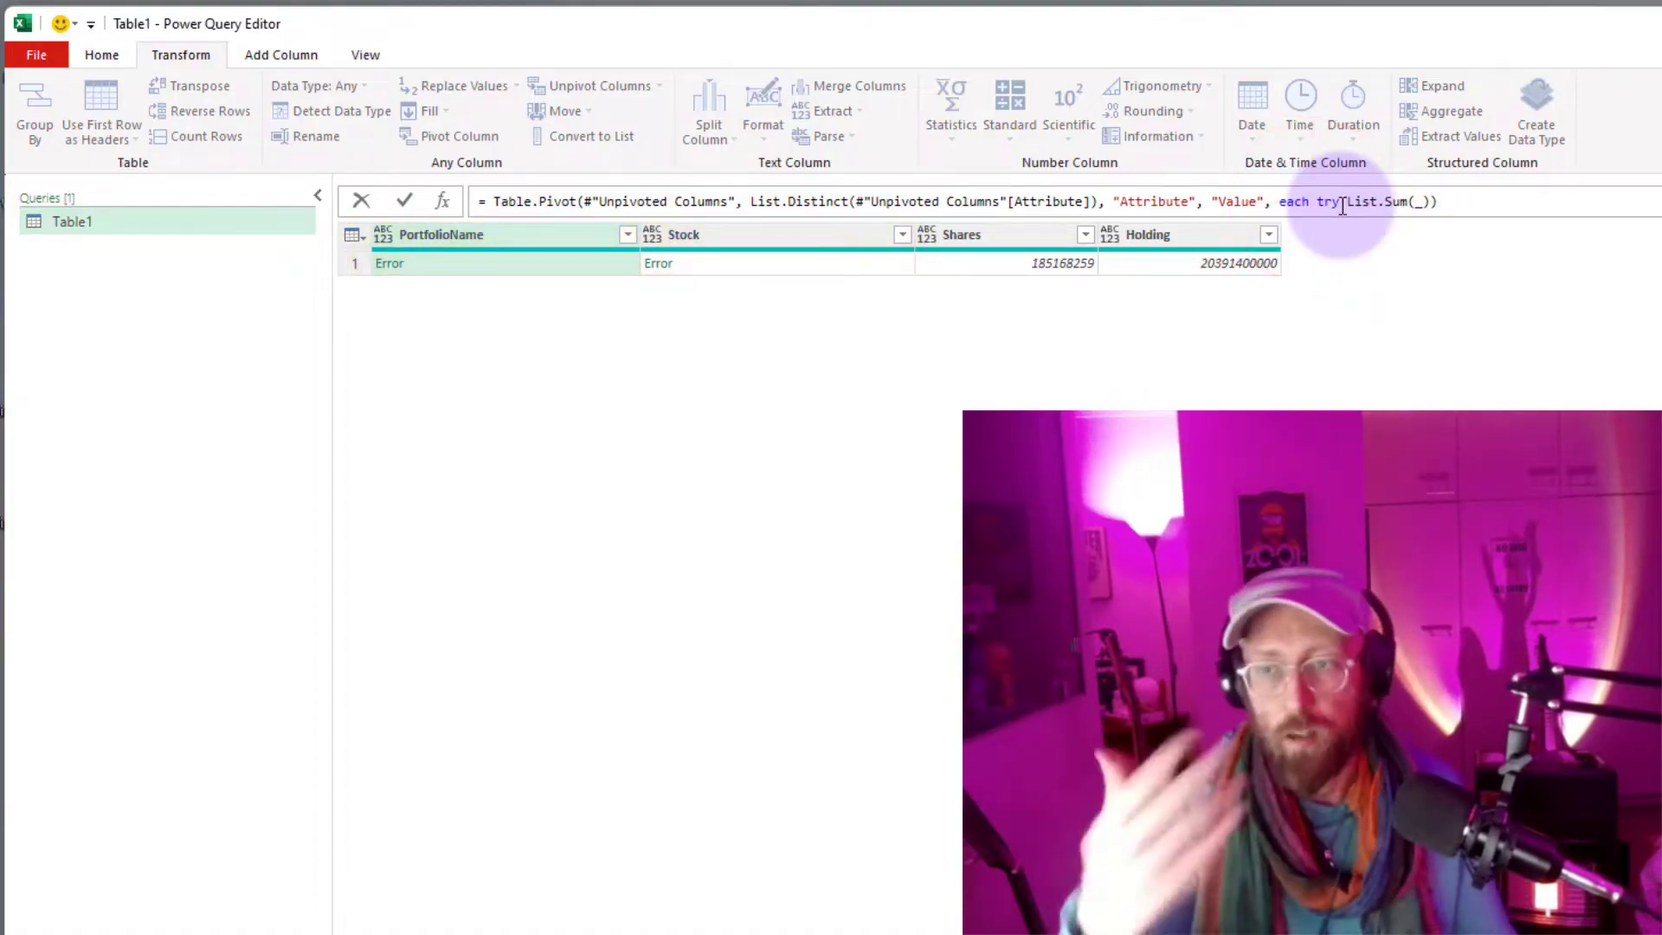
{"action": "left_click", "coordinate": [1434, 202]}
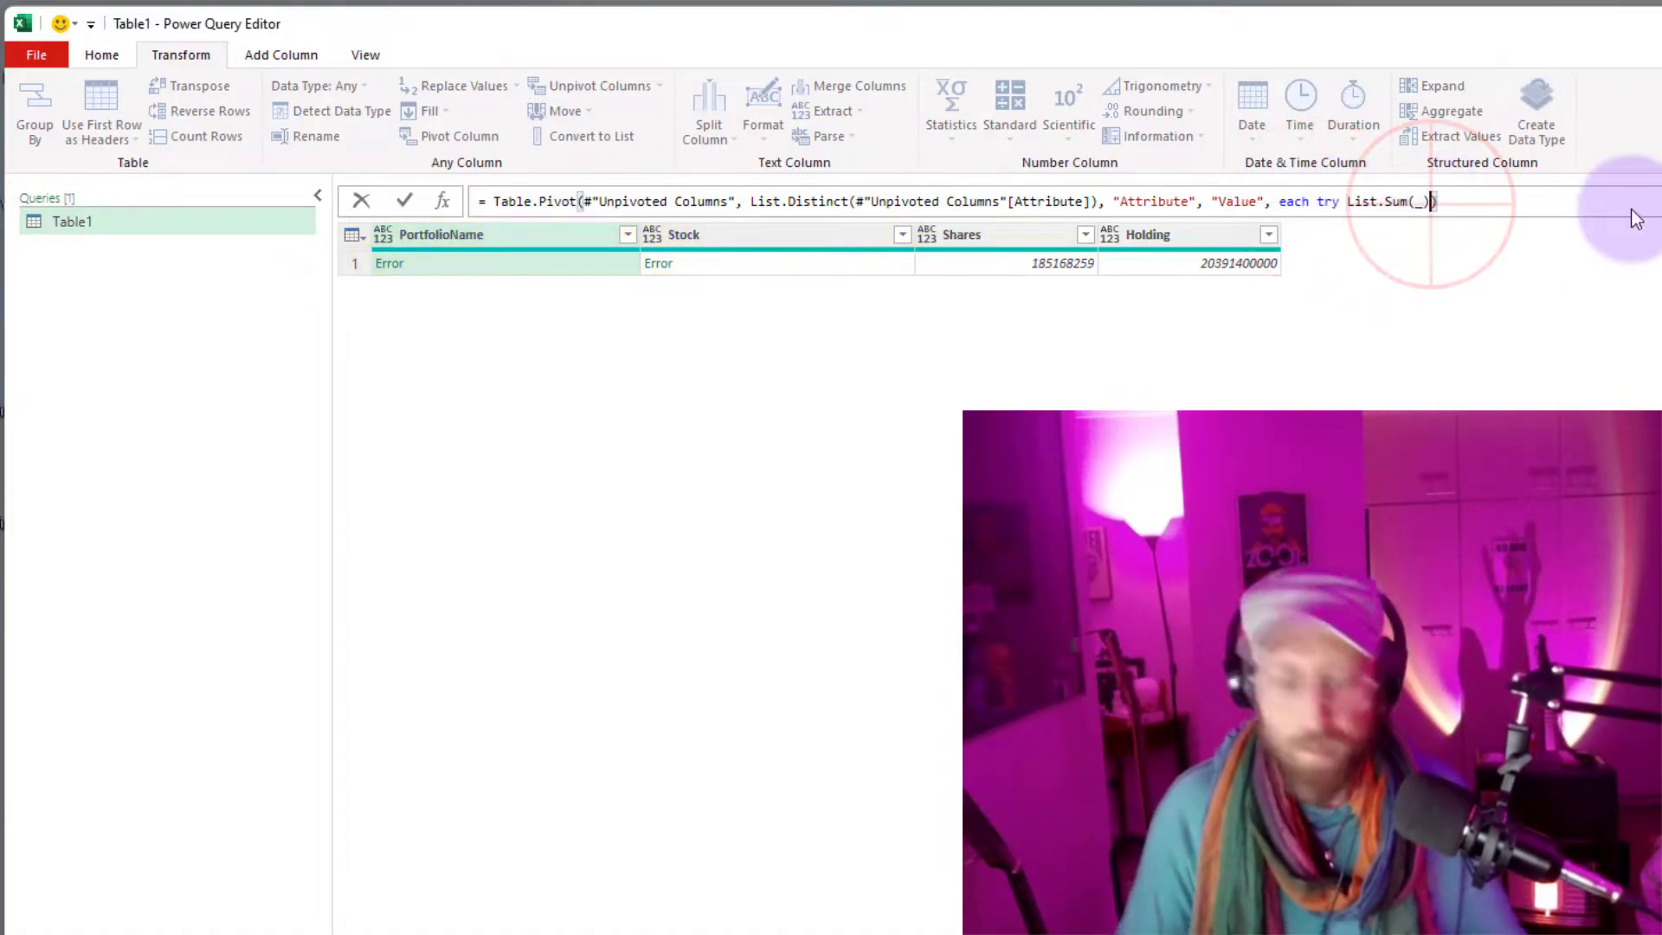
{"action": "type", "text": "otherwise \"Total"}
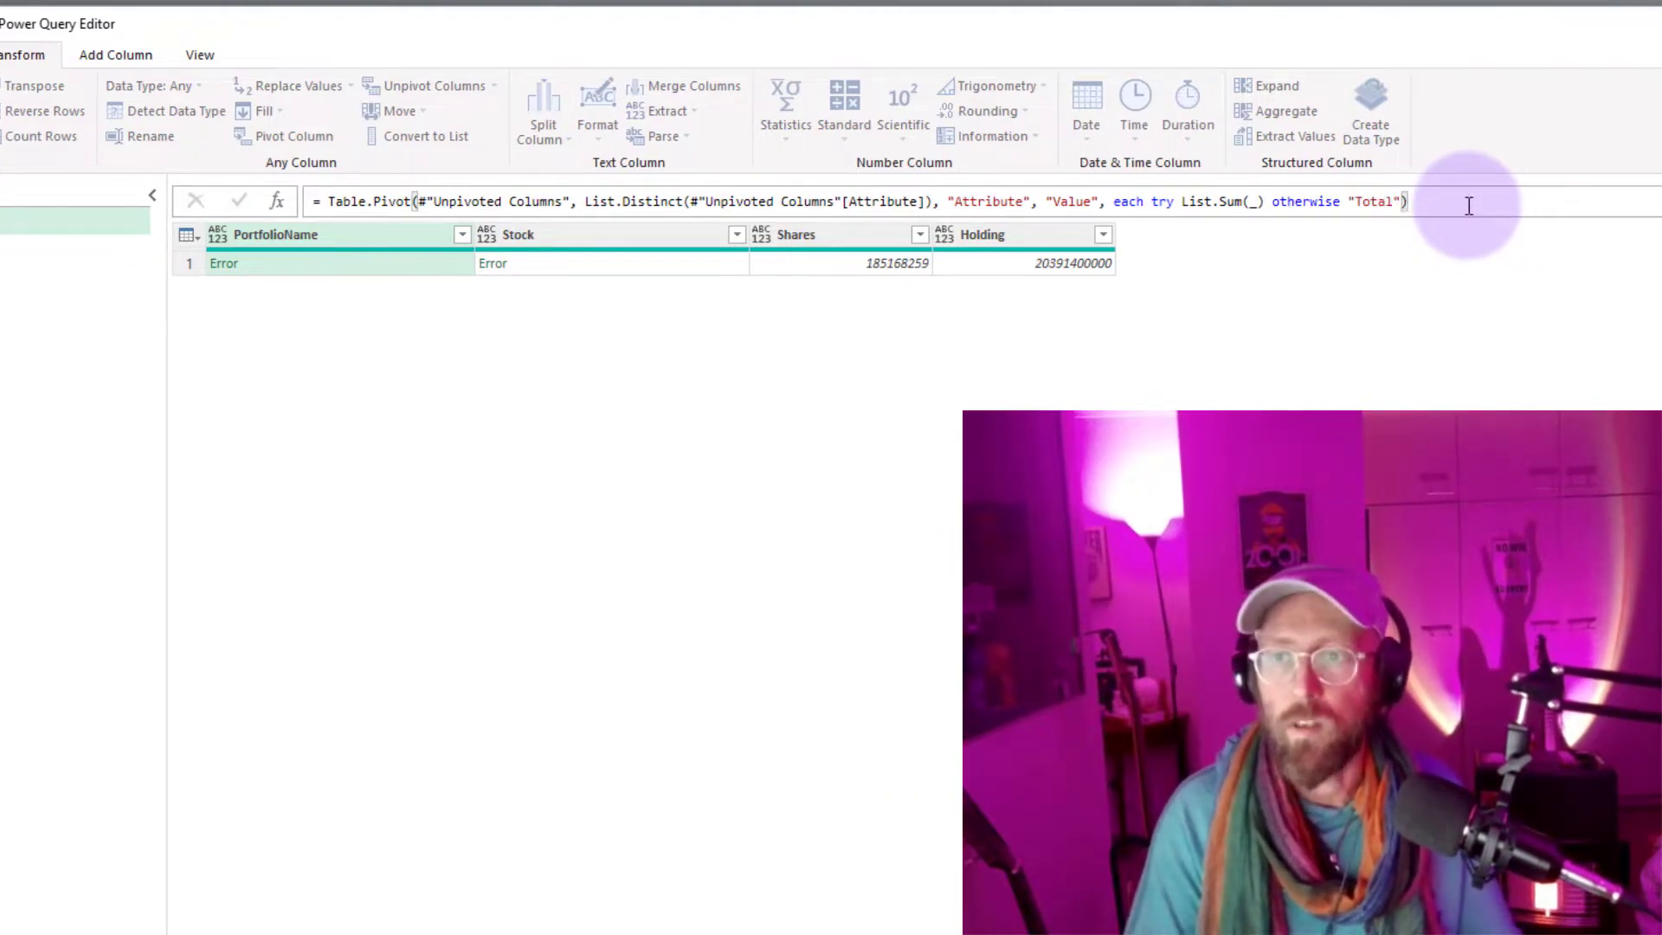
{"action": "key", "text": "Return"}
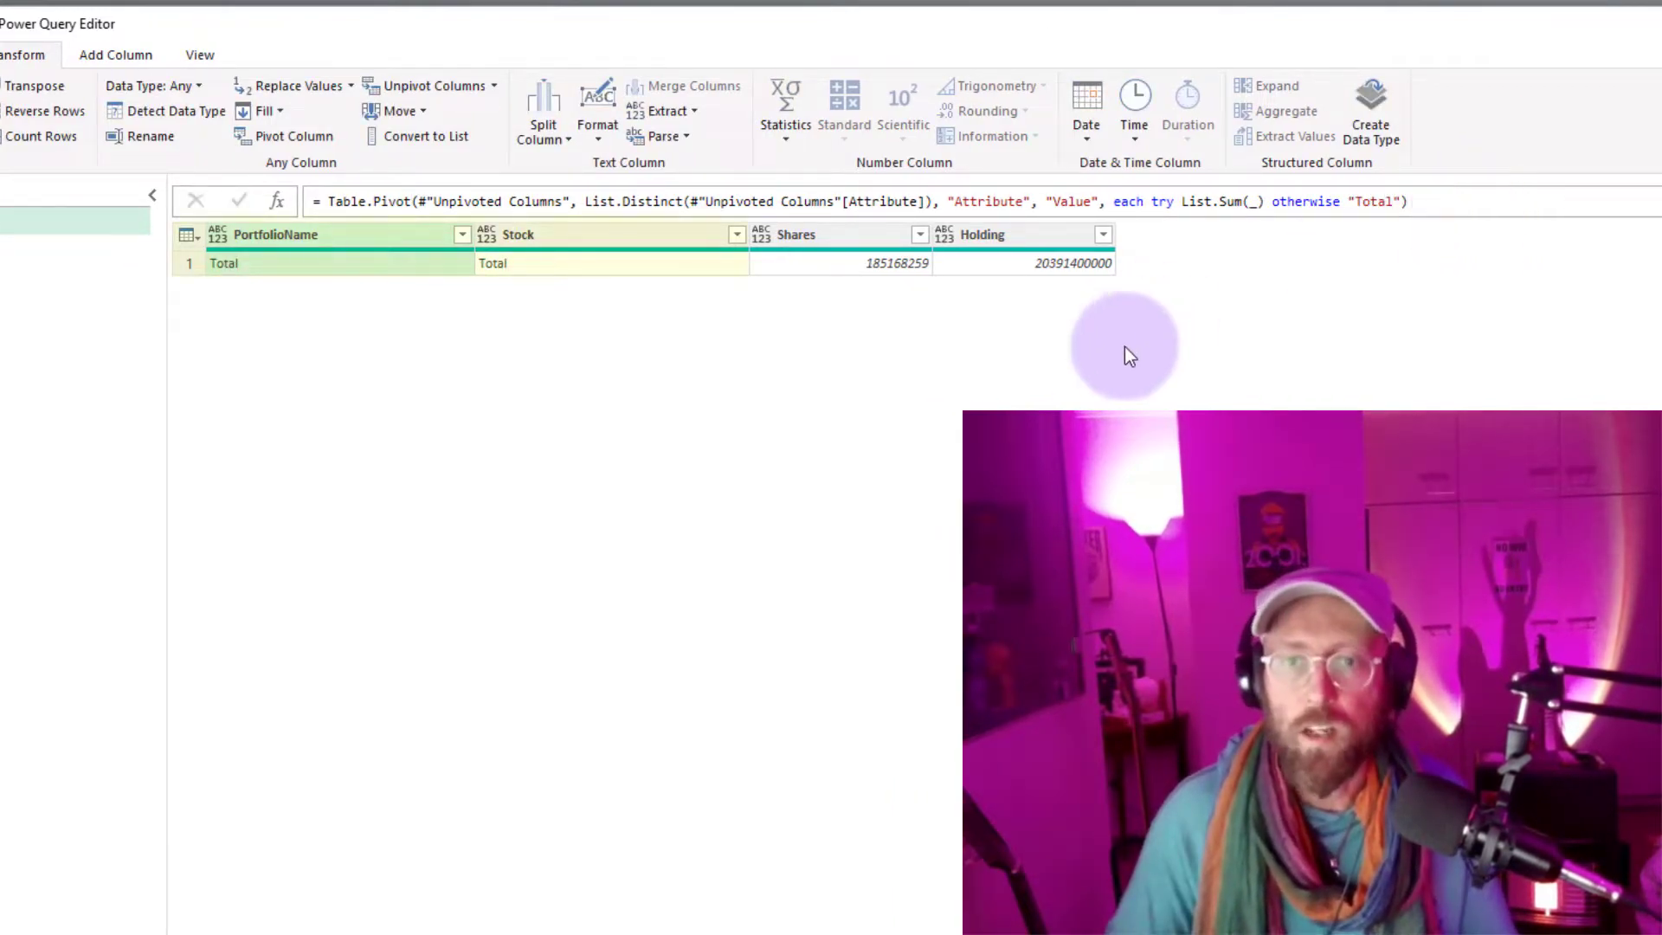
{"action": "left_click", "coordinate": [422, 211]}
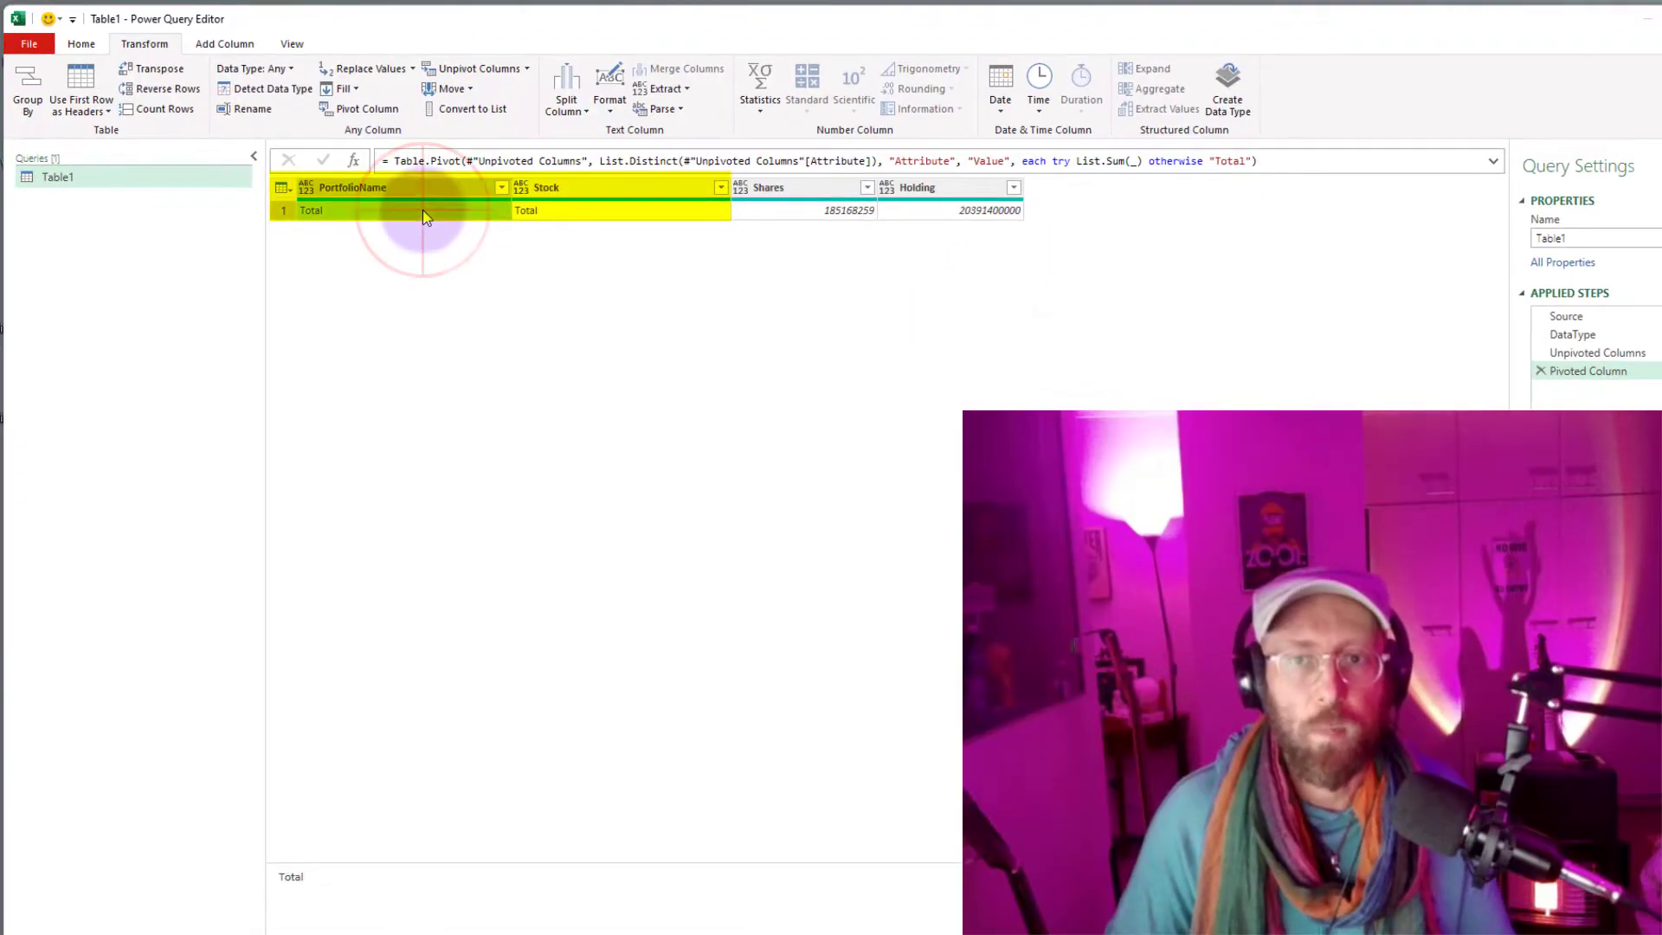
{"action": "left_click", "coordinate": [574, 212]}
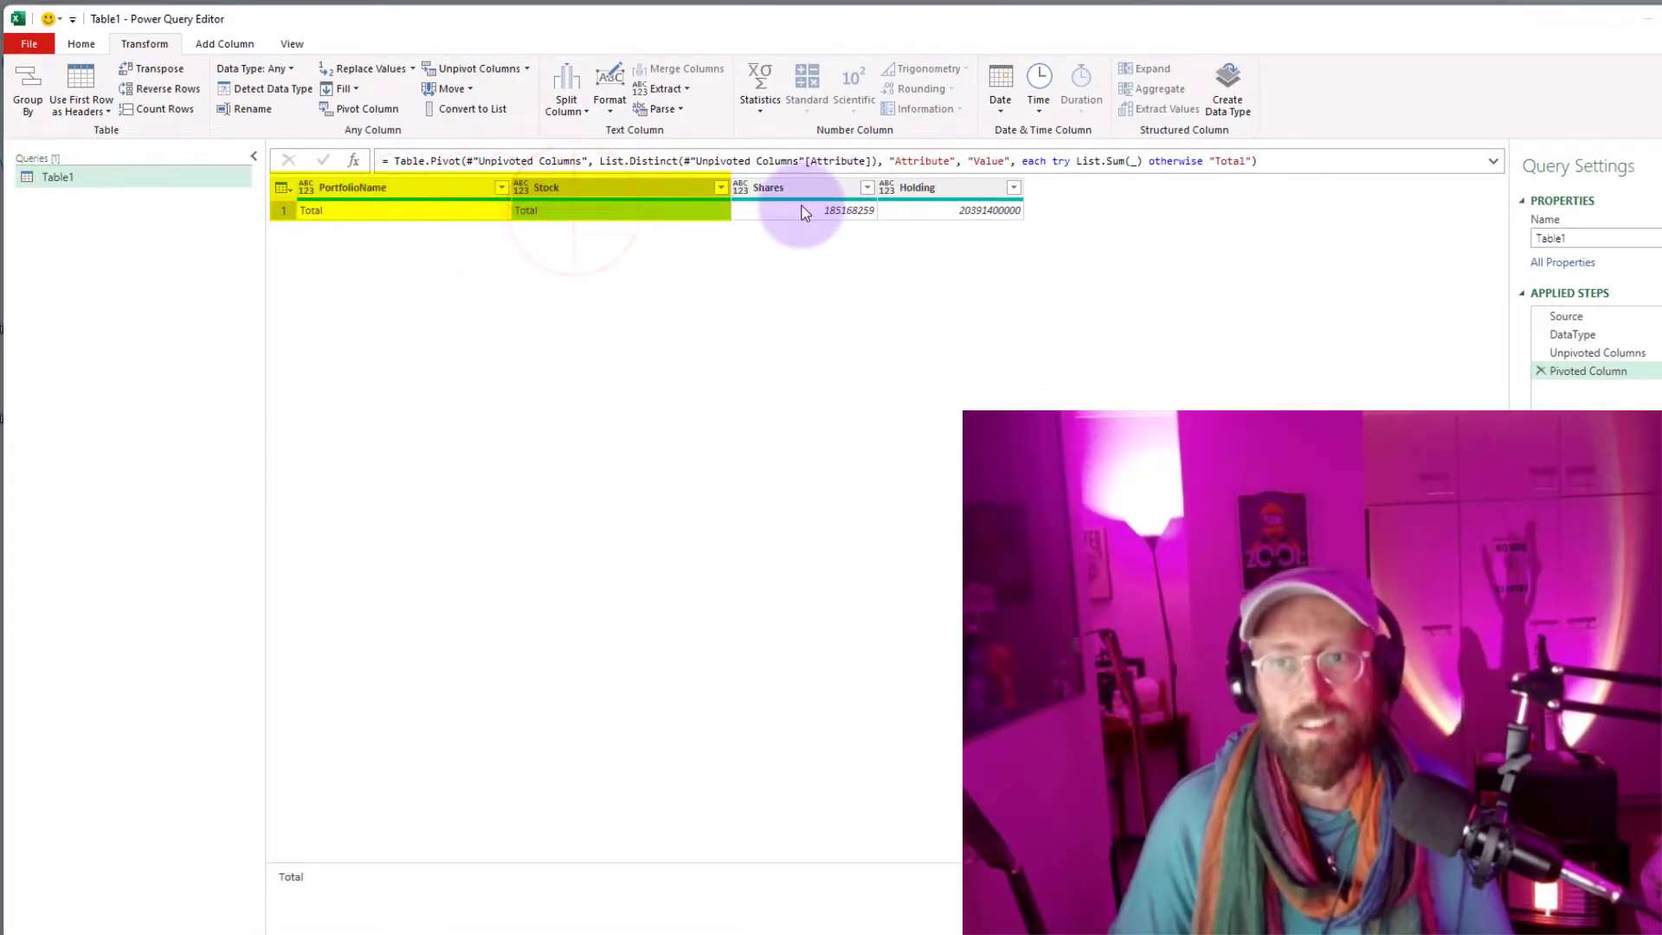
{"action": "left_click", "coordinate": [805, 212]}
{"action": "left_click", "coordinate": [932, 212]}
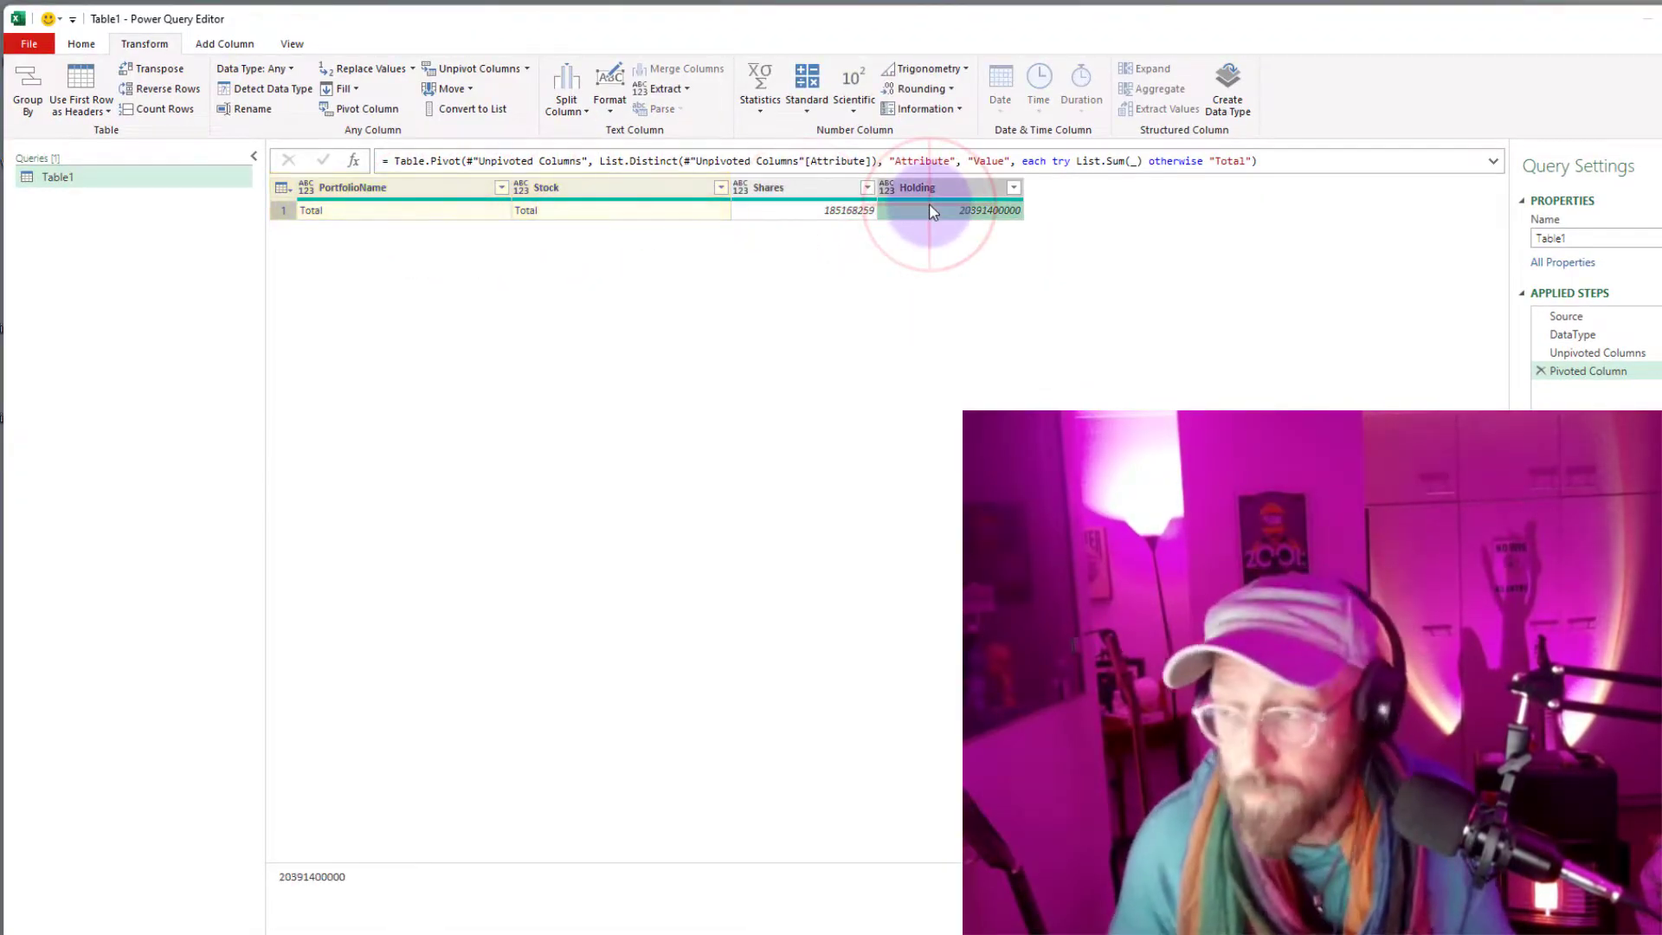
Step: Duplicate the Table1 query and rename the copy SubTotalFunction
{"action": "right_click", "coordinate": [123, 180]}
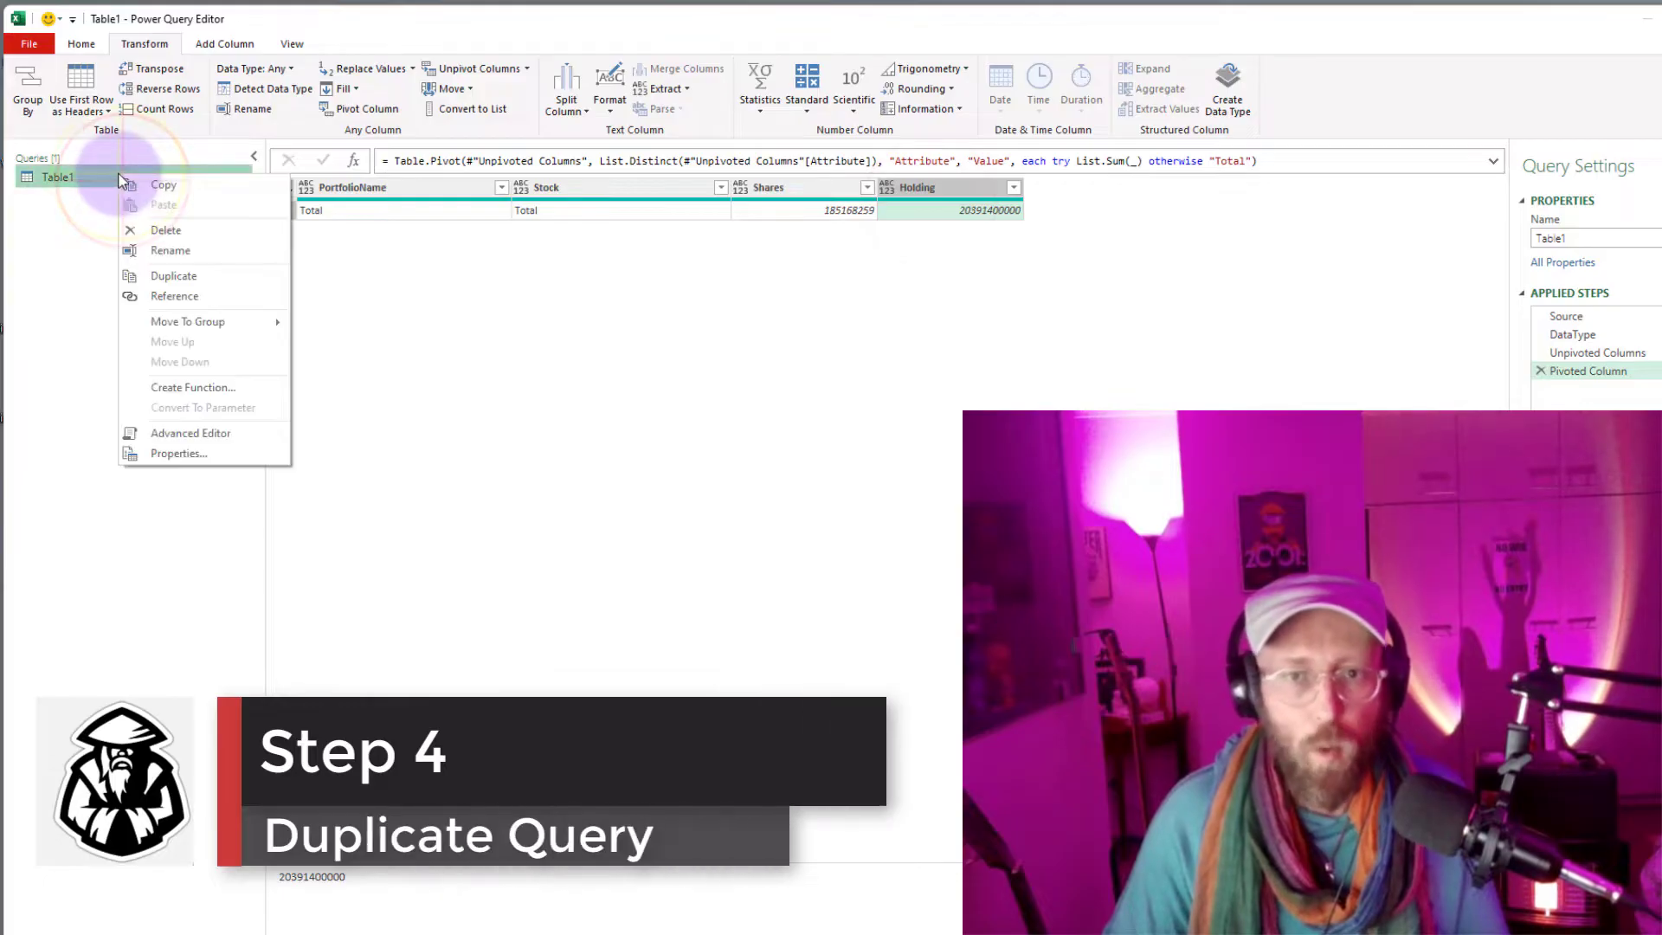
{"action": "left_click", "coordinate": [189, 274]}
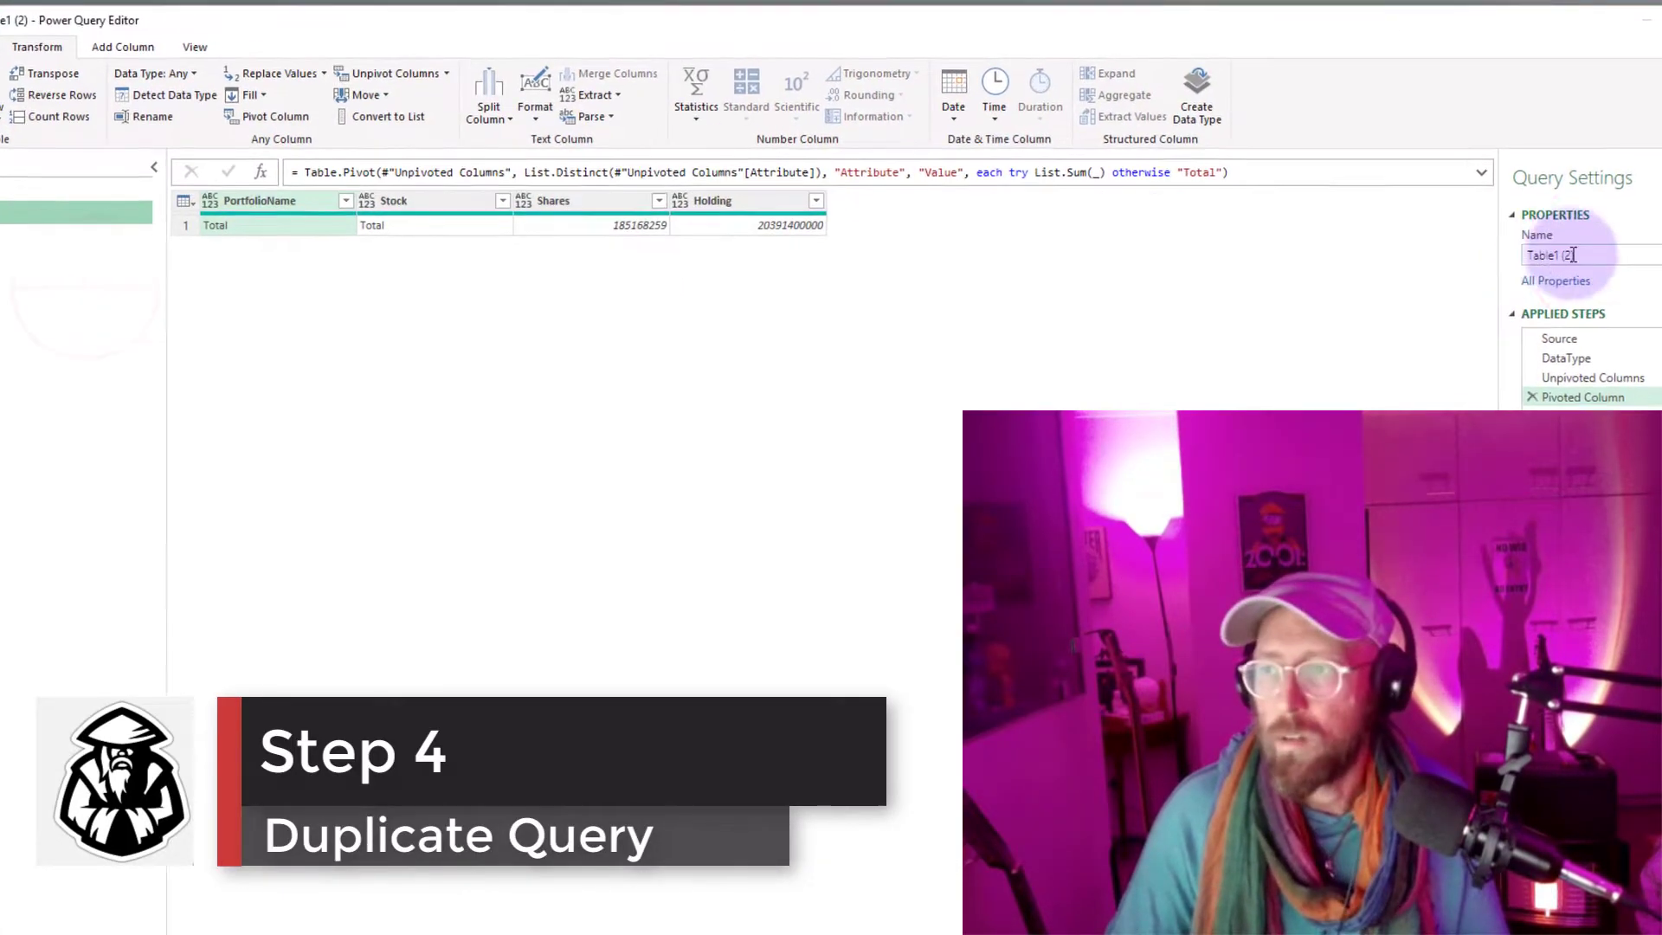
{"action": "left_click", "coordinate": [1574, 254]}
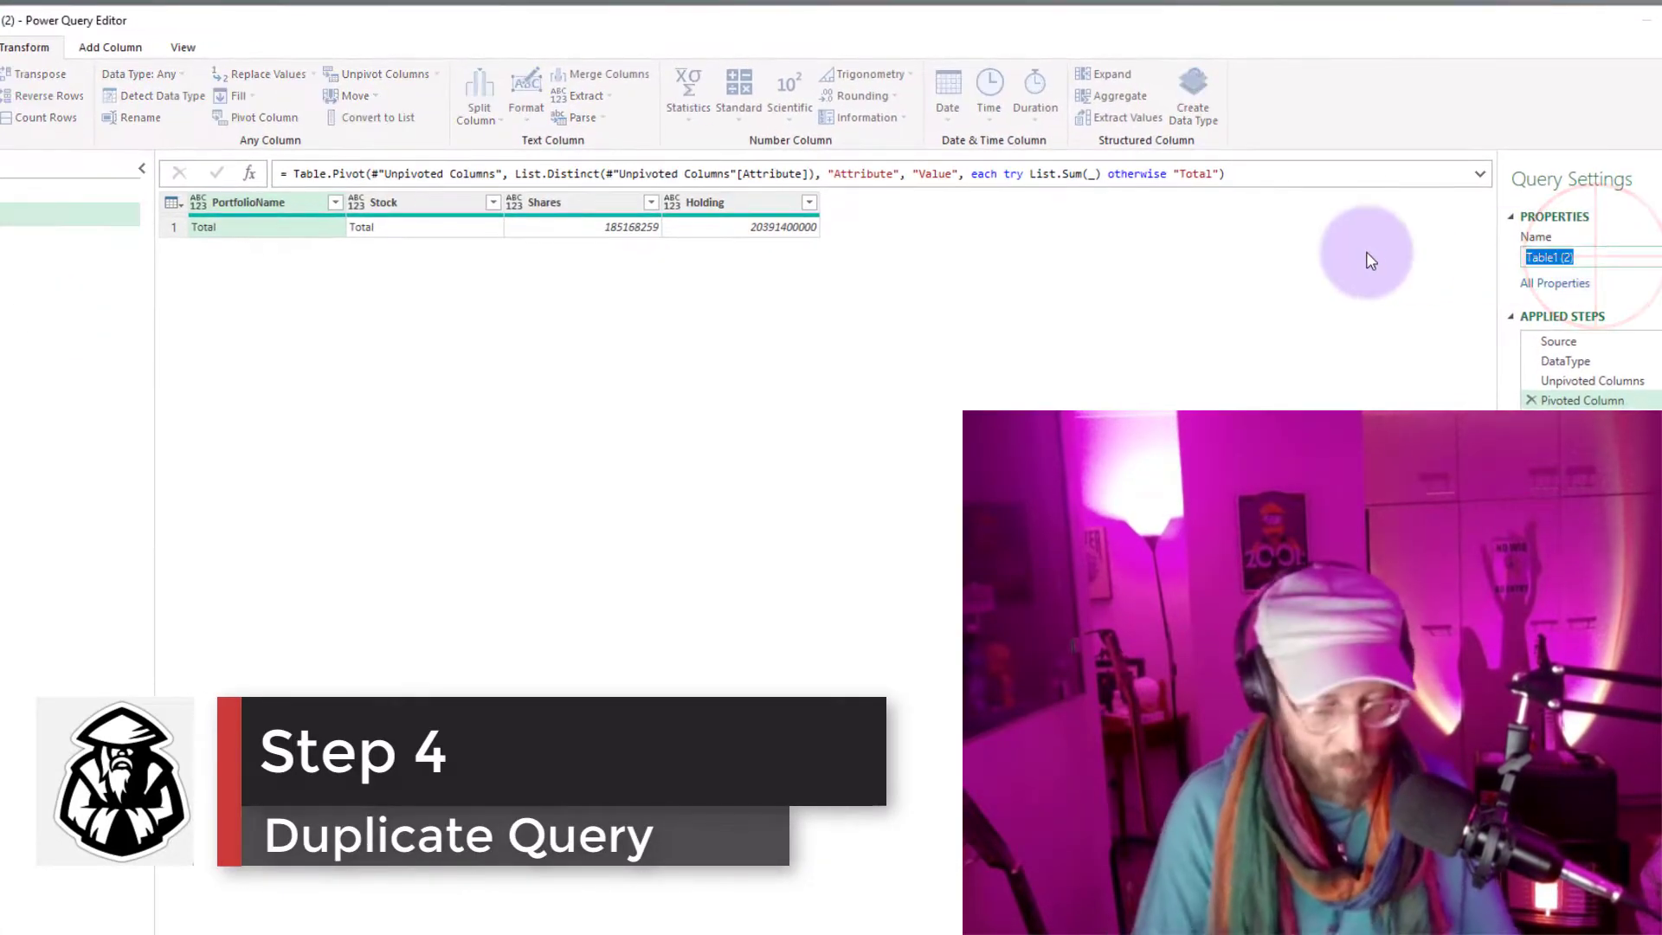
{"action": "type", "text": "SubTot"}
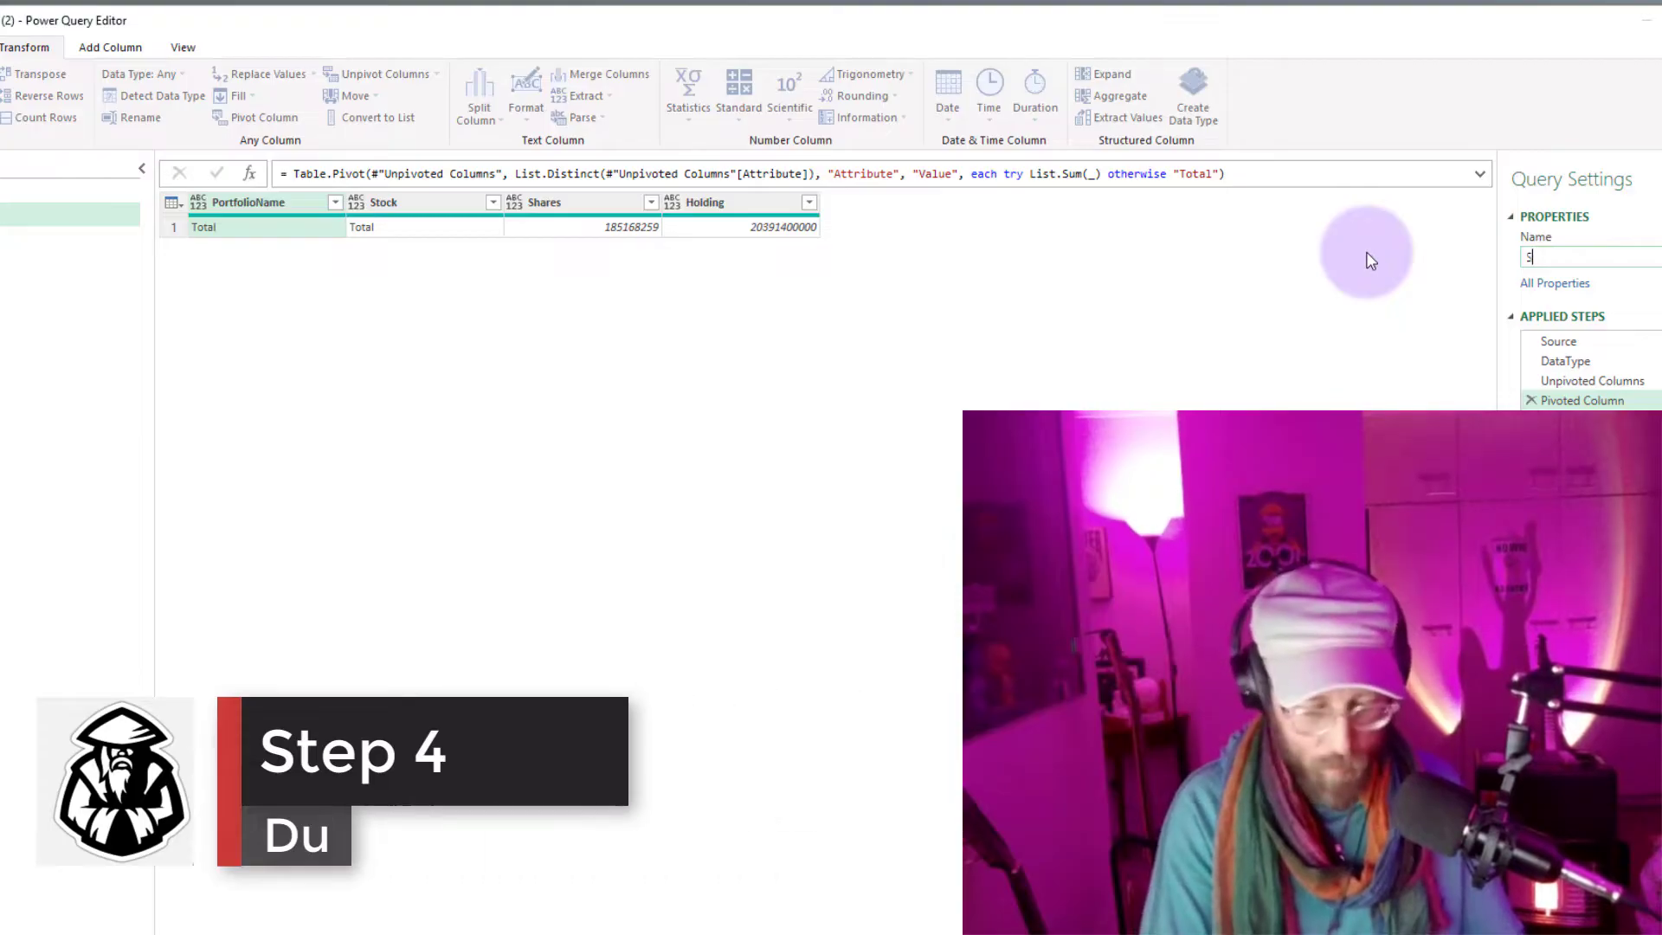
{"action": "type", "text": "alFunction"}
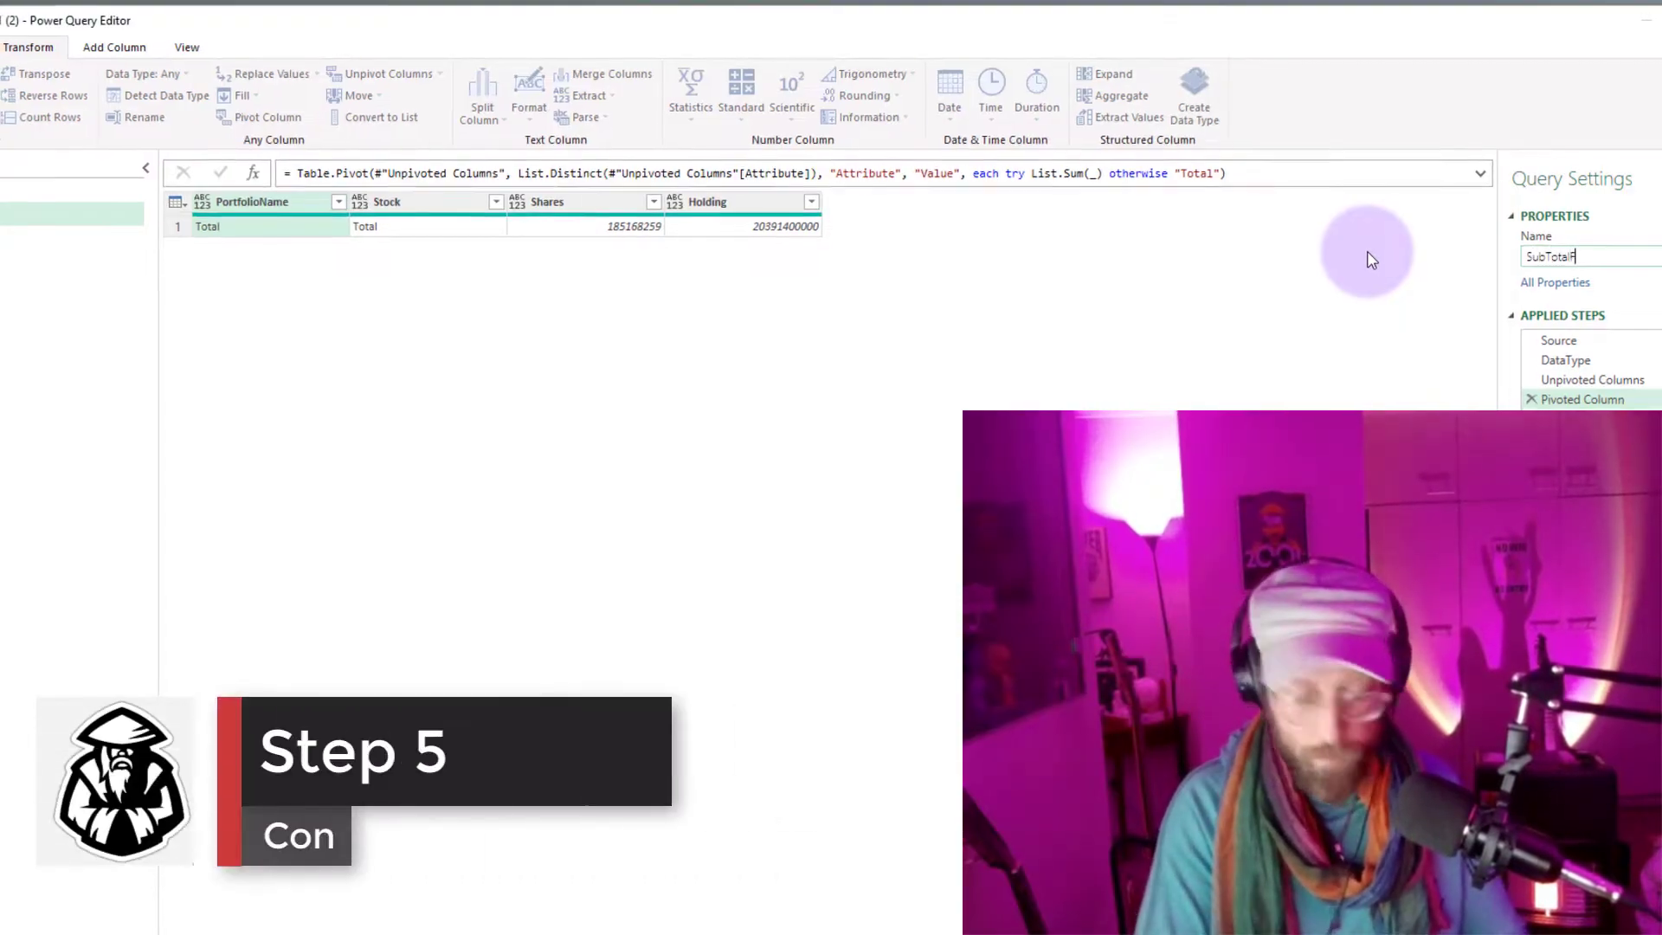
{"action": "key", "text": "Return"}
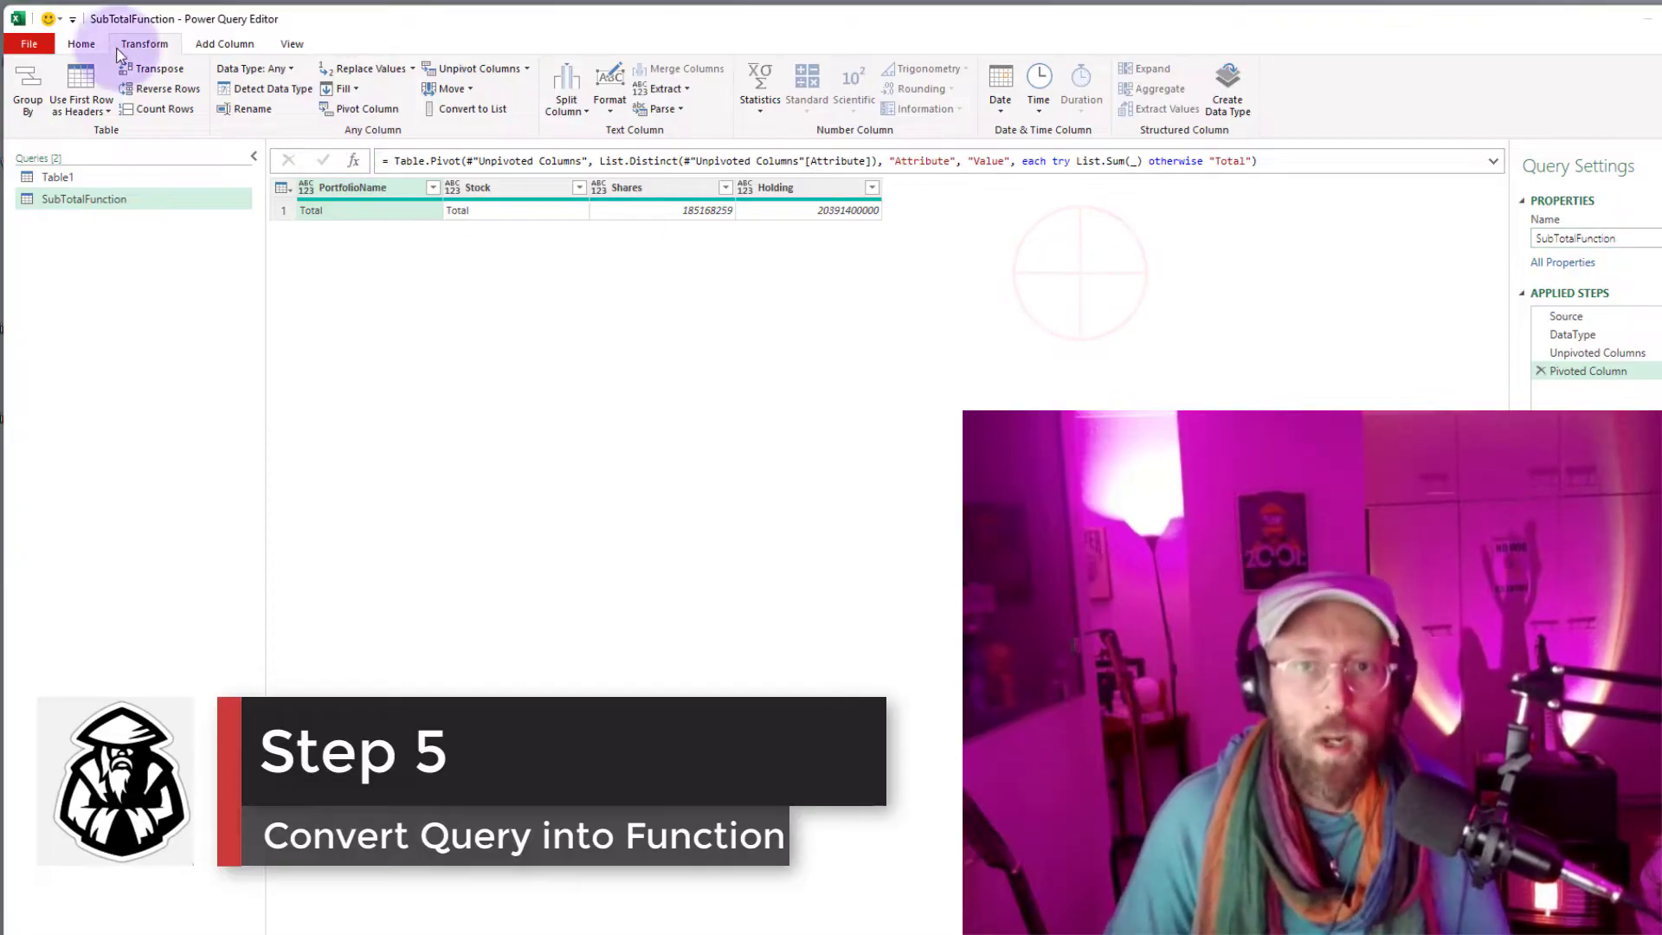
Step: Open the M code of SubTotalFunction for editing and insert the function header (x)=> above the let line
{"action": "left_click", "coordinate": [93, 48]}
{"action": "left_click", "coordinate": [167, 90]}
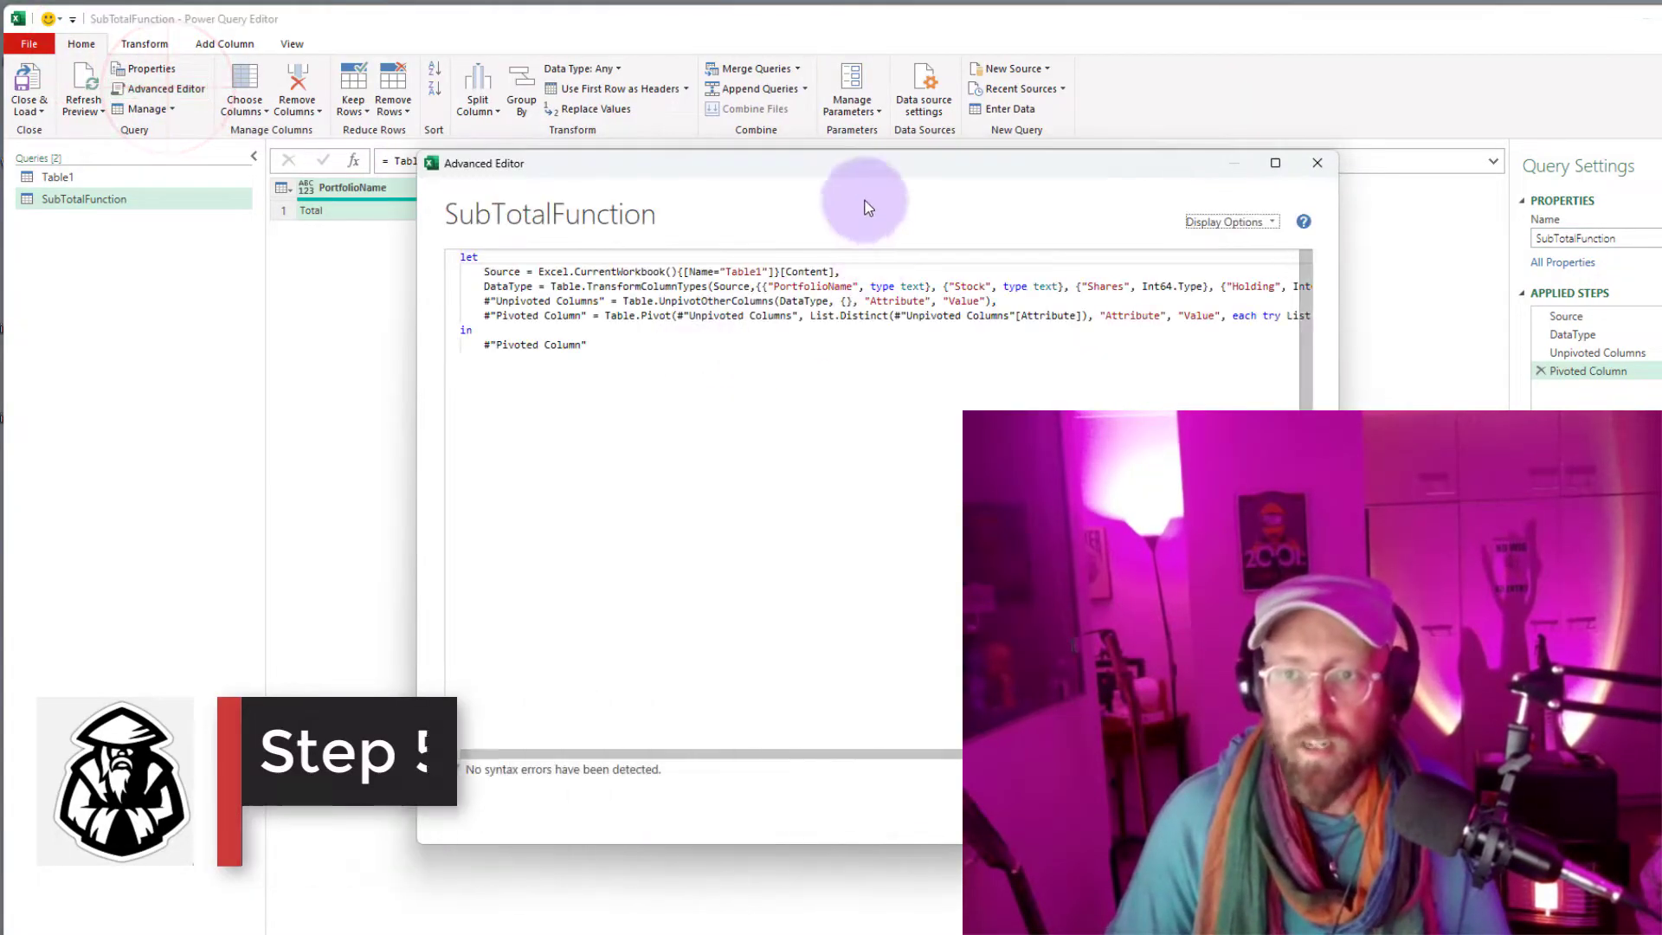
{"action": "left_click_drag", "start_coordinate": [849, 160], "coordinate": [654, 81]}
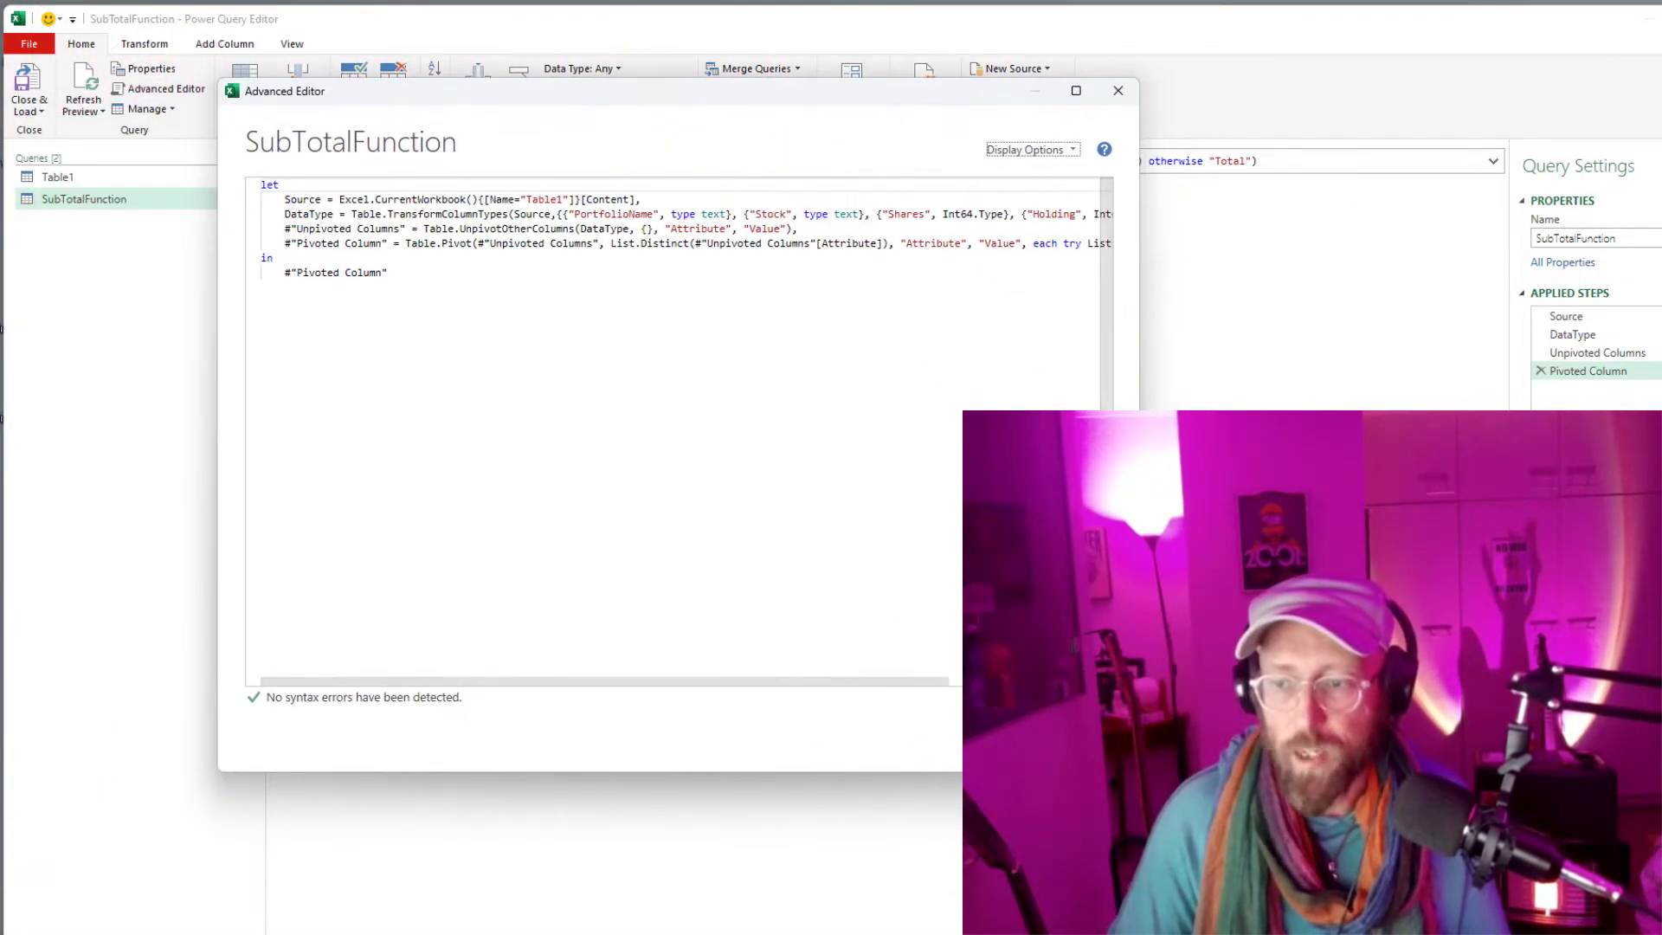
{"action": "left_click_drag", "start_coordinate": [1139, 771], "coordinate": [1455, 832]}
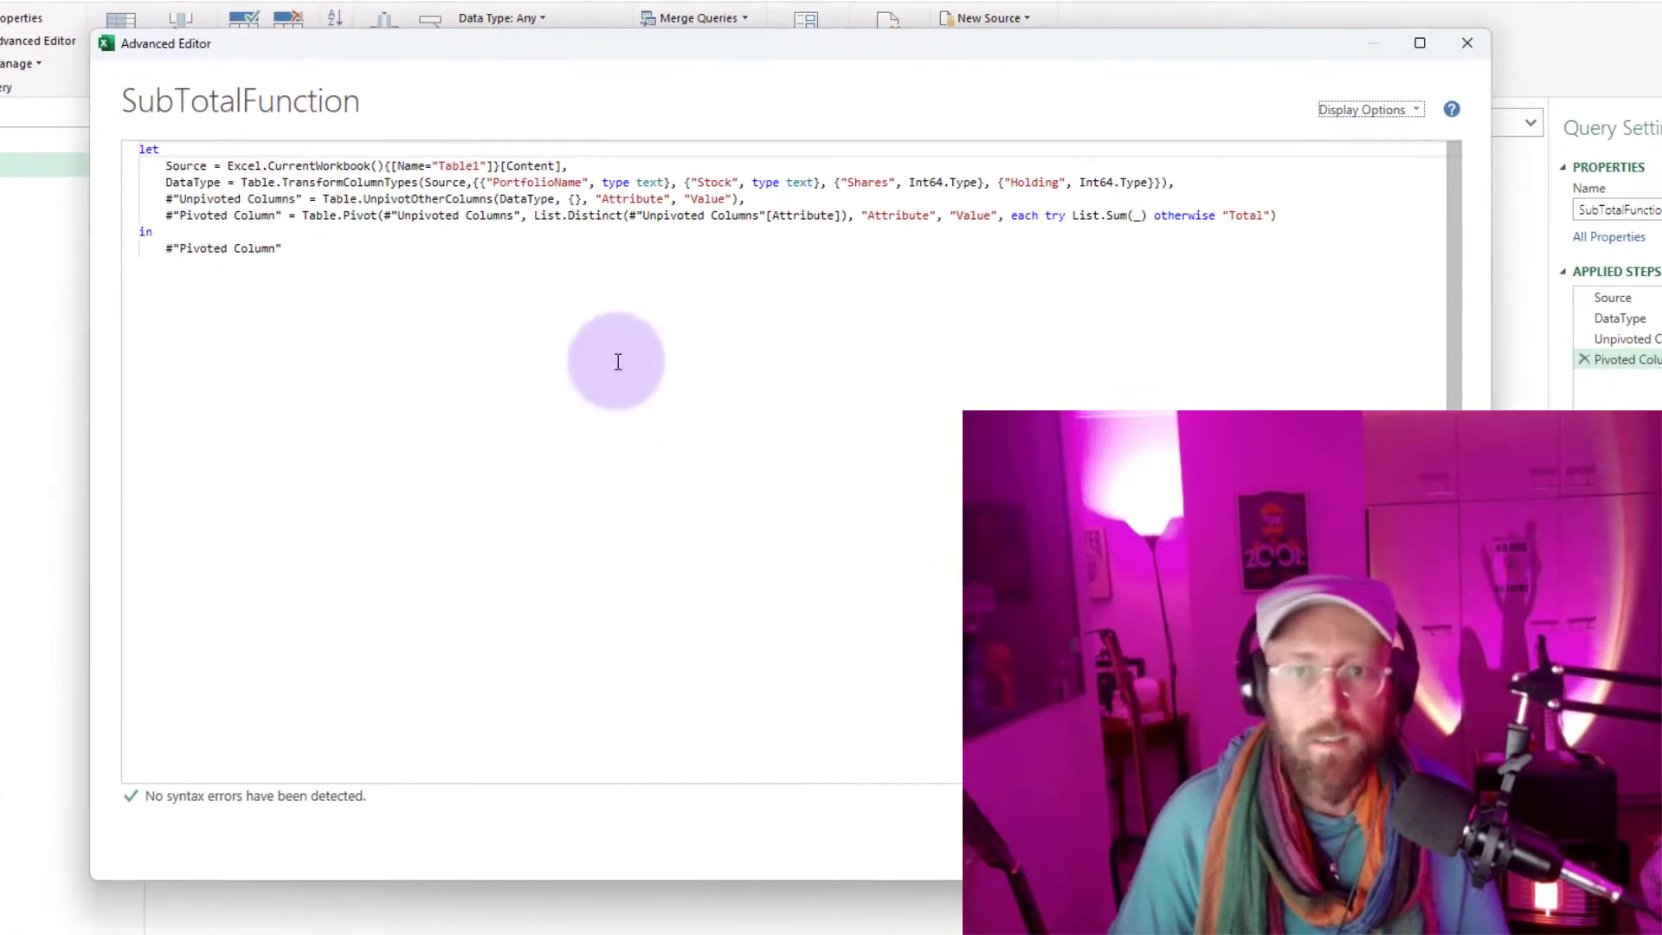
{"action": "key", "text": "Return"}
{"action": "key", "text": "Up"}
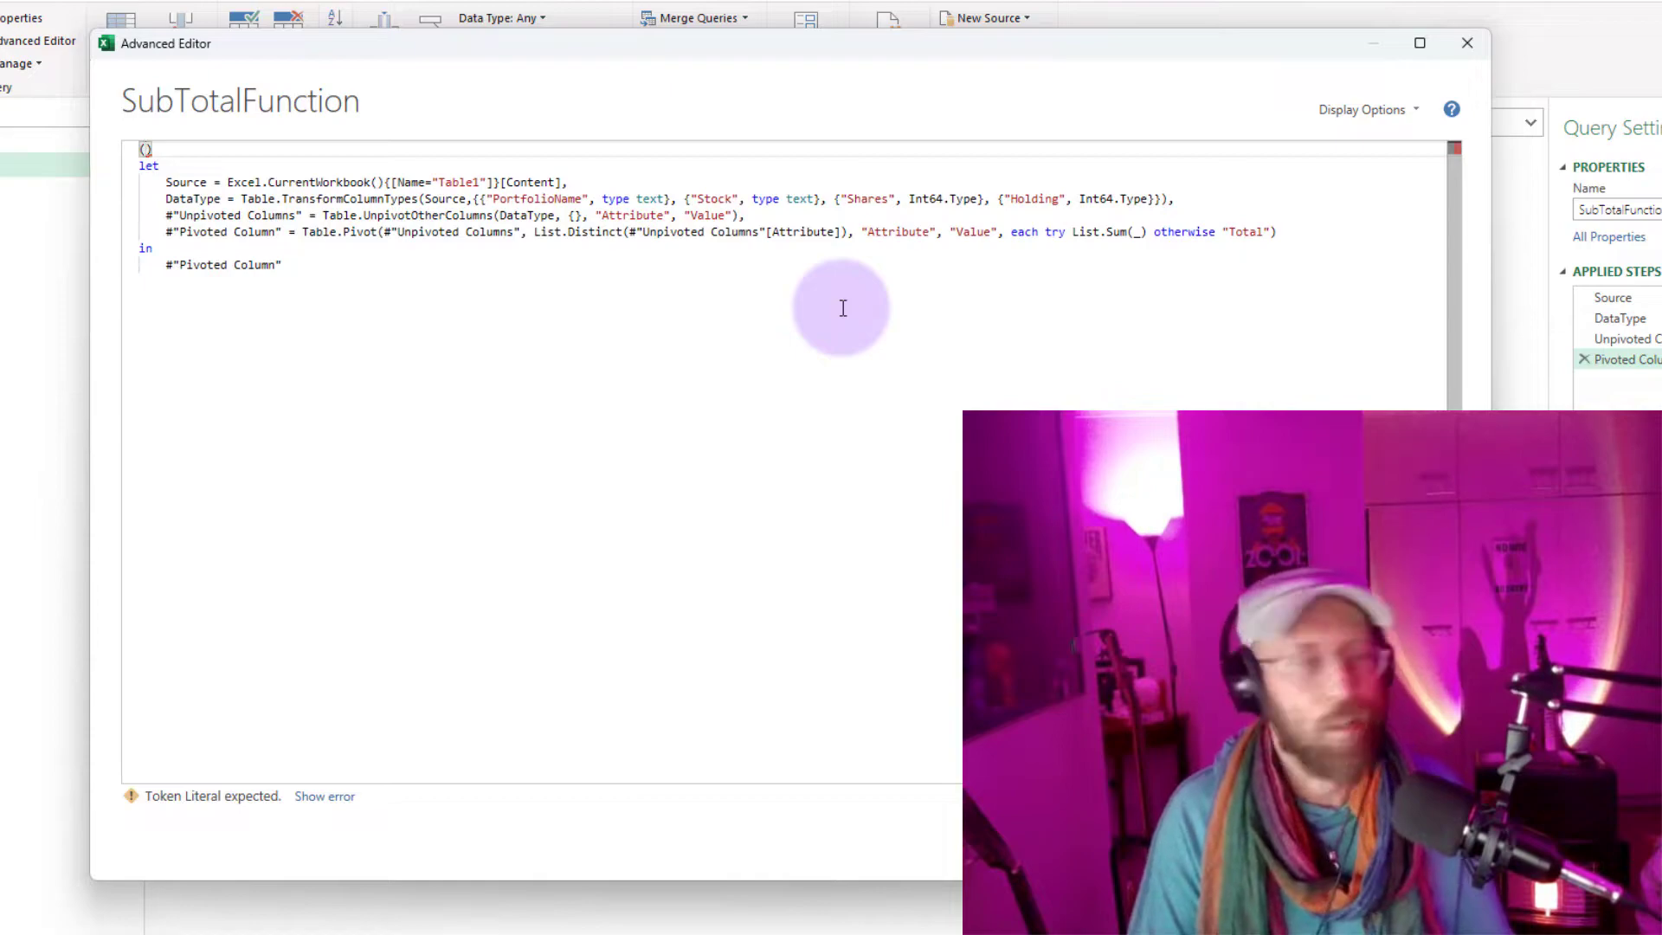
{"action": "type", "text": "(x)"}
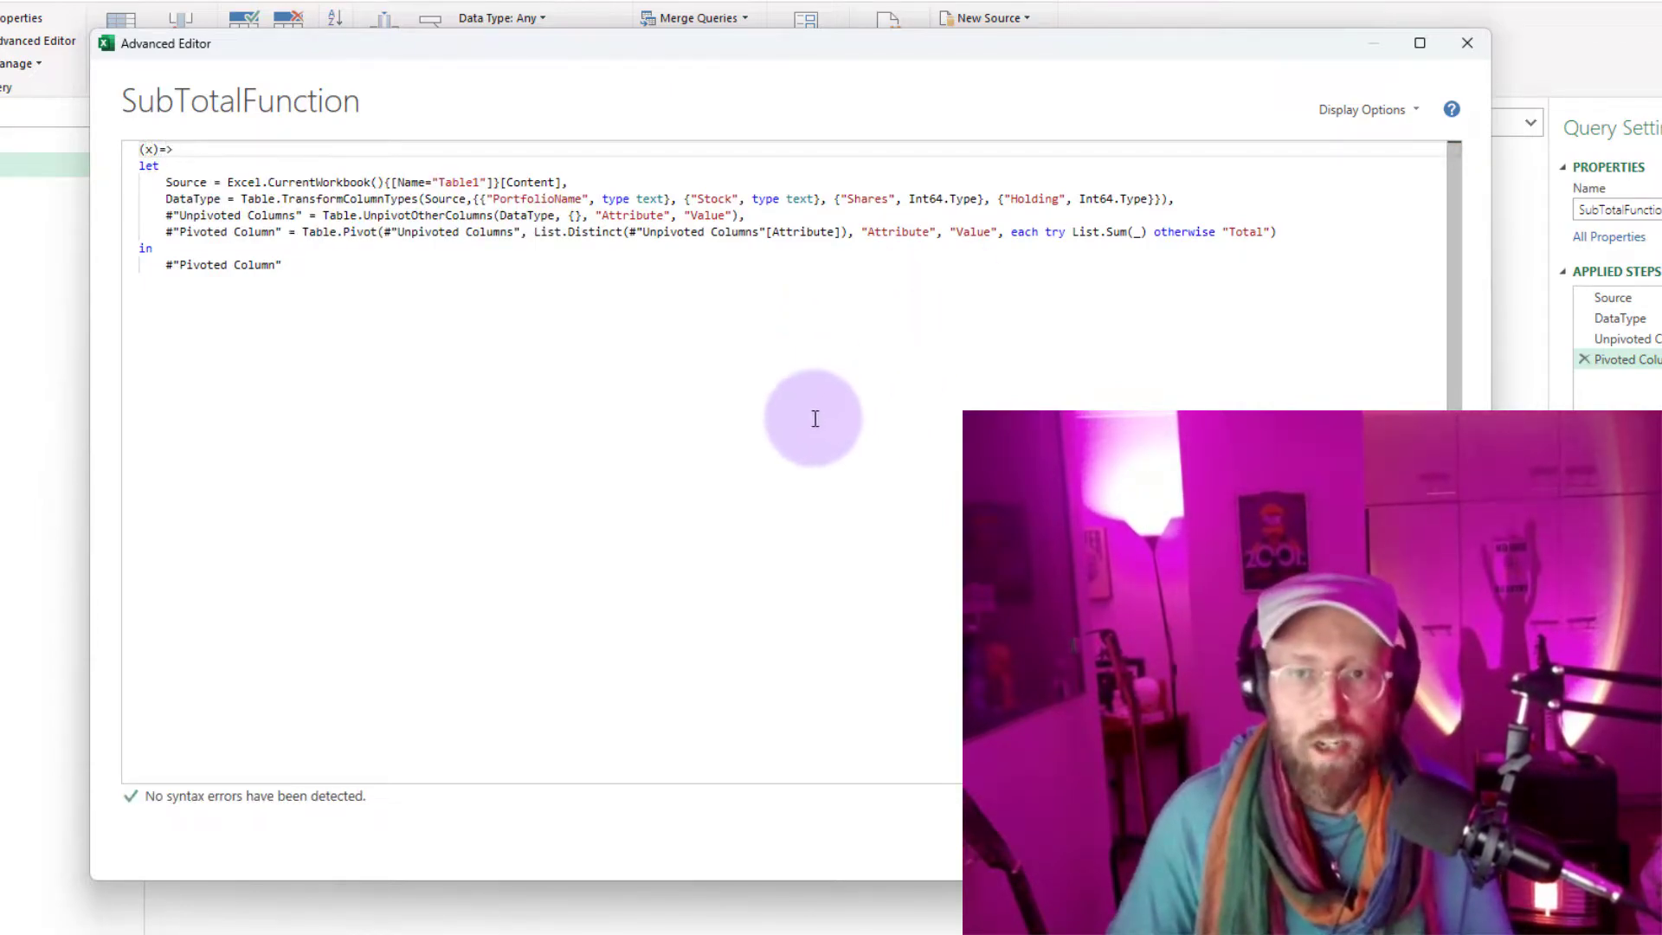
Step: Delete the Source and DataType lines from the function code, make Table.UnpivotOtherColumns use x as its table, and save the code
{"action": "left_click_drag", "start_coordinate": [165, 182], "coordinate": [1197, 198]}
{"action": "key", "text": "BackSpace"}
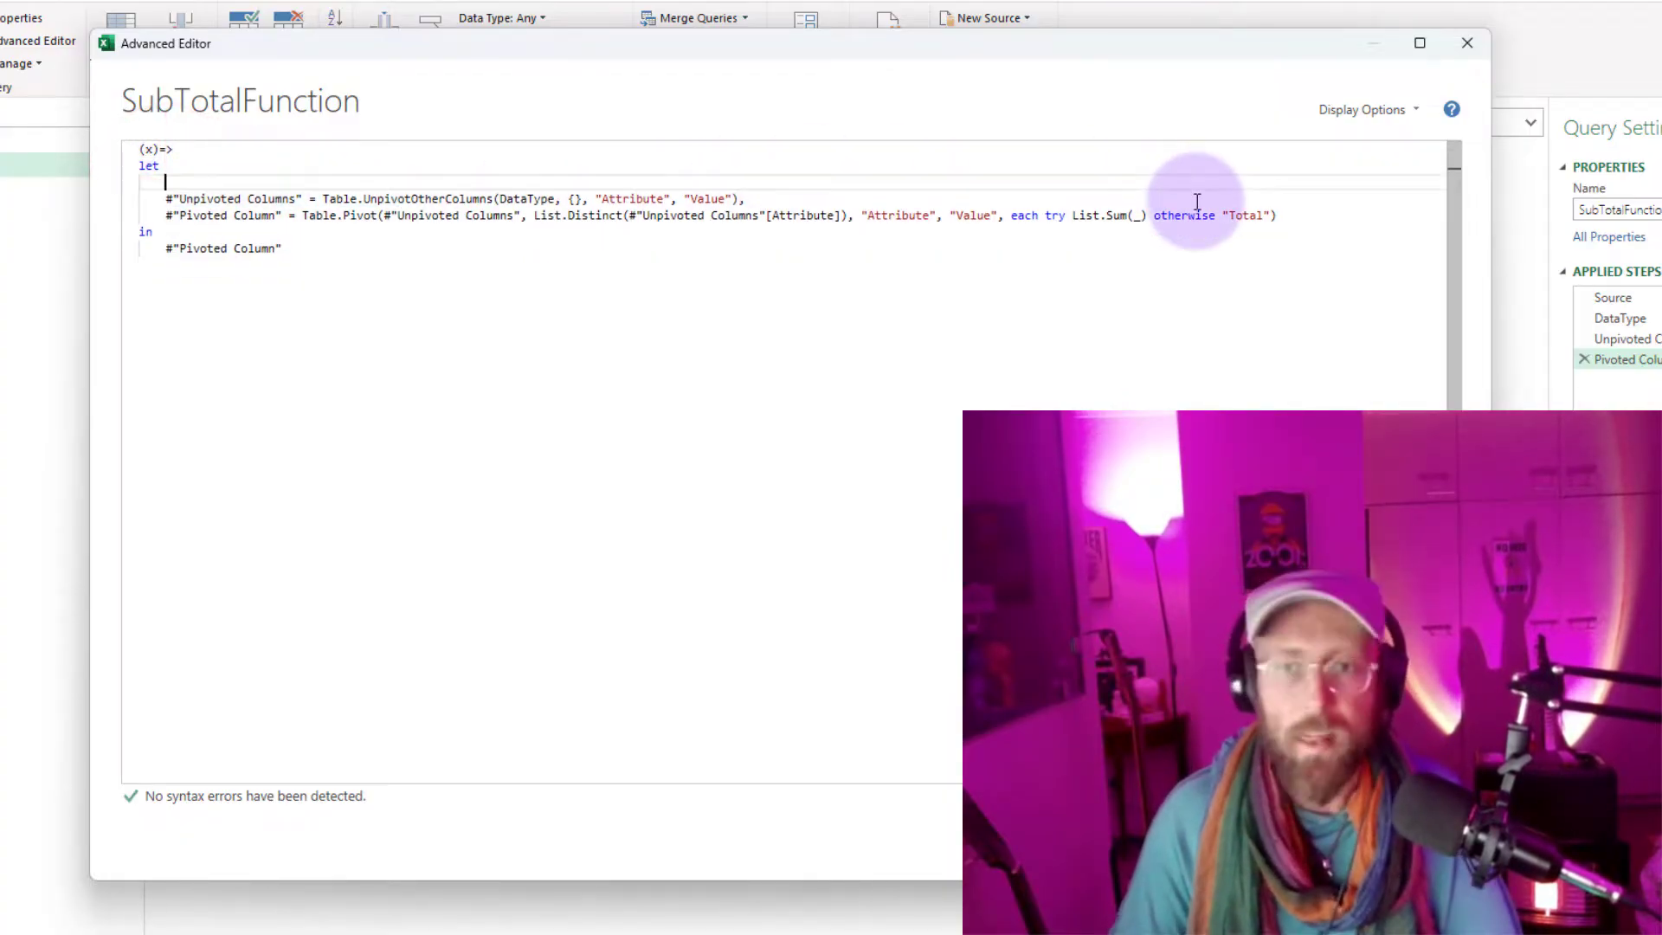
{"action": "double_click", "coordinate": [521, 197]}
{"action": "type", "text": "x"}
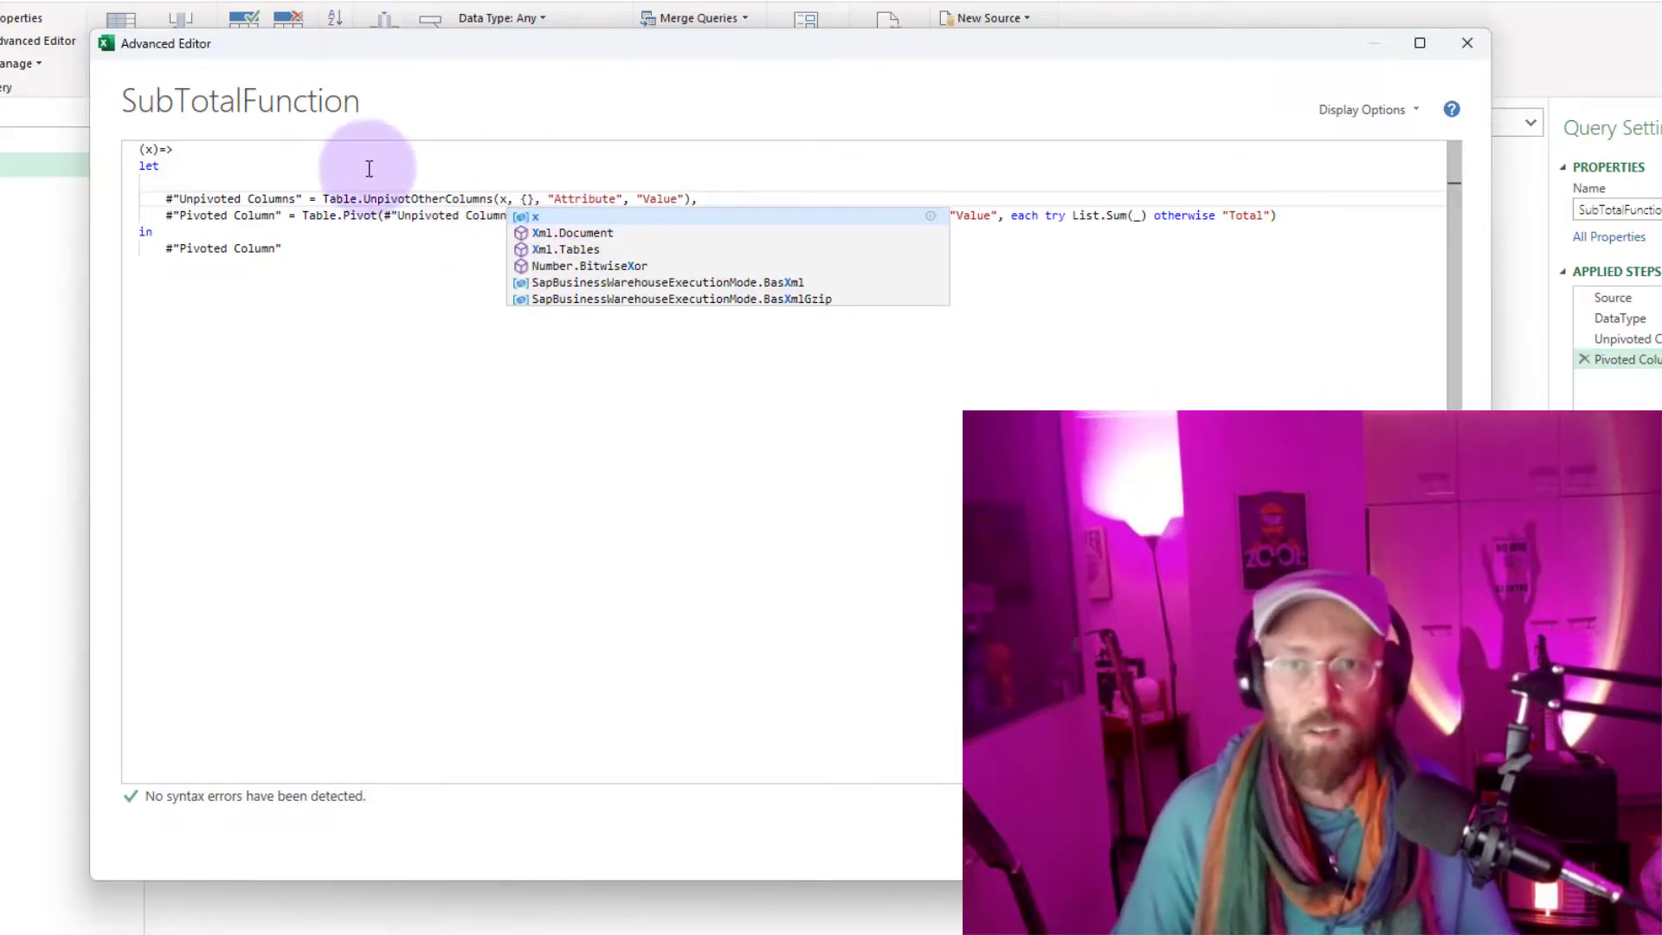
{"action": "key", "text": "Escape"}
{"action": "left_click", "coordinate": [316, 165]}
{"action": "key", "text": "Delete"}
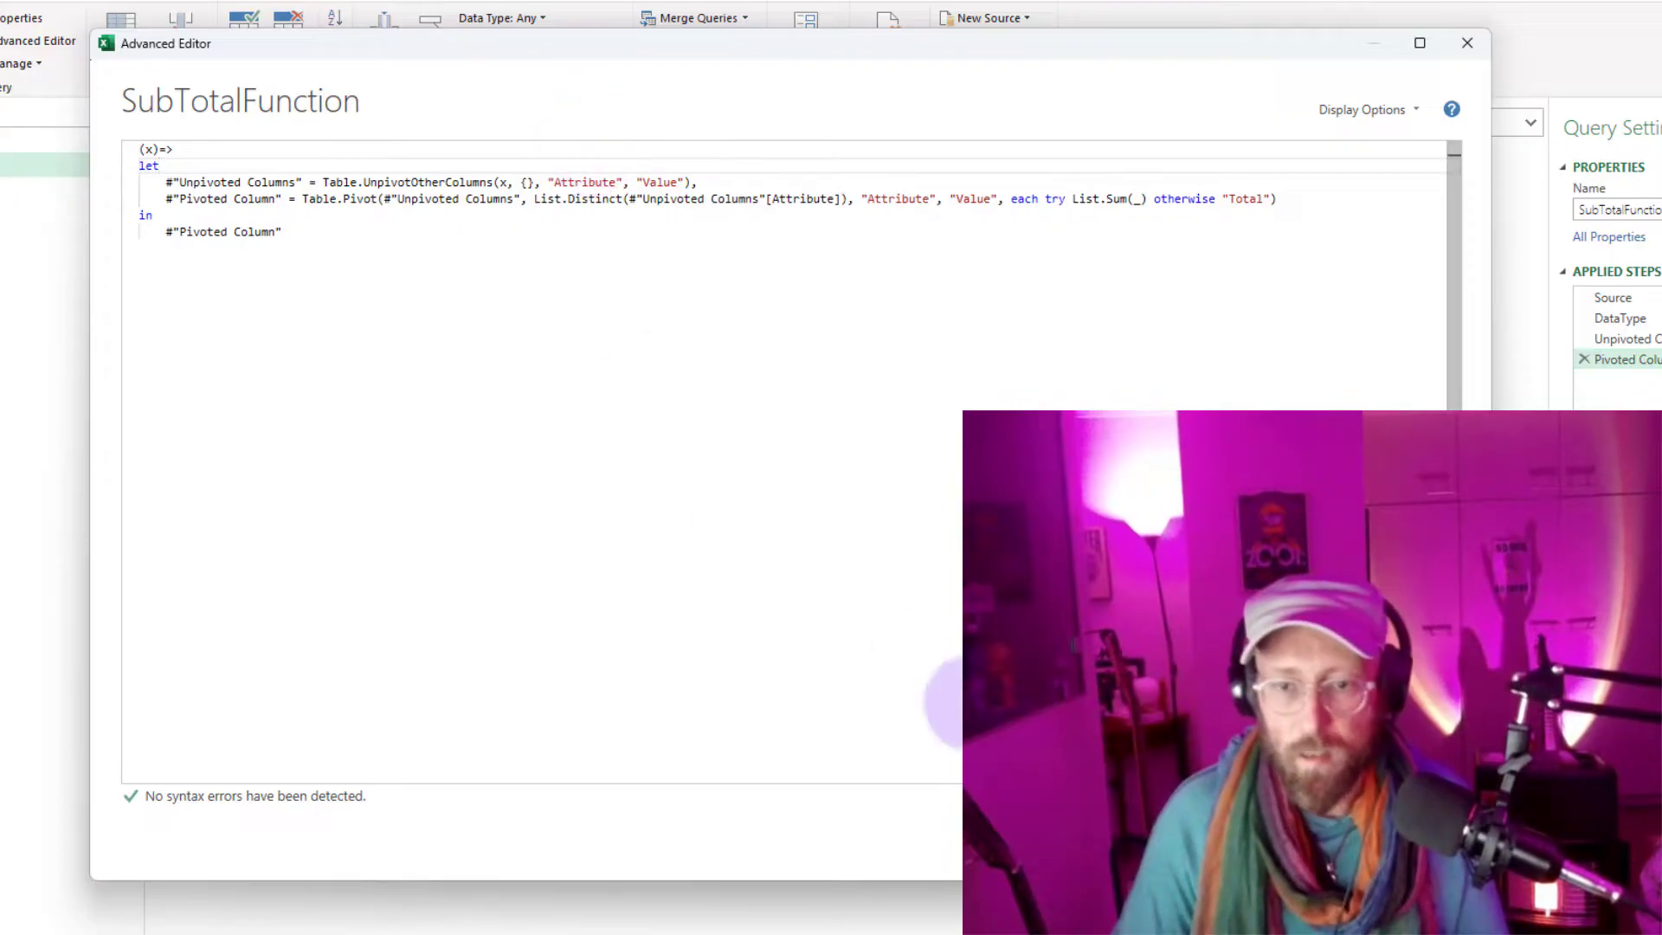
{"action": "left_click", "coordinate": [1367, 838]}
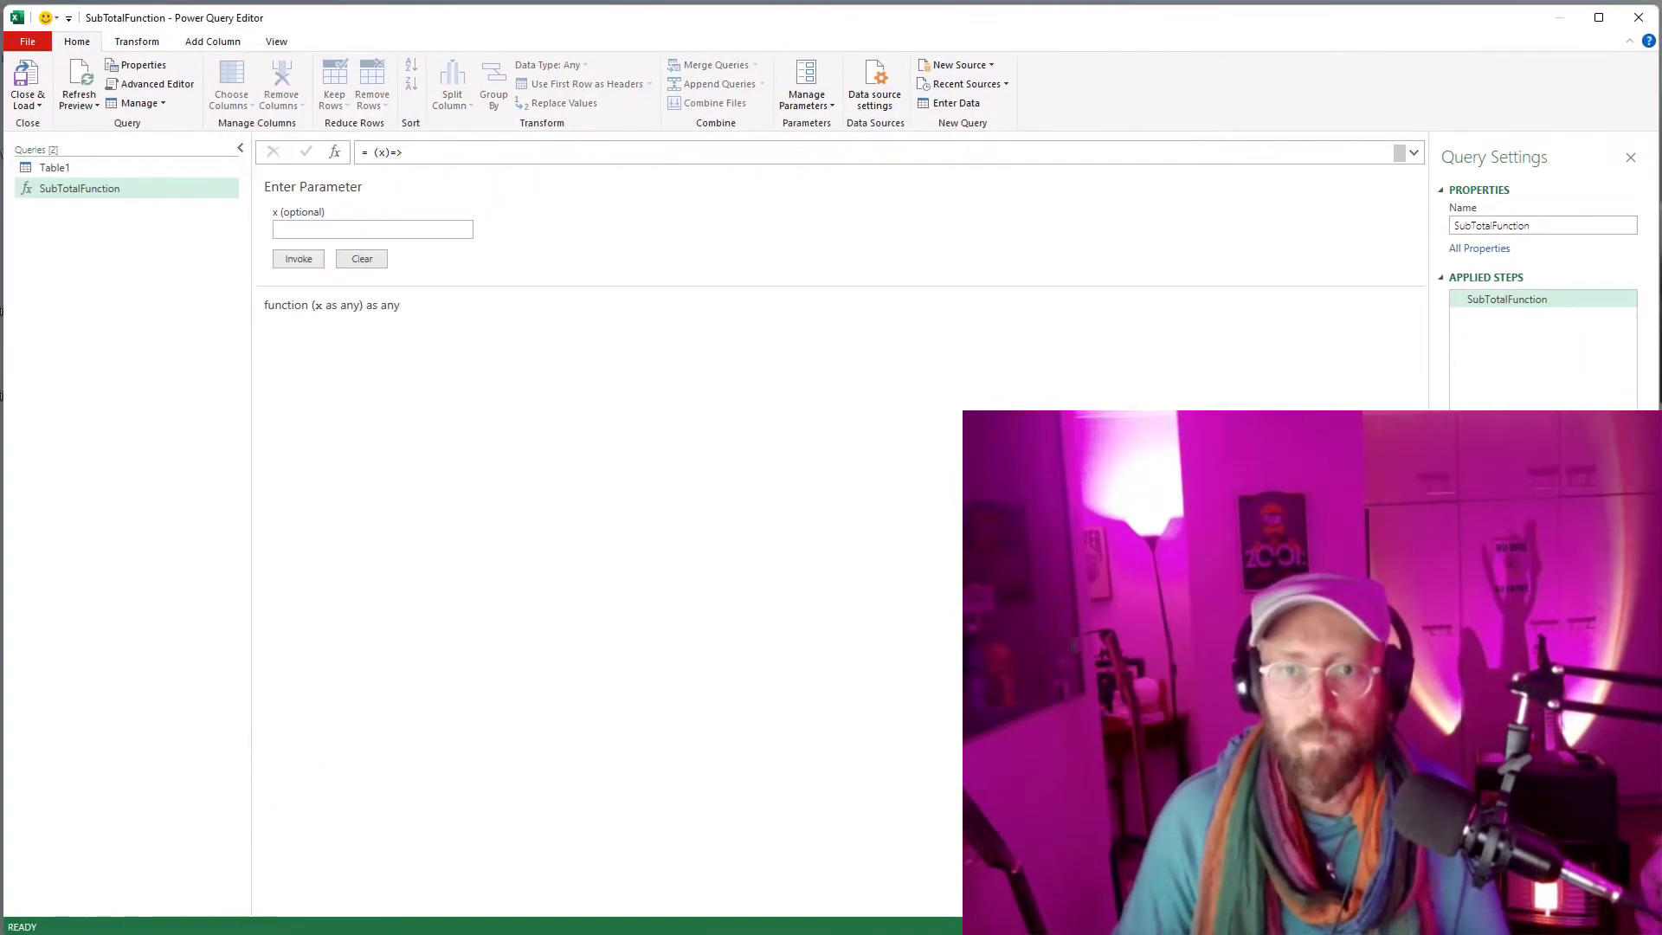
Step: Delete the Pivoted Column and Unpivoted Columns steps from the Table1 query
{"action": "left_click", "coordinate": [98, 170]}
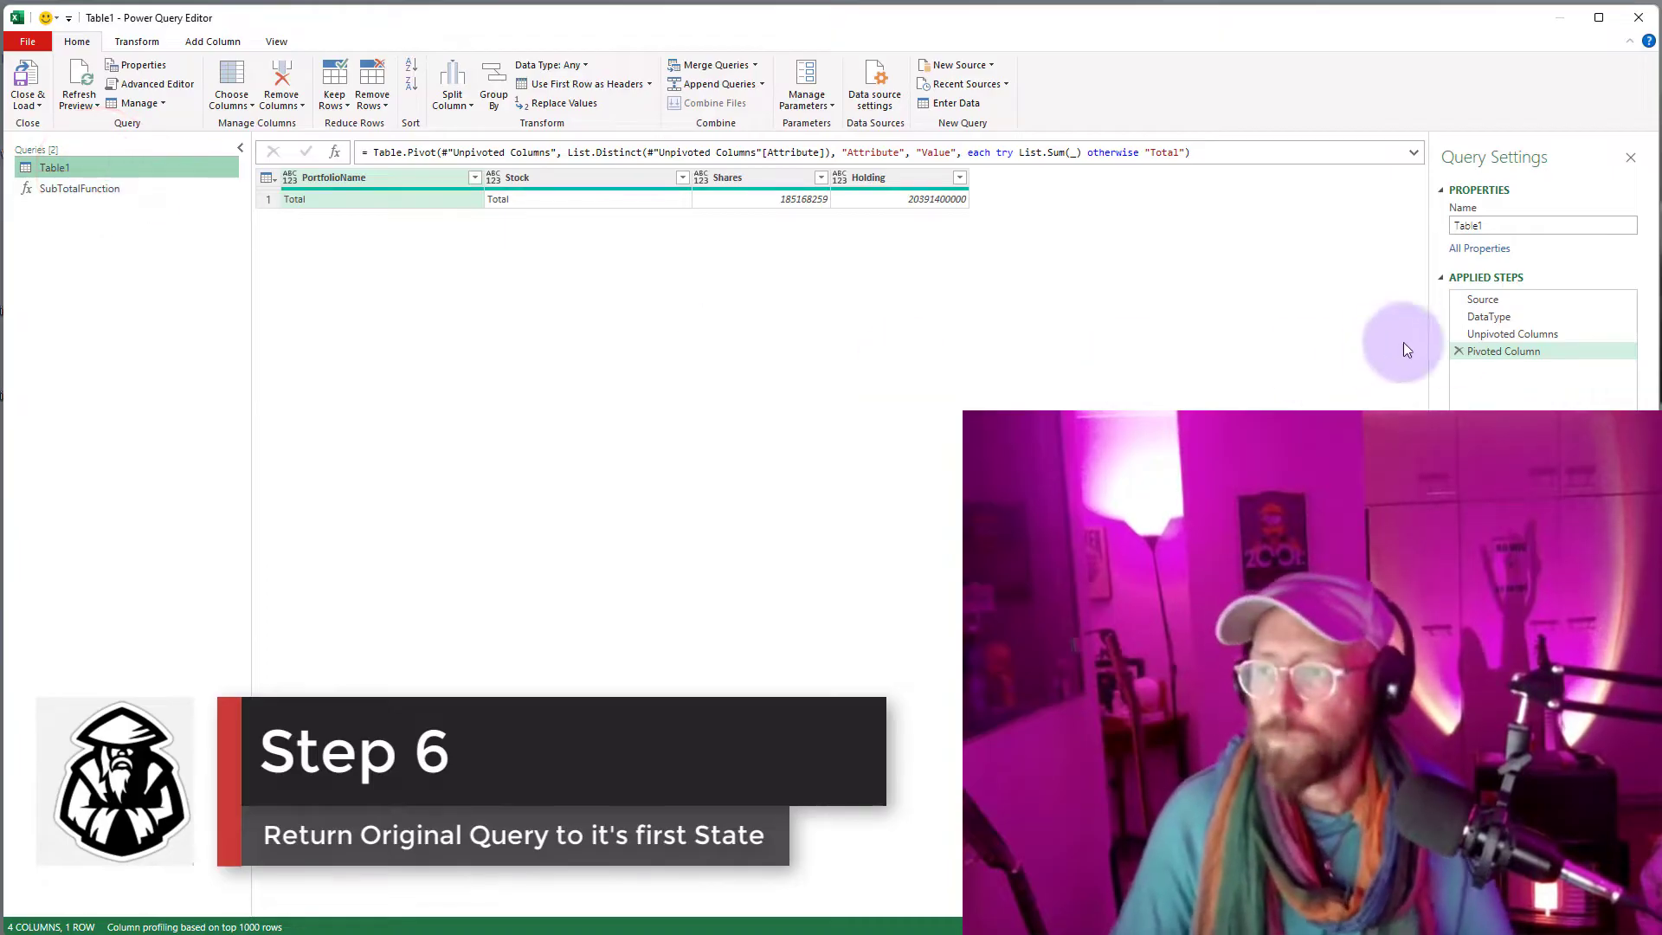
{"action": "left_click", "coordinate": [1458, 351]}
{"action": "left_click", "coordinate": [1457, 335]}
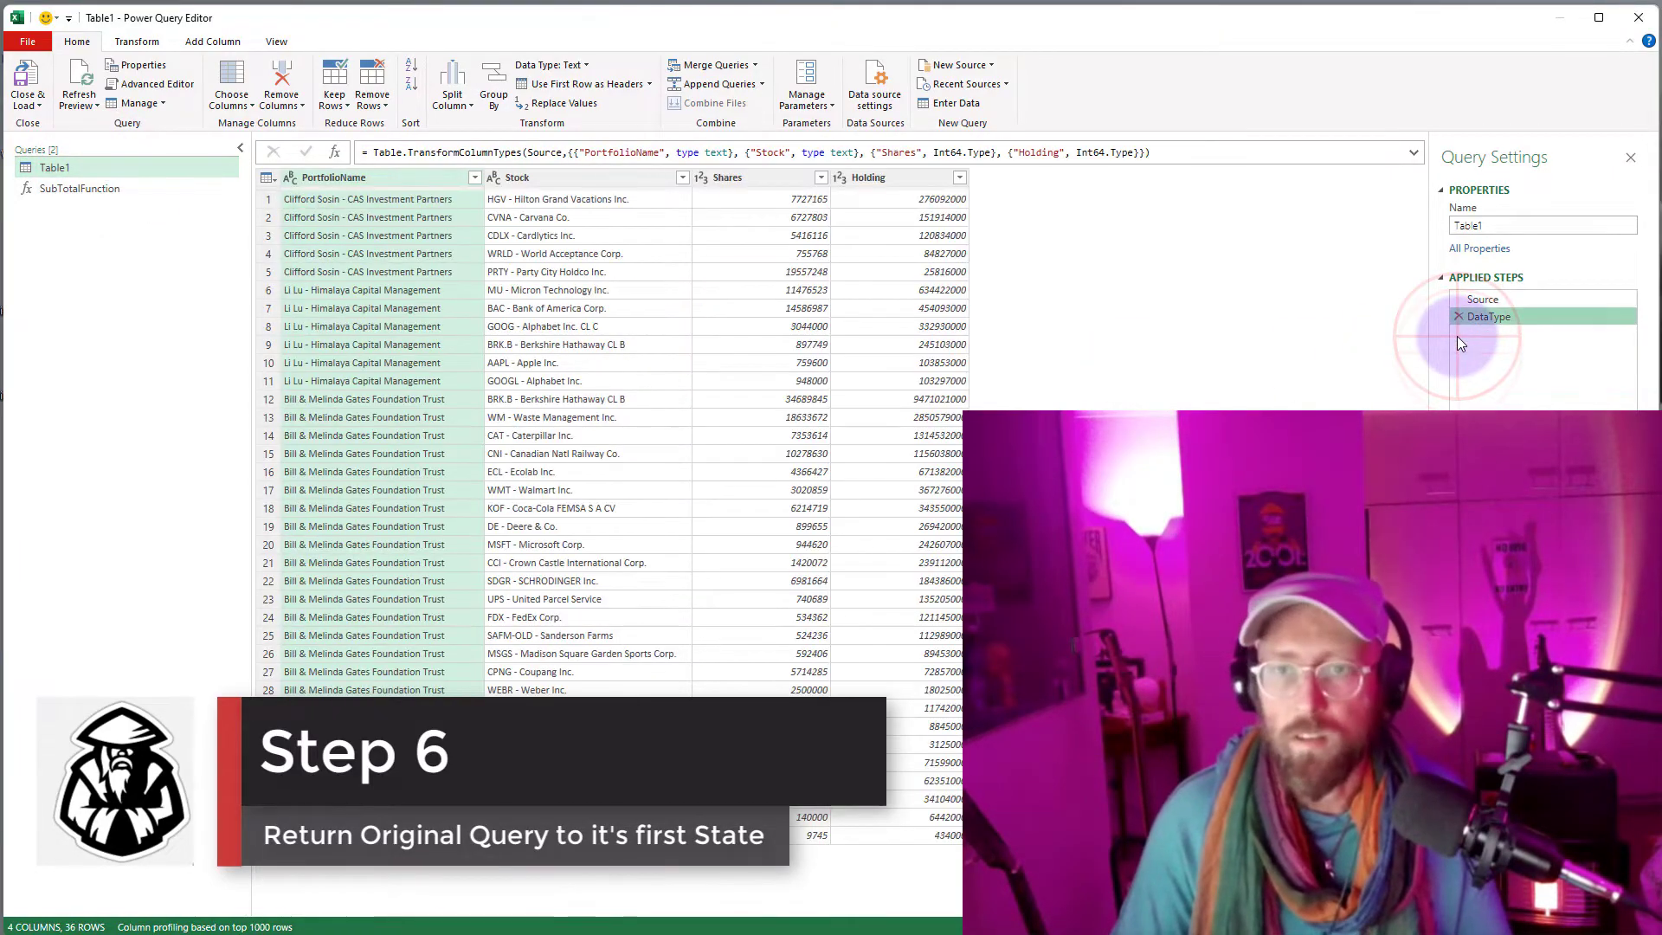
Step: Add a custom step to Table1 with the formula =SubTotalFunction(DataType)
{"action": "left_click", "coordinate": [336, 152]}
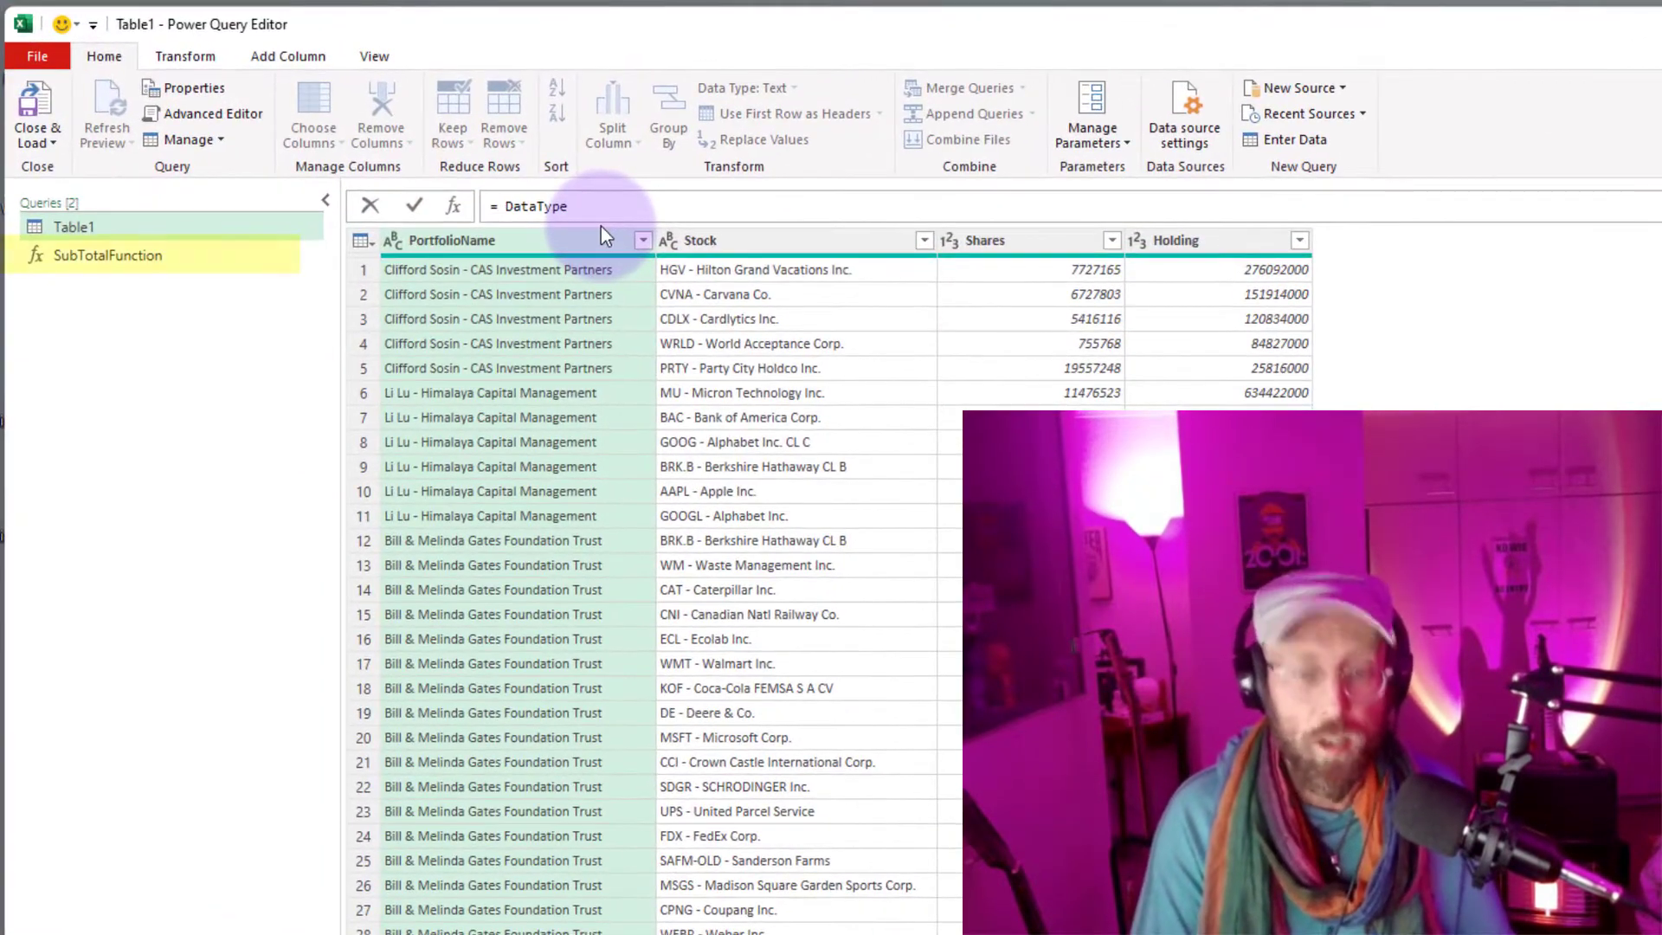
{"action": "type", "text": "Subt"}
{"action": "key", "text": "Tab"}
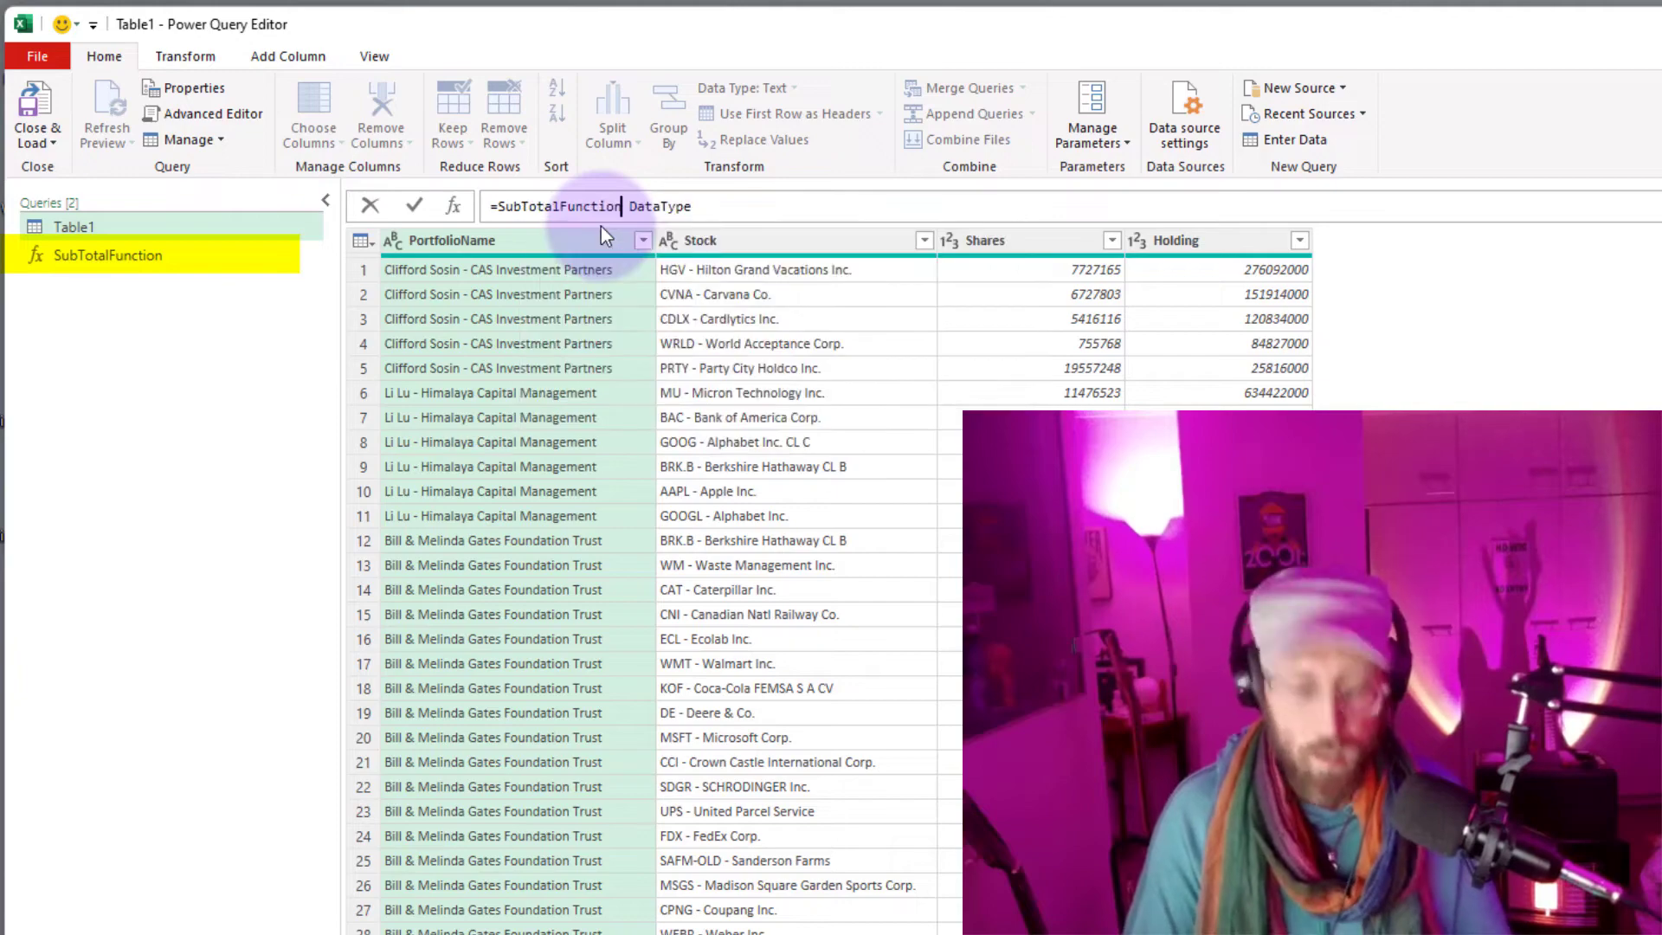
{"action": "type", "text": "("}
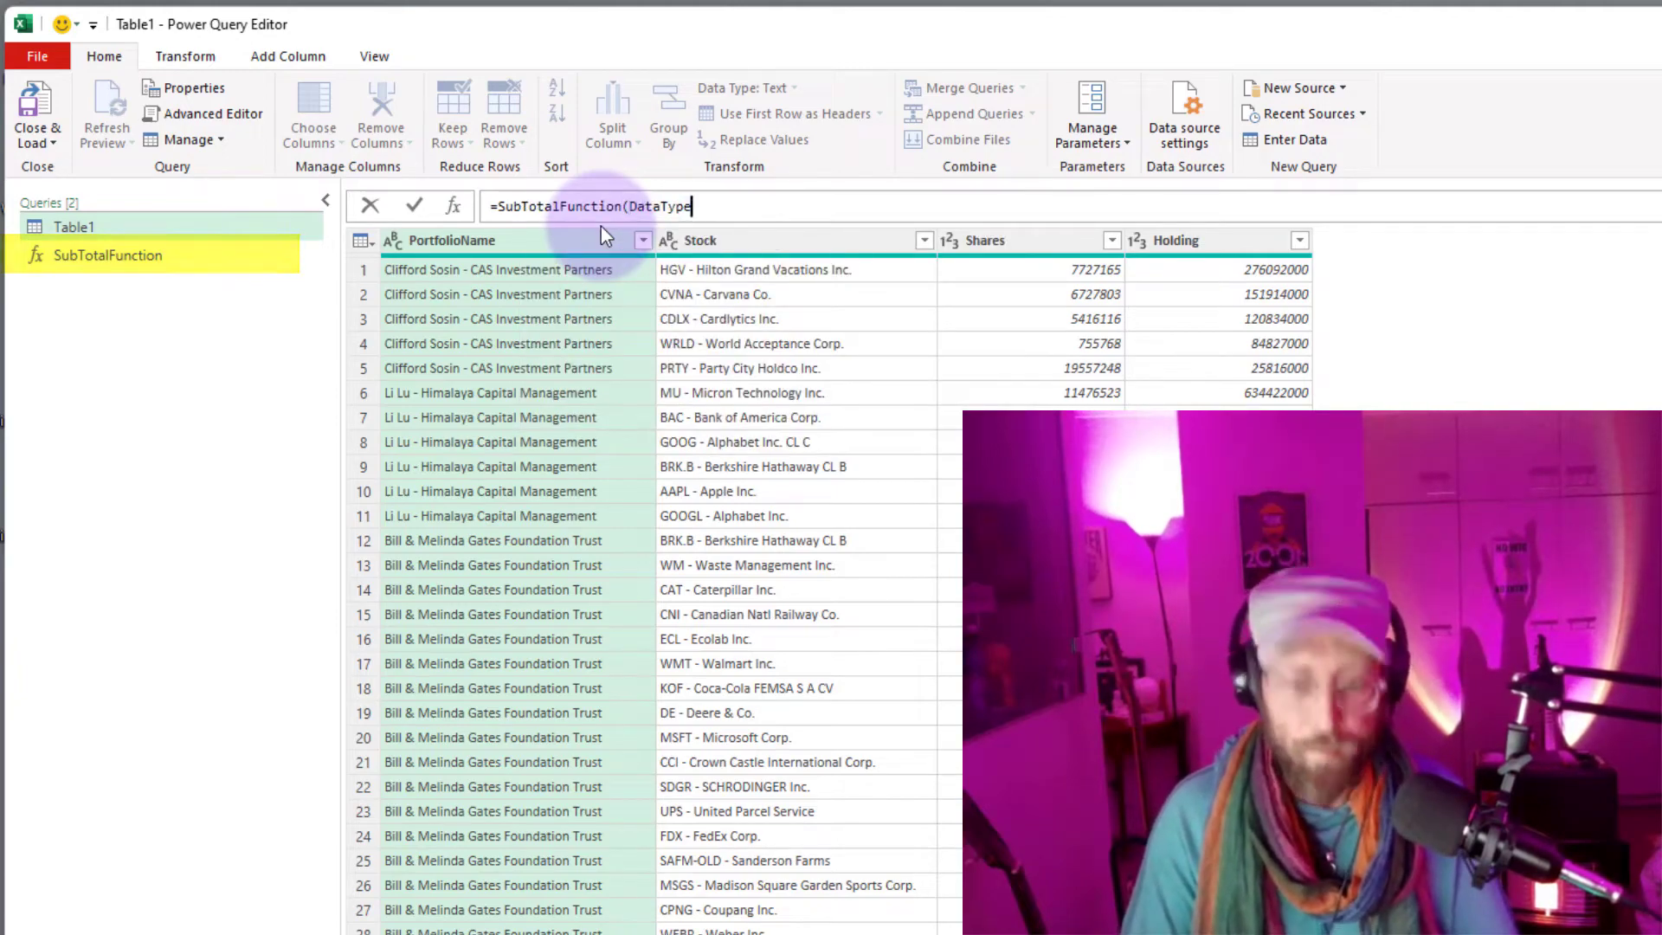
{"action": "type", "text": ")"}
{"action": "key", "text": "Return"}
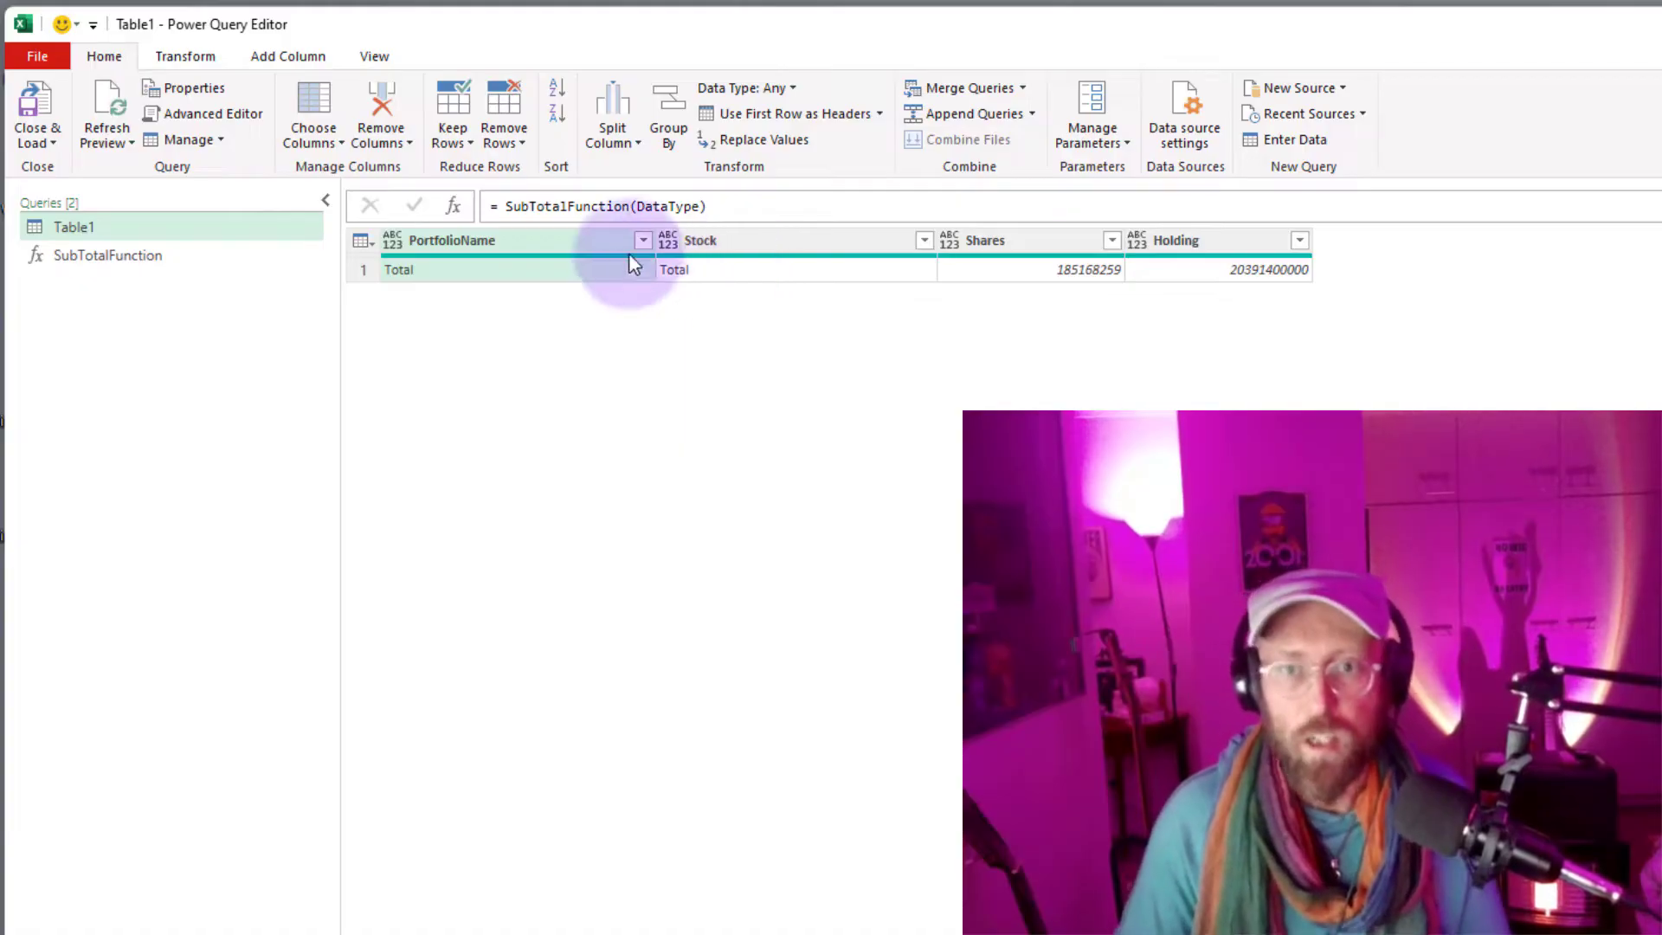
{"action": "left_click", "coordinate": [154, 257]}
{"action": "left_click", "coordinate": [138, 227]}
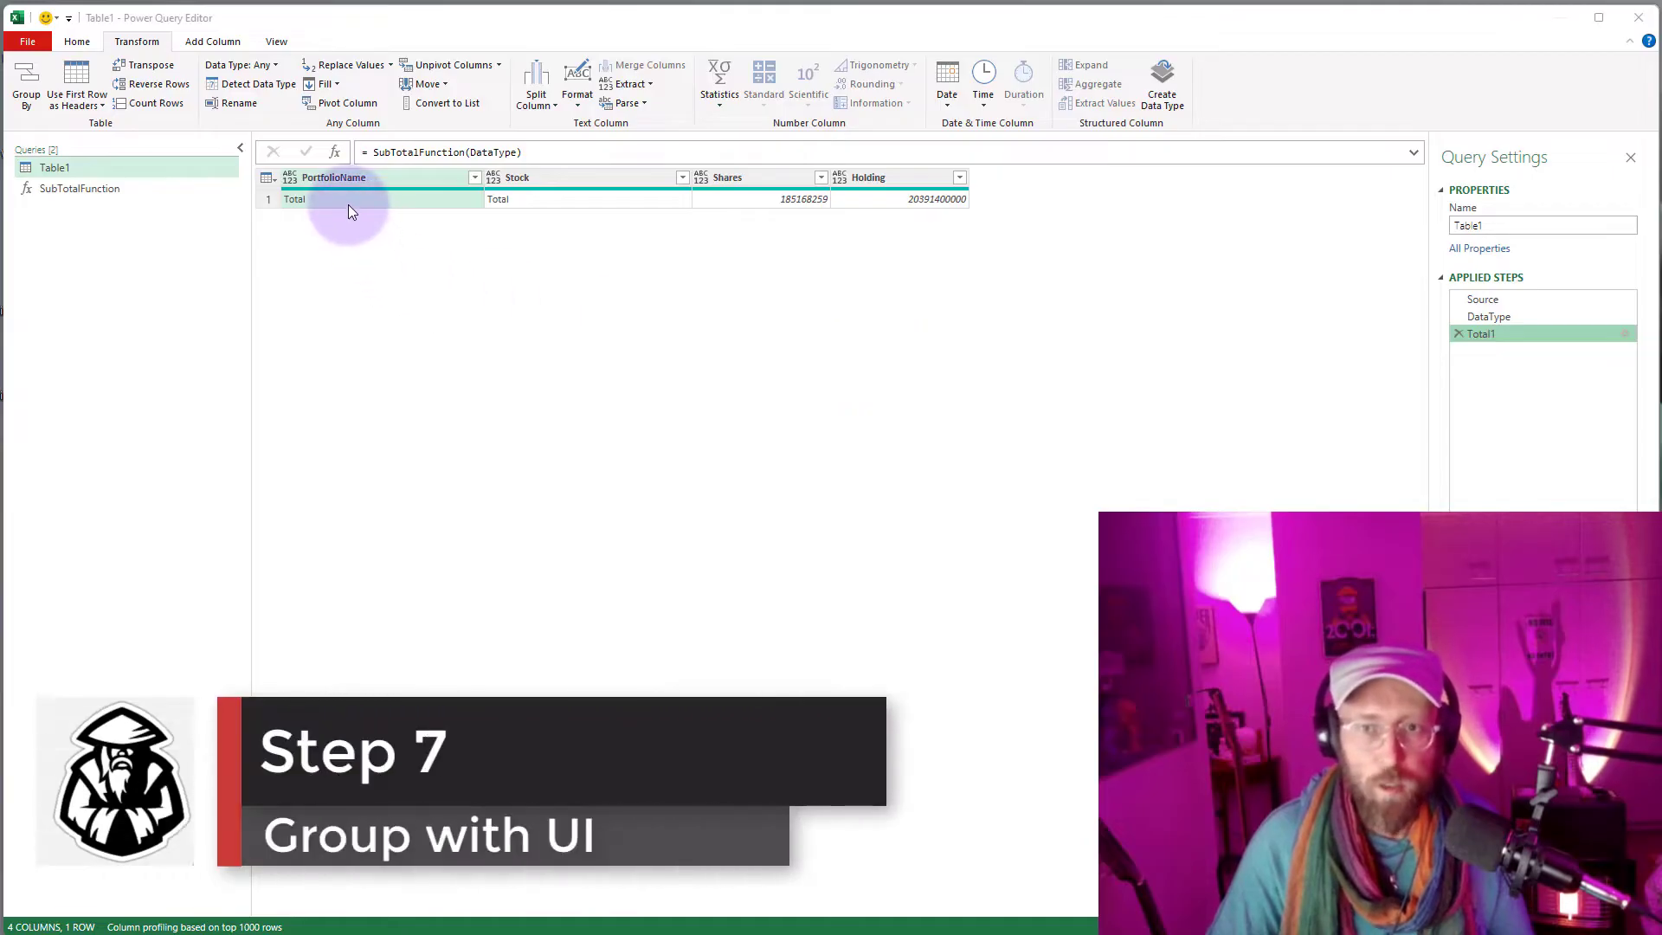
Step: Group the rows by PortfolioName using the All Rows operation, with Count as the new column name
{"action": "left_click", "coordinate": [348, 204]}
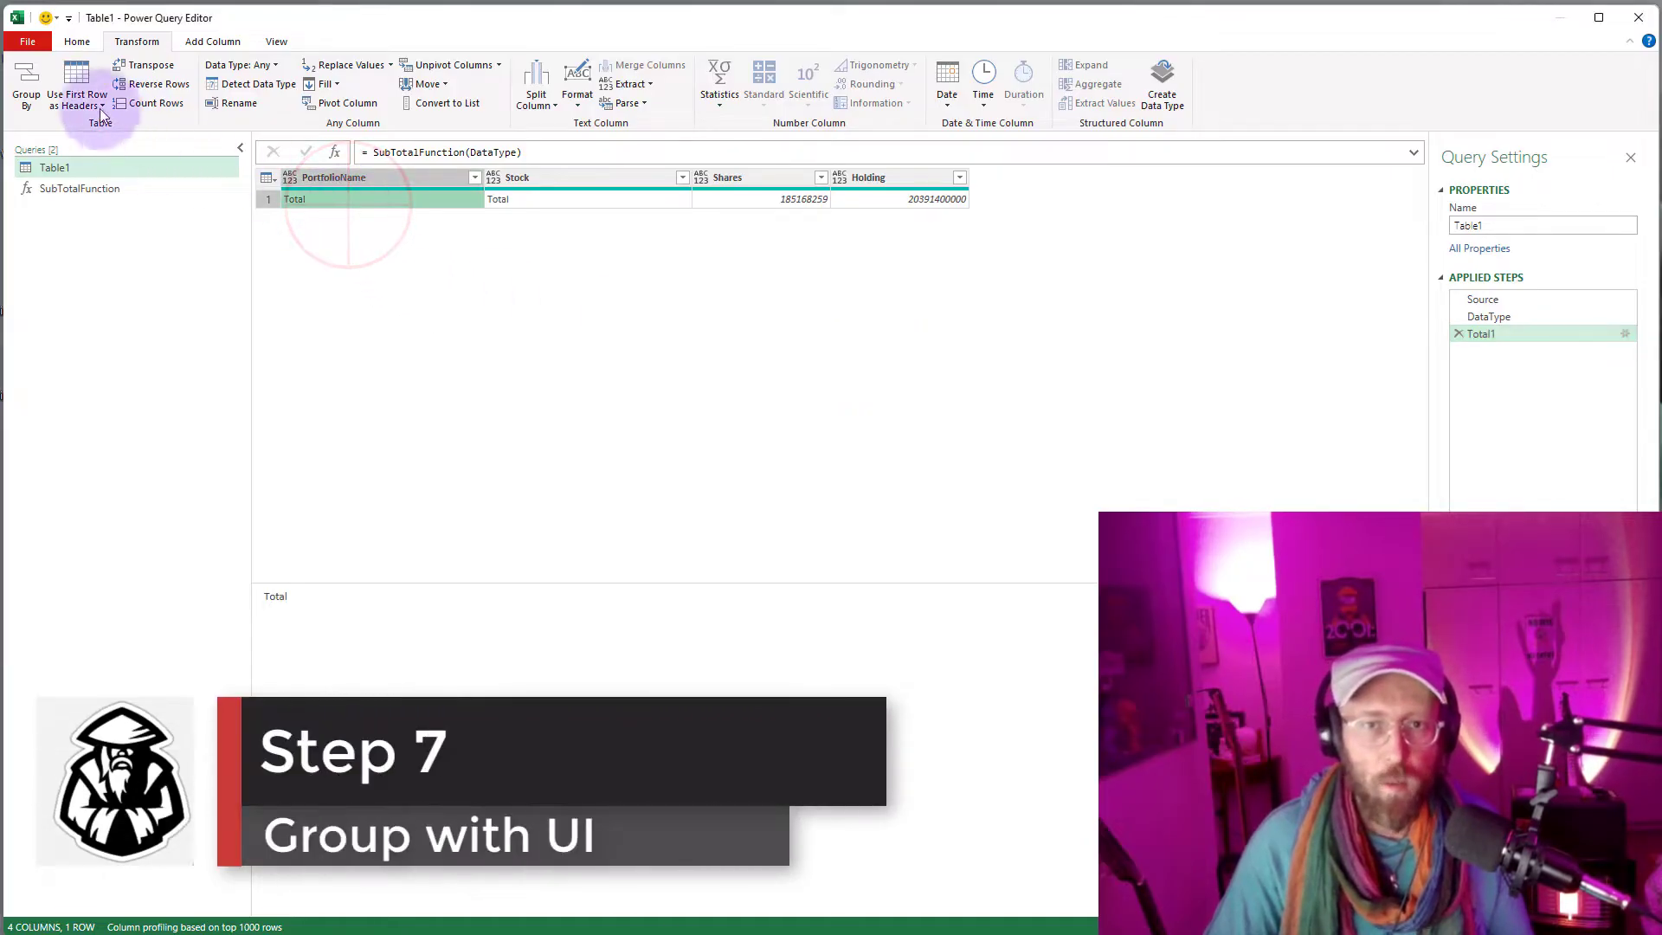
{"action": "left_click", "coordinate": [23, 93]}
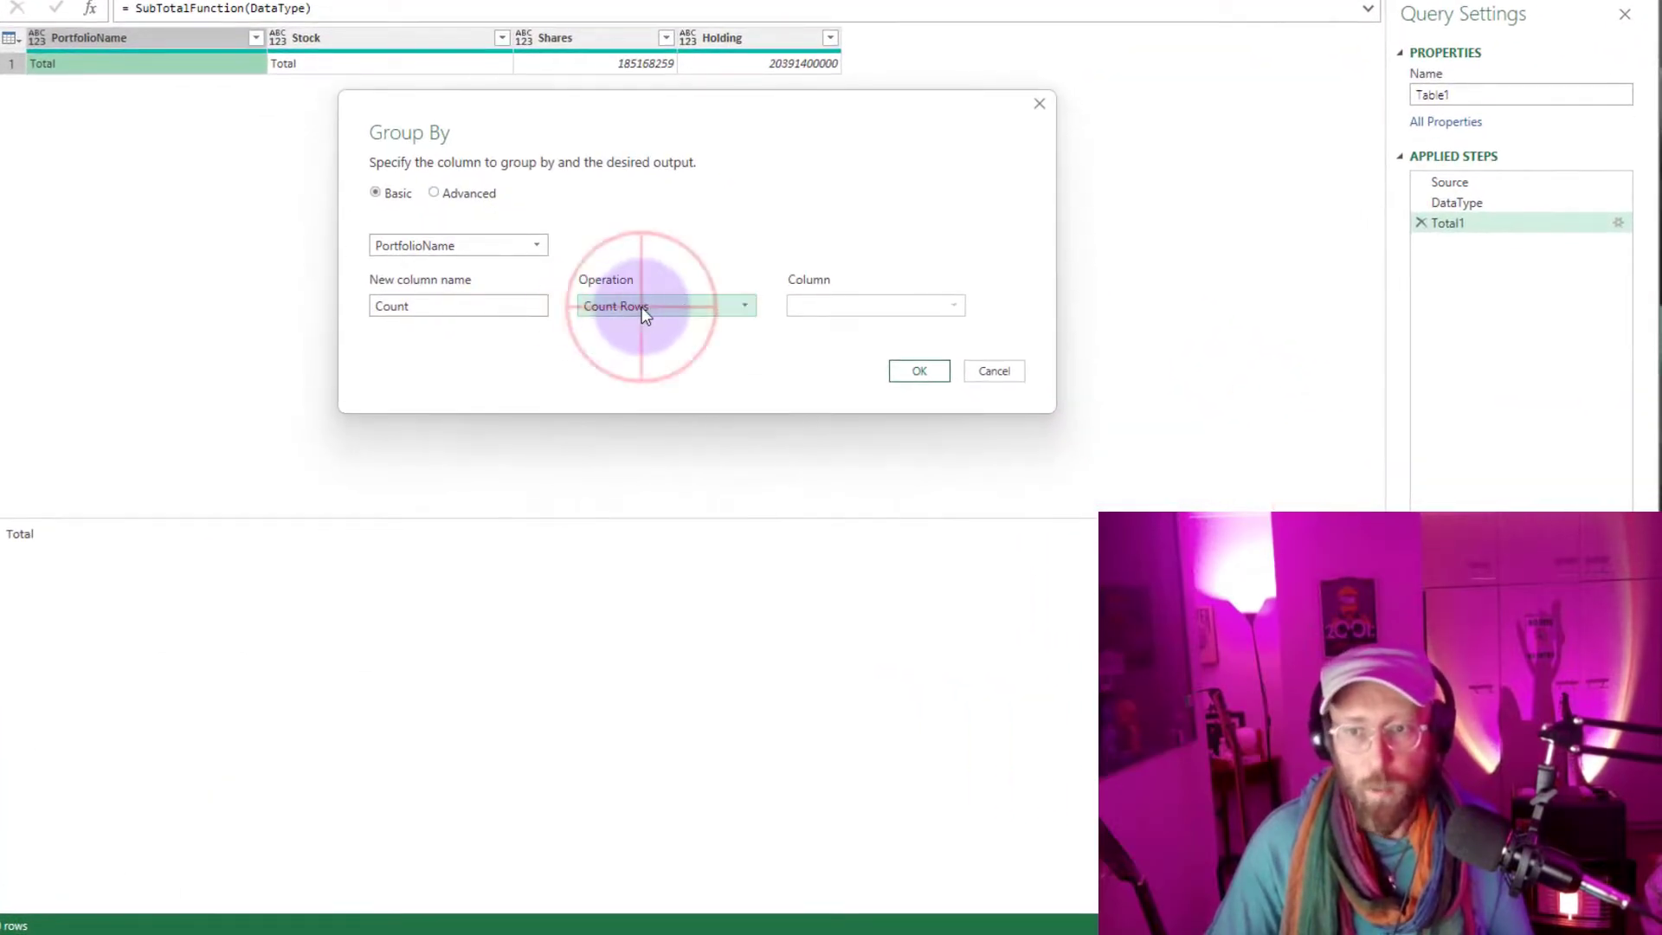
{"action": "left_click", "coordinate": [642, 306]}
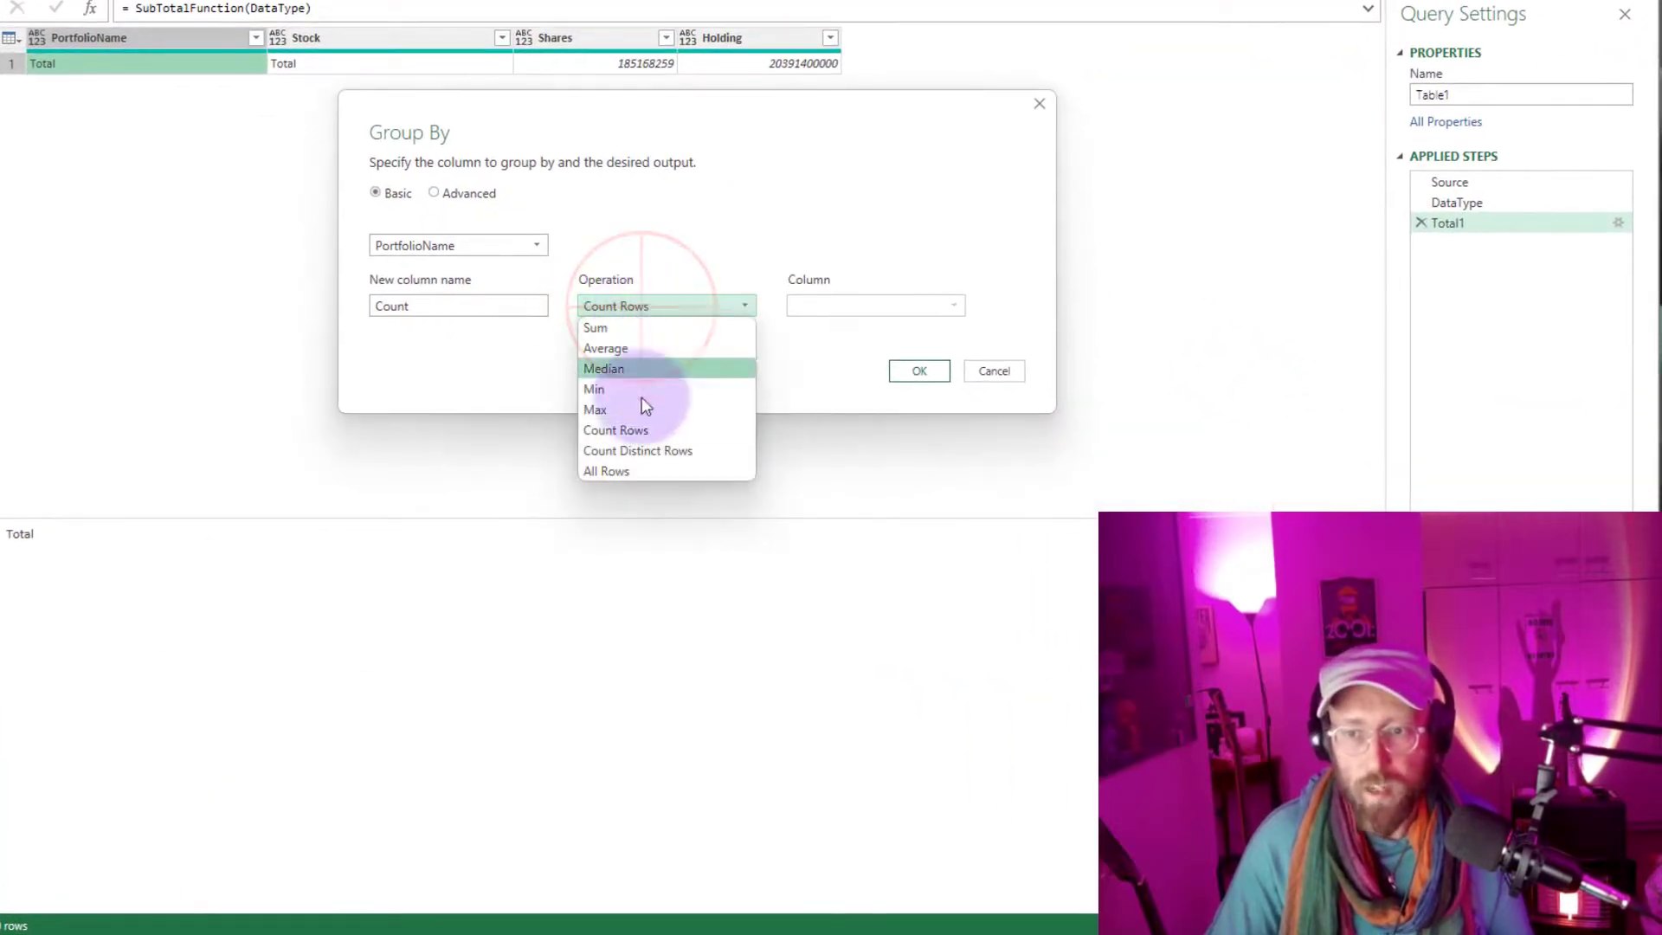
{"action": "left_click", "coordinate": [639, 470]}
{"action": "left_click", "coordinate": [970, 403]}
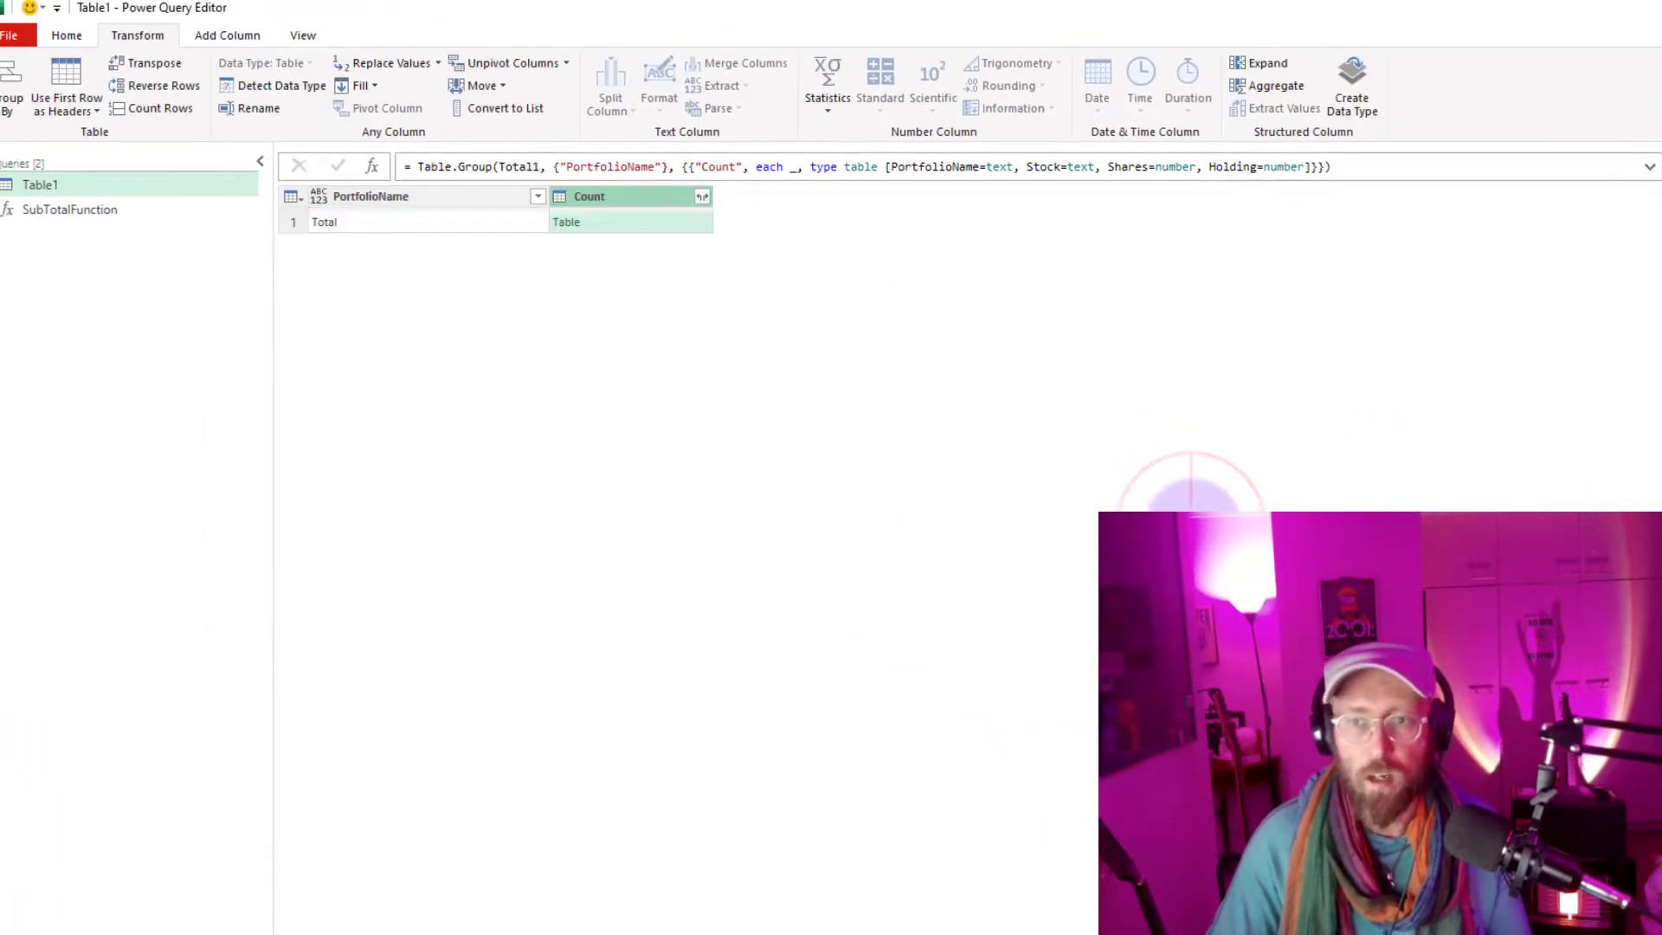
{"action": "left_click", "coordinate": [393, 96]}
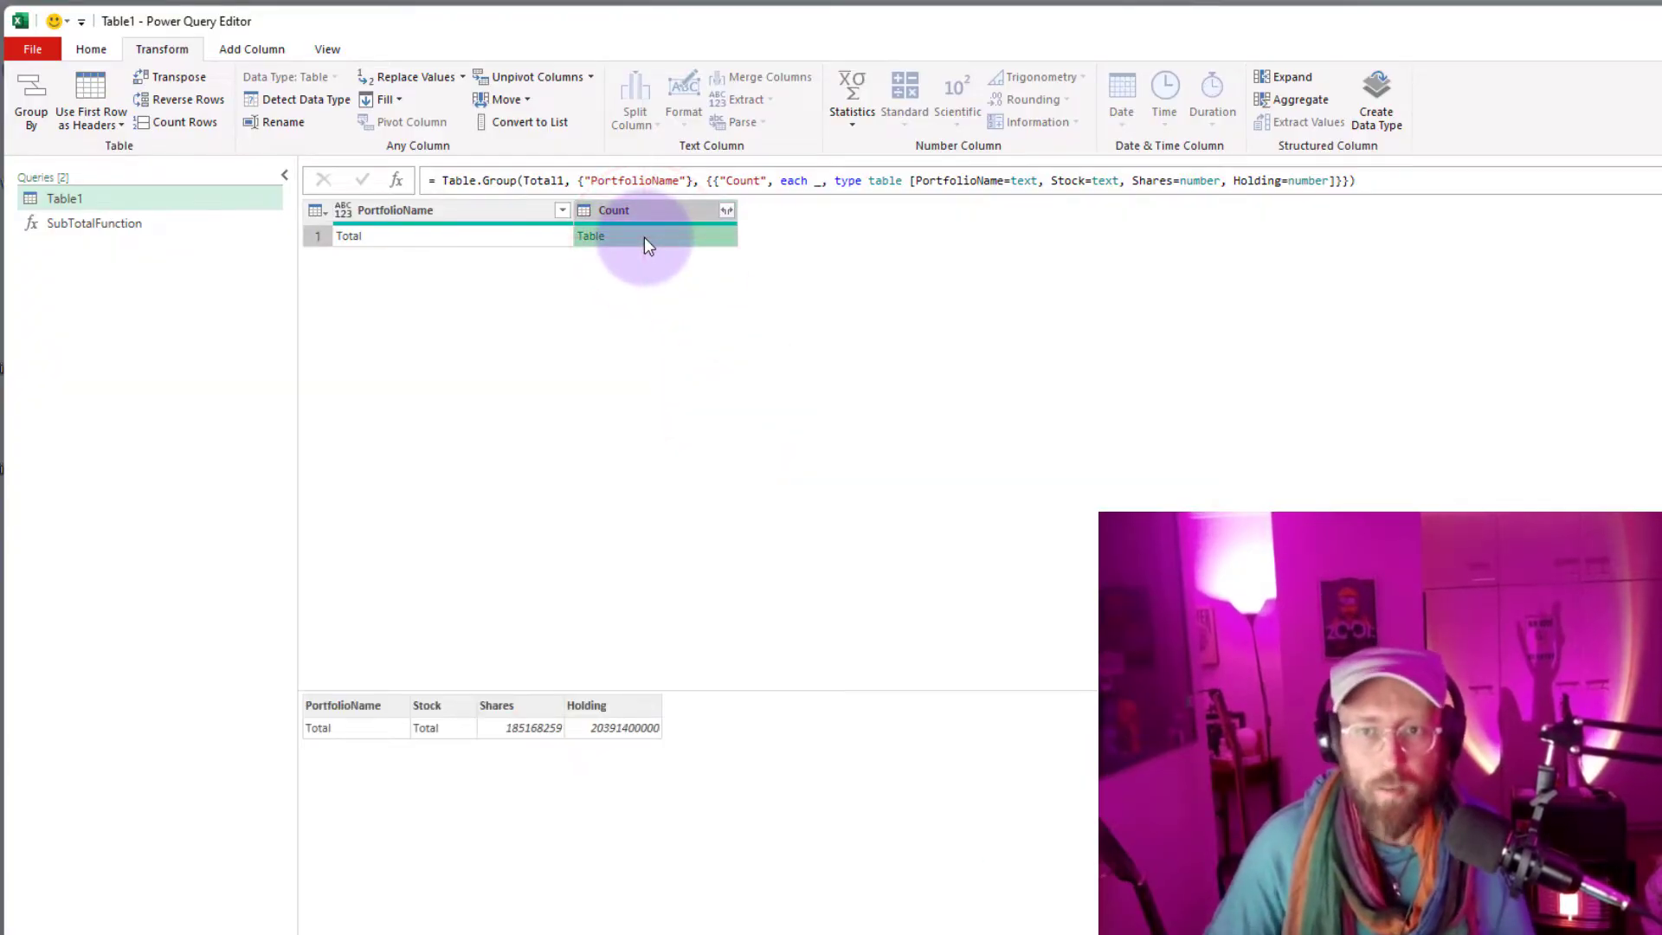
Step: Replace Total1 with DataType as the source table in the Table.Group formula
{"action": "double_click", "coordinate": [539, 180]}
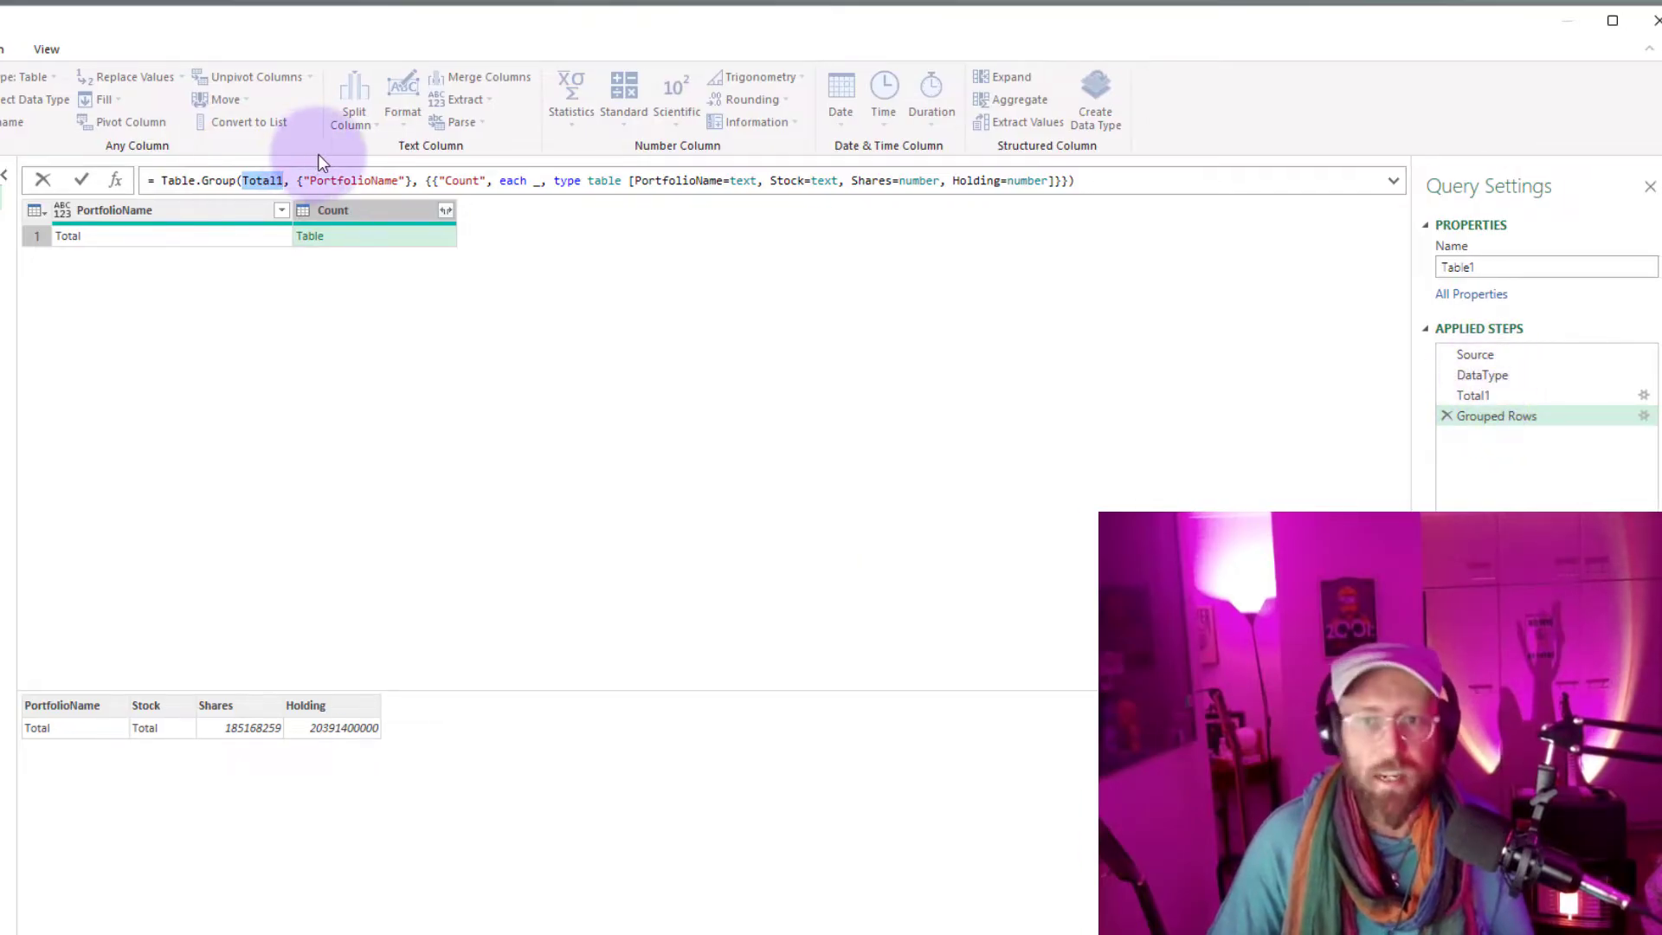
{"action": "type", "text": "DataType"}
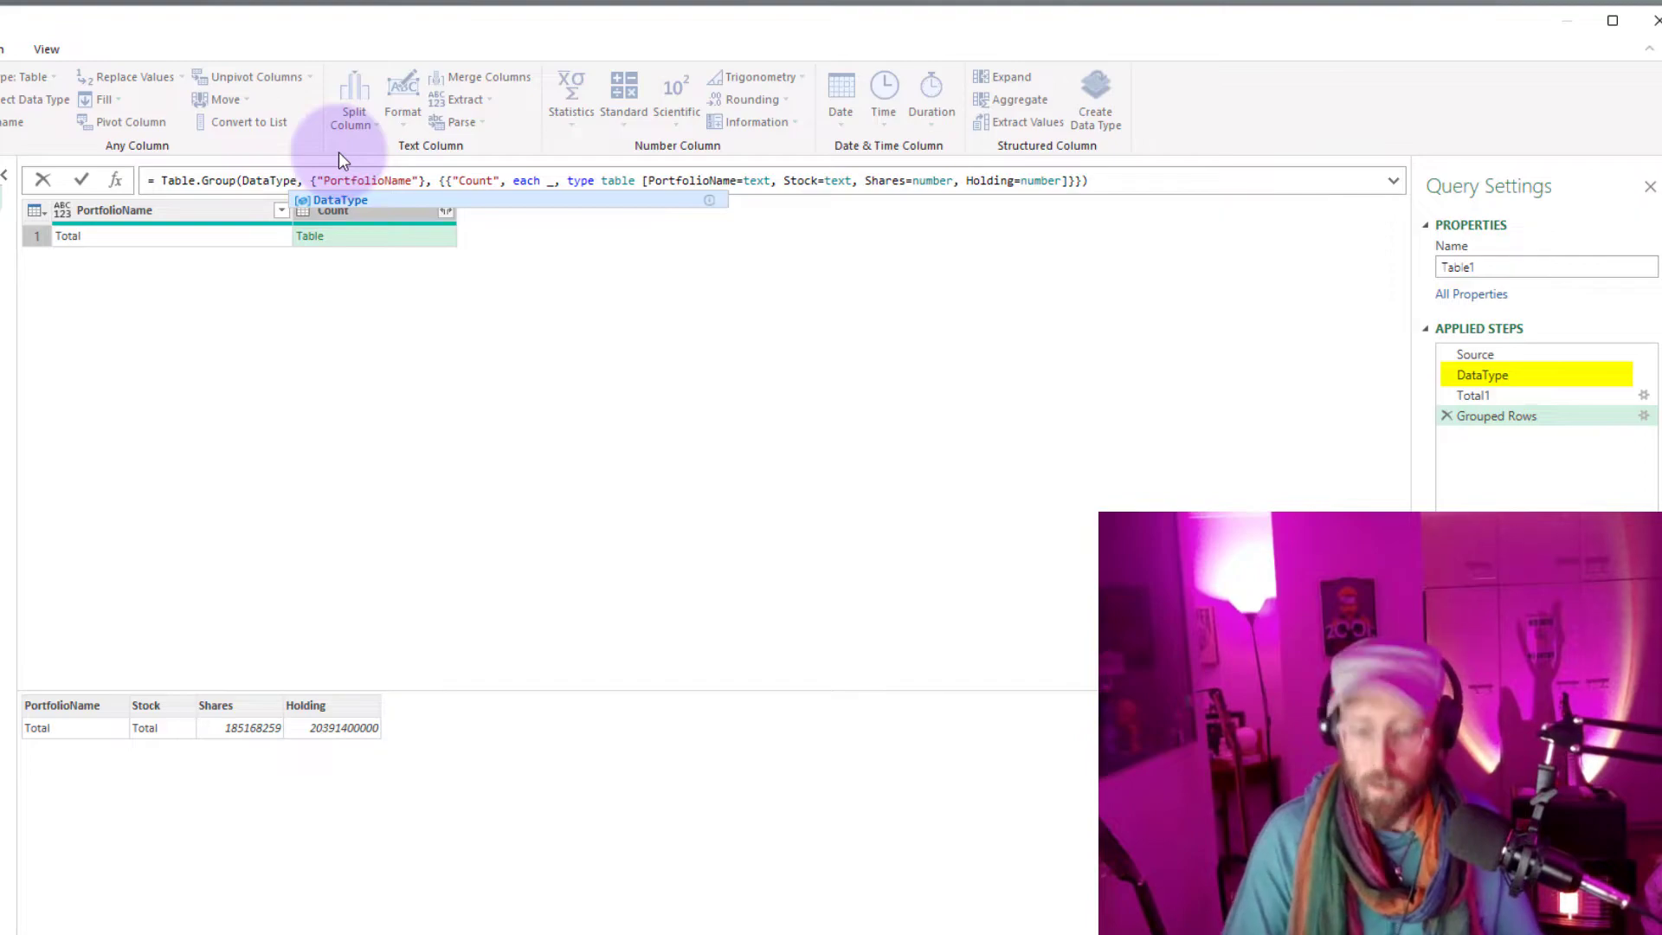
{"action": "key", "text": "Return"}
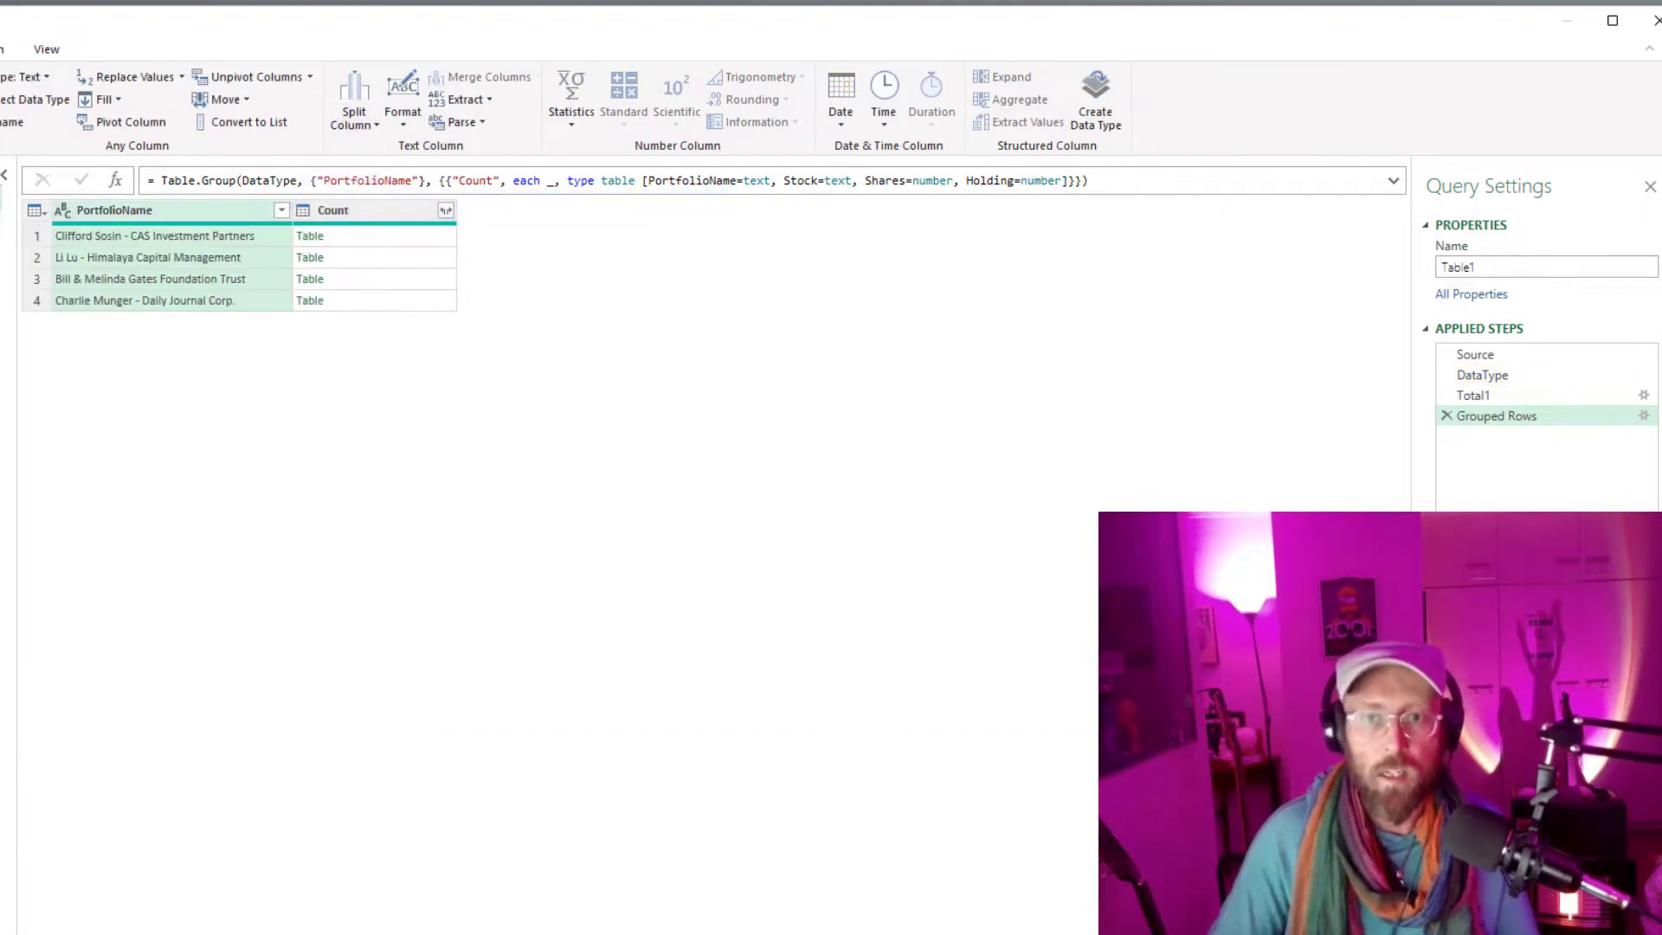
Step: Examine the grouped portfolio names and preview the nested tables in the Count column for the different portfolios
{"action": "left_click", "coordinate": [137, 234]}
{"action": "left_click", "coordinate": [148, 256]}
{"action": "left_click", "coordinate": [155, 278]}
{"action": "left_click", "coordinate": [159, 300]}
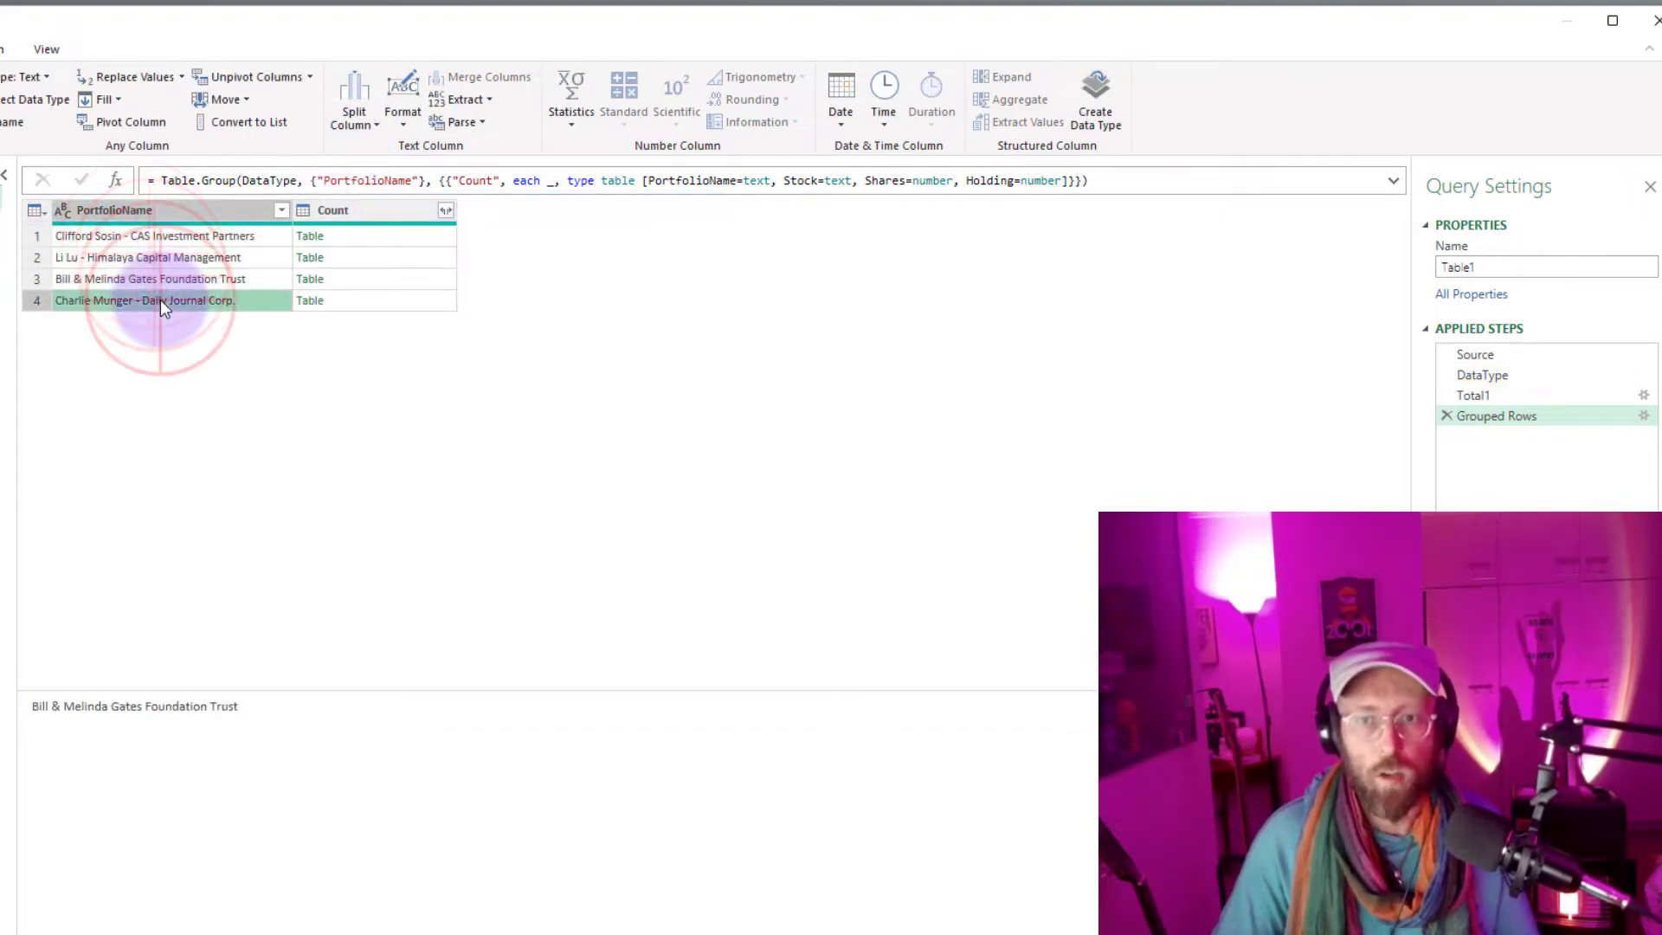
{"action": "left_click", "coordinate": [377, 237]}
{"action": "left_click", "coordinate": [381, 257]}
{"action": "left_click", "coordinate": [381, 278]}
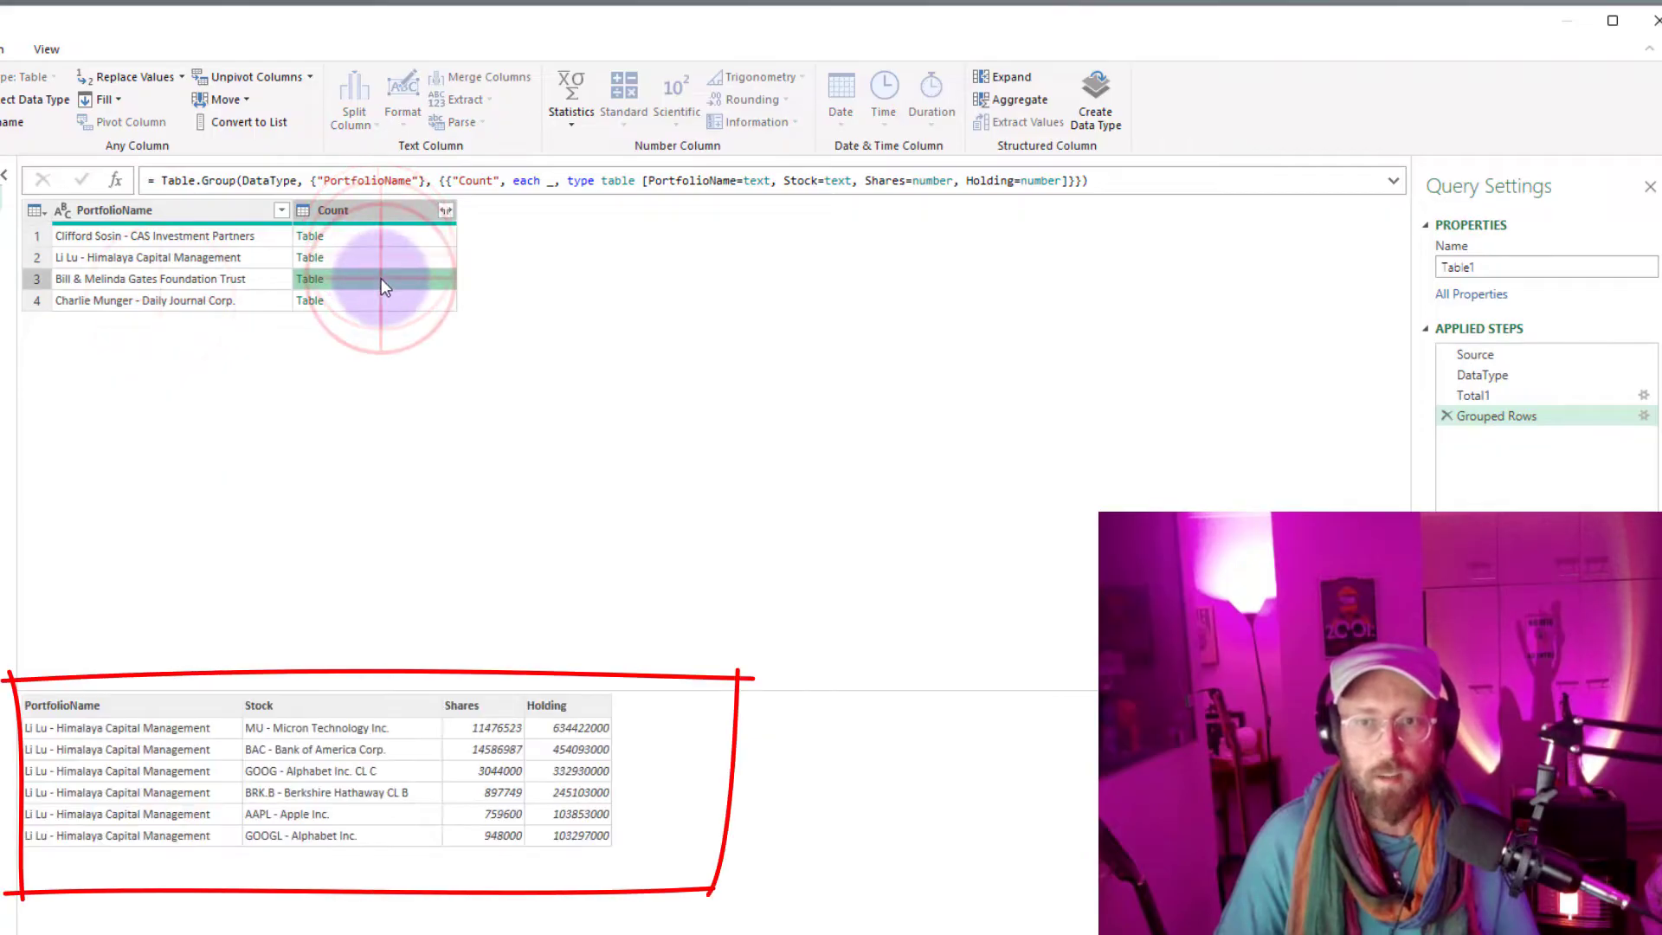
{"action": "left_click", "coordinate": [378, 298]}
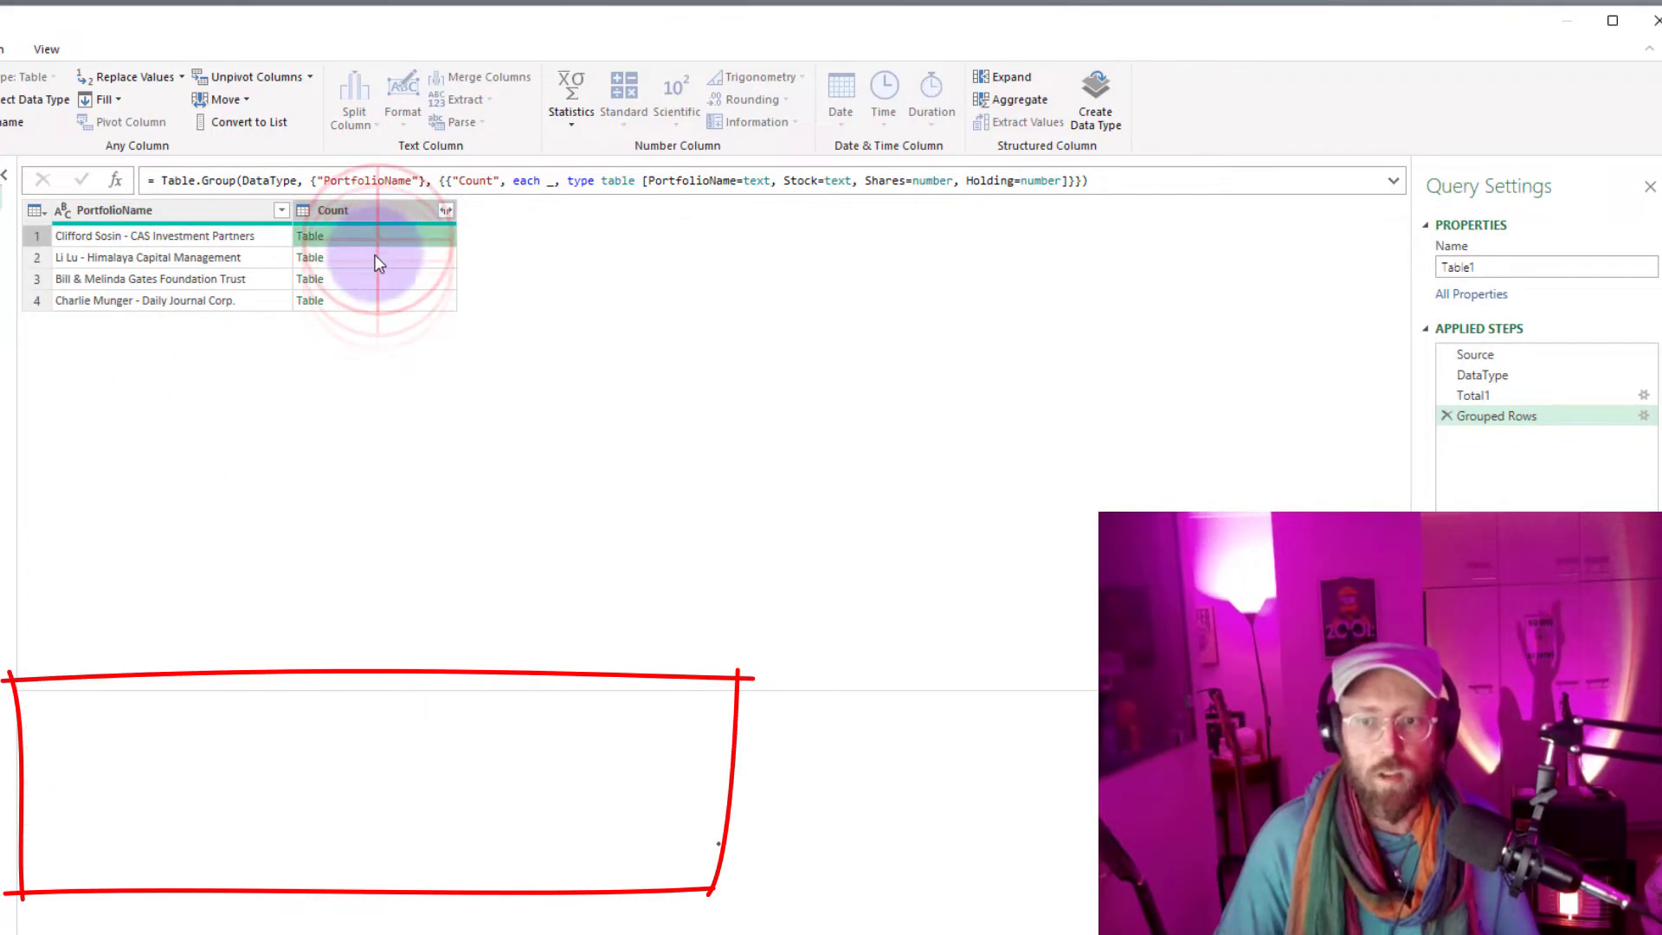
{"action": "left_click", "coordinate": [375, 277]}
{"action": "left_click", "coordinate": [376, 299]}
{"action": "left_click", "coordinate": [374, 277]}
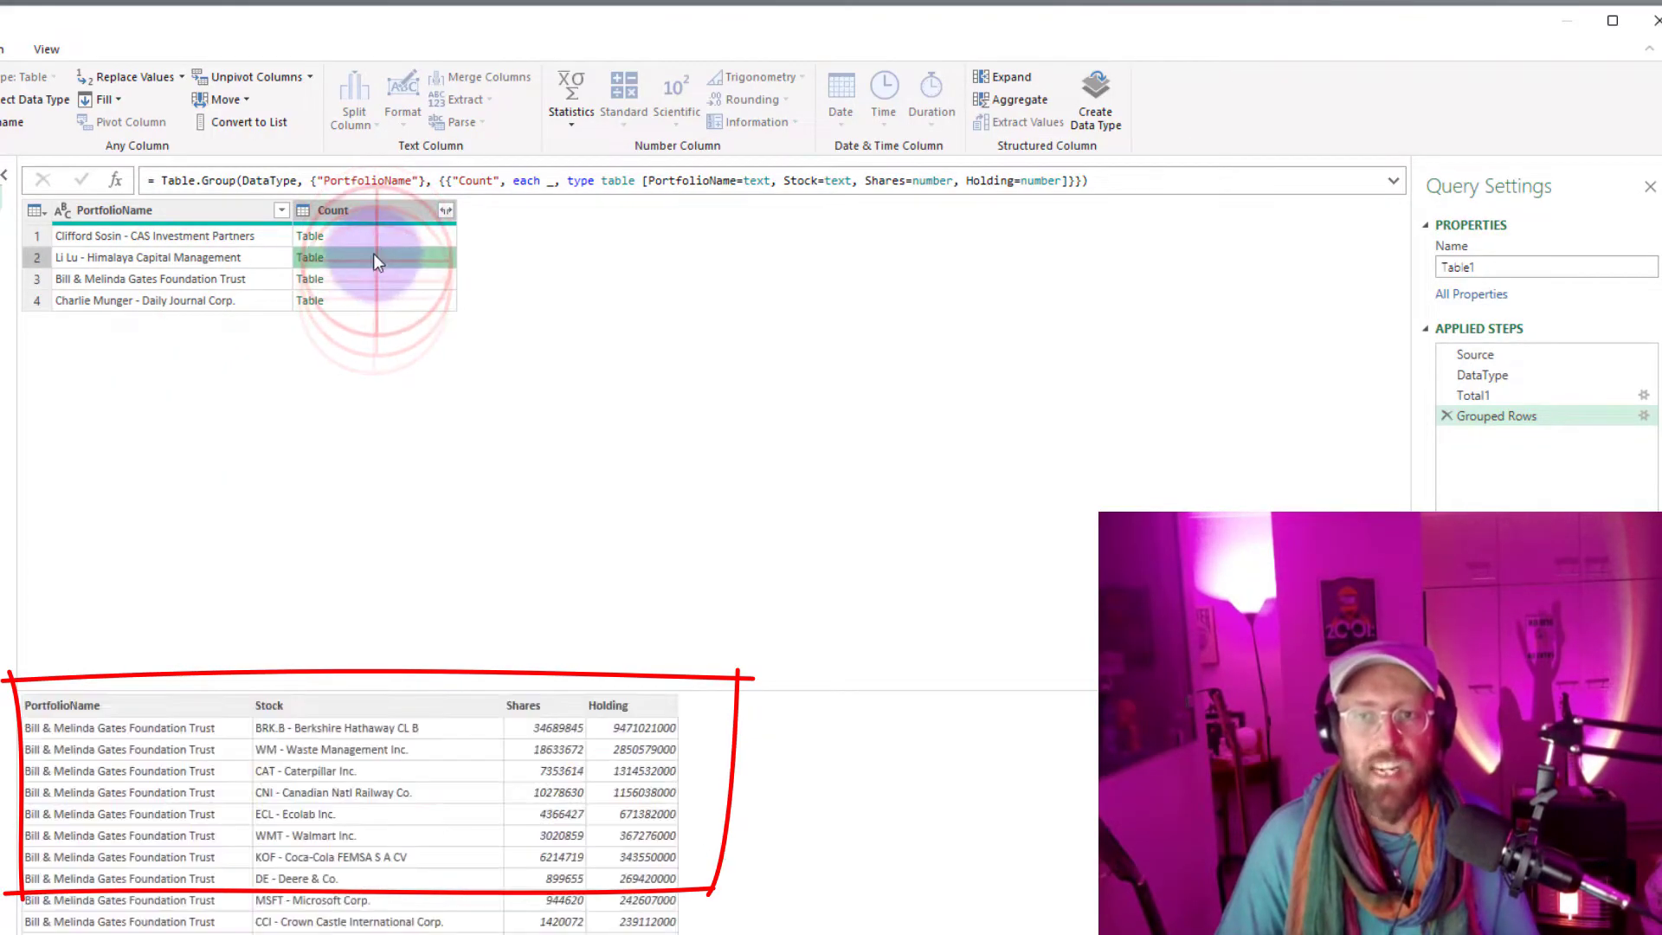
{"action": "left_click", "coordinate": [370, 236]}
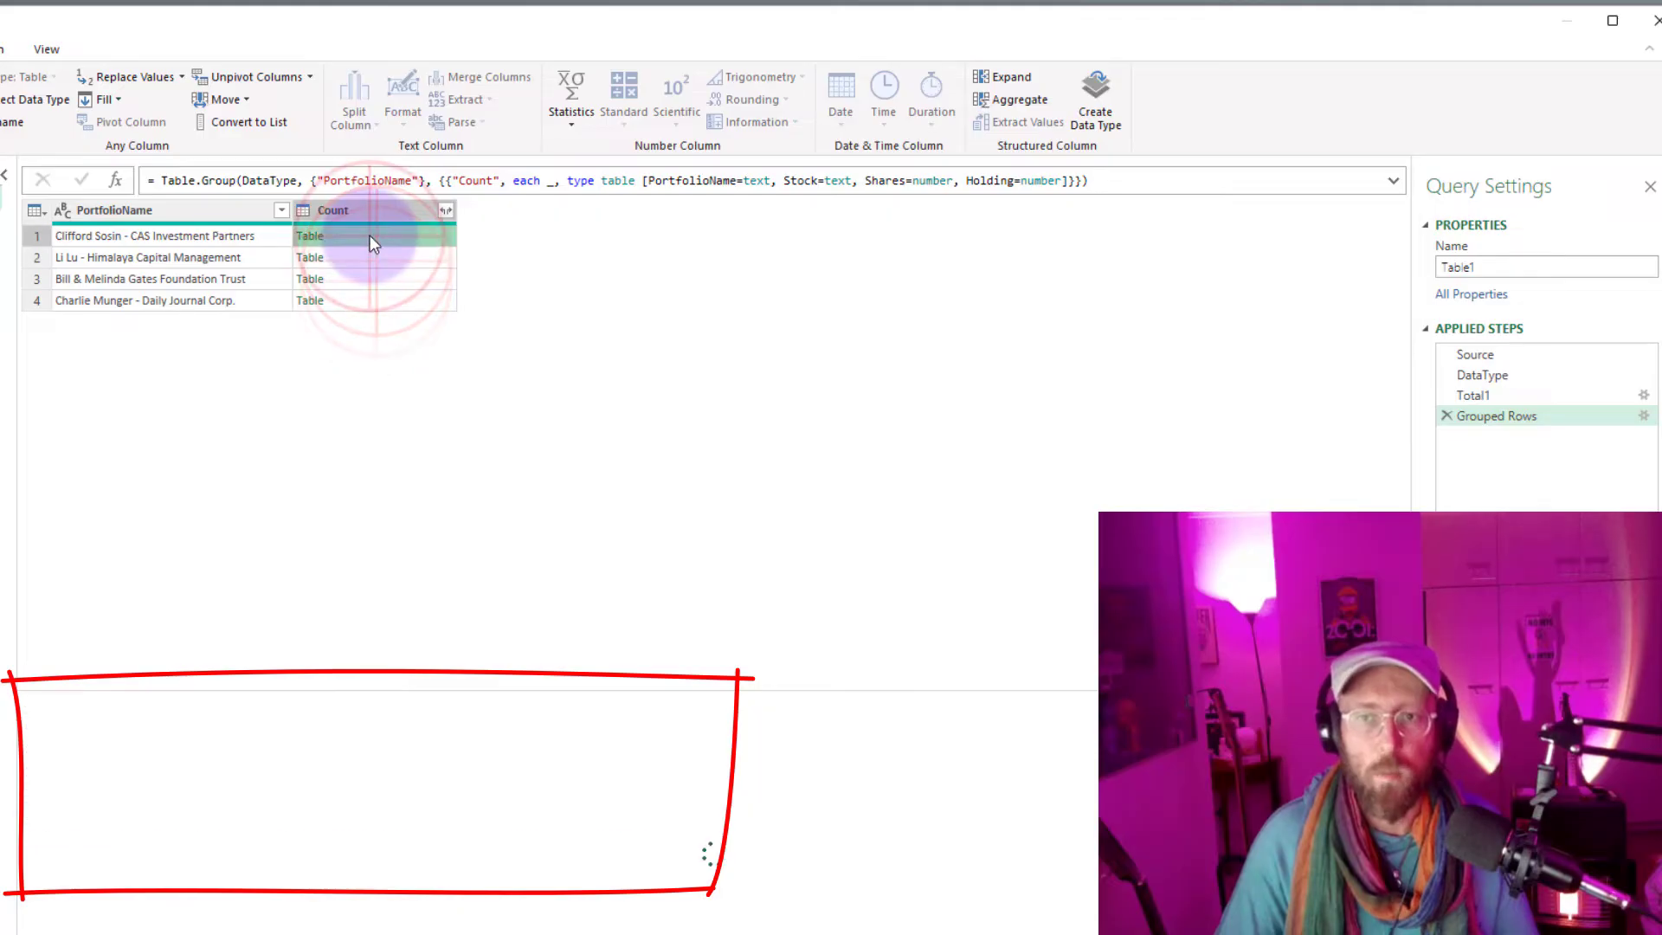
Step: Apply the subtotal function to each group by changing the Grouped Rows aggregation to each SubTotalFunction(_)
{"action": "left_click", "coordinate": [548, 184]}
{"action": "type", "text": "Subt"}
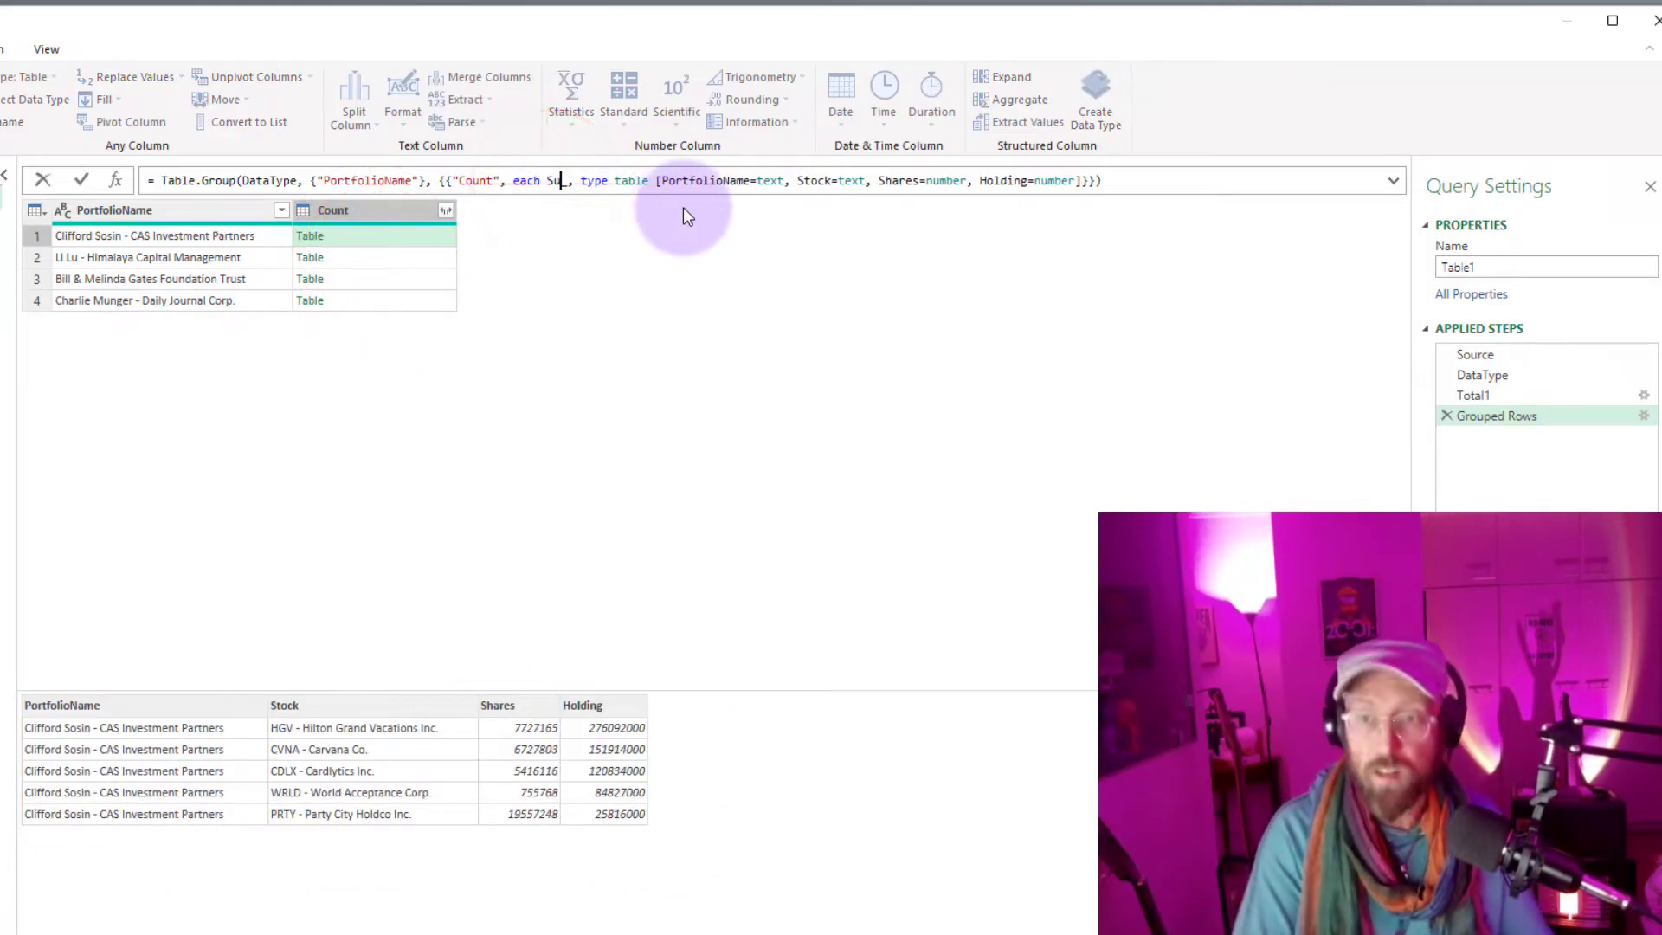
{"action": "key", "text": "BackSpace"}
{"action": "key", "text": "BackSpace"}
{"action": "key", "text": "BackSpace"}
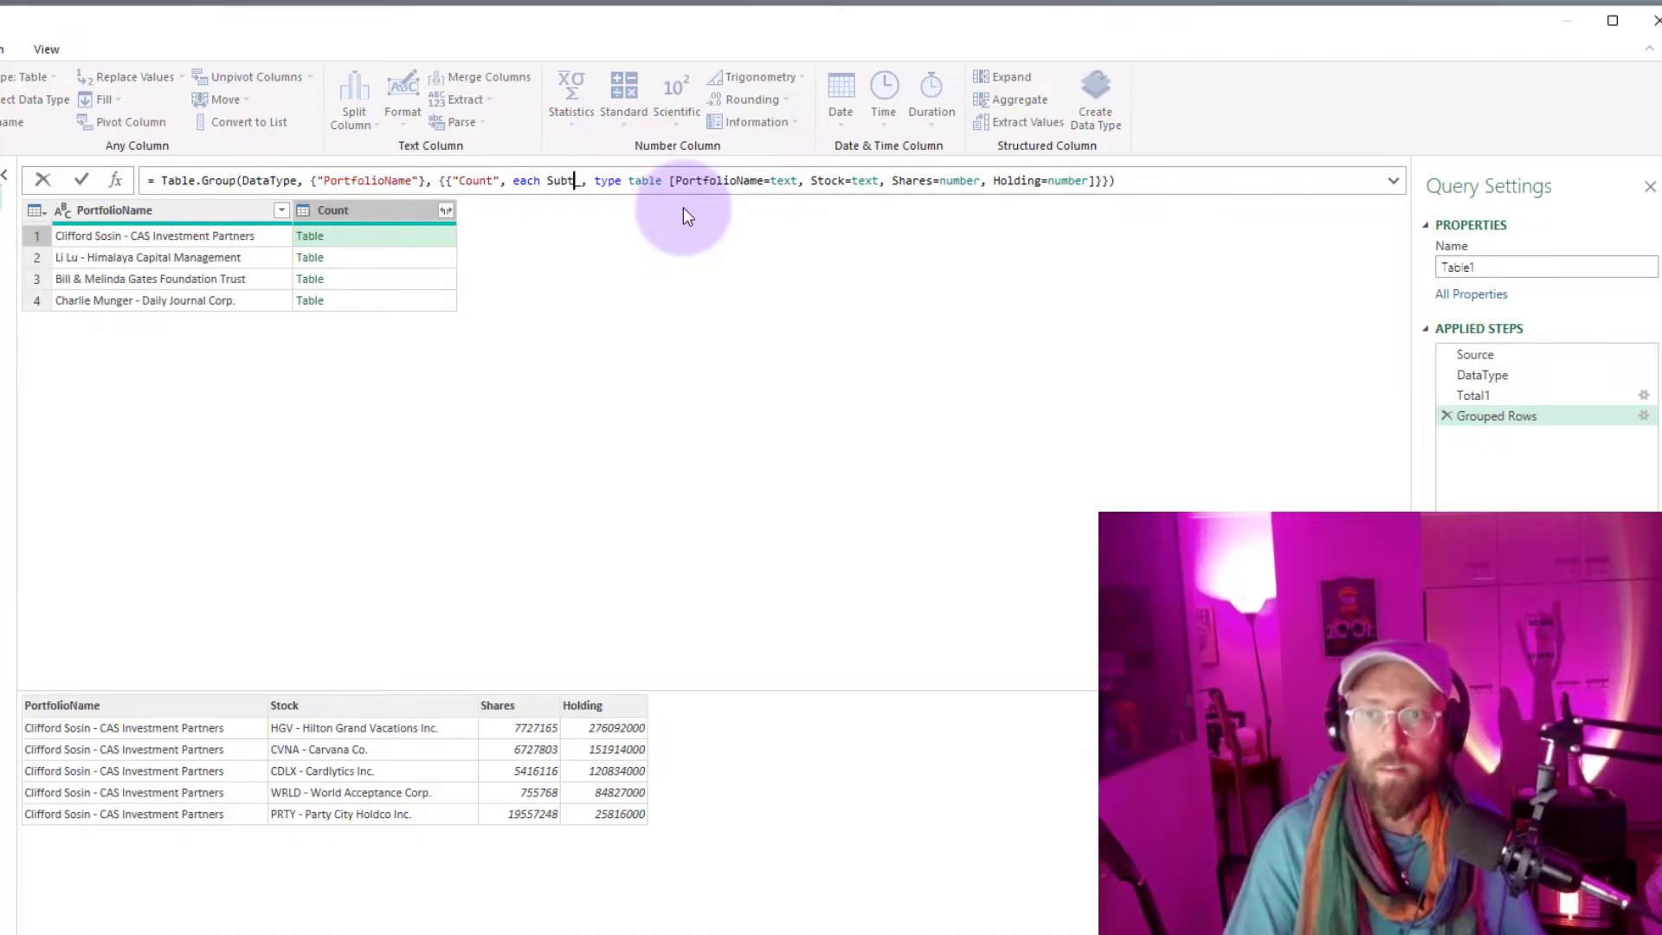
{"action": "type", "text": "u"}
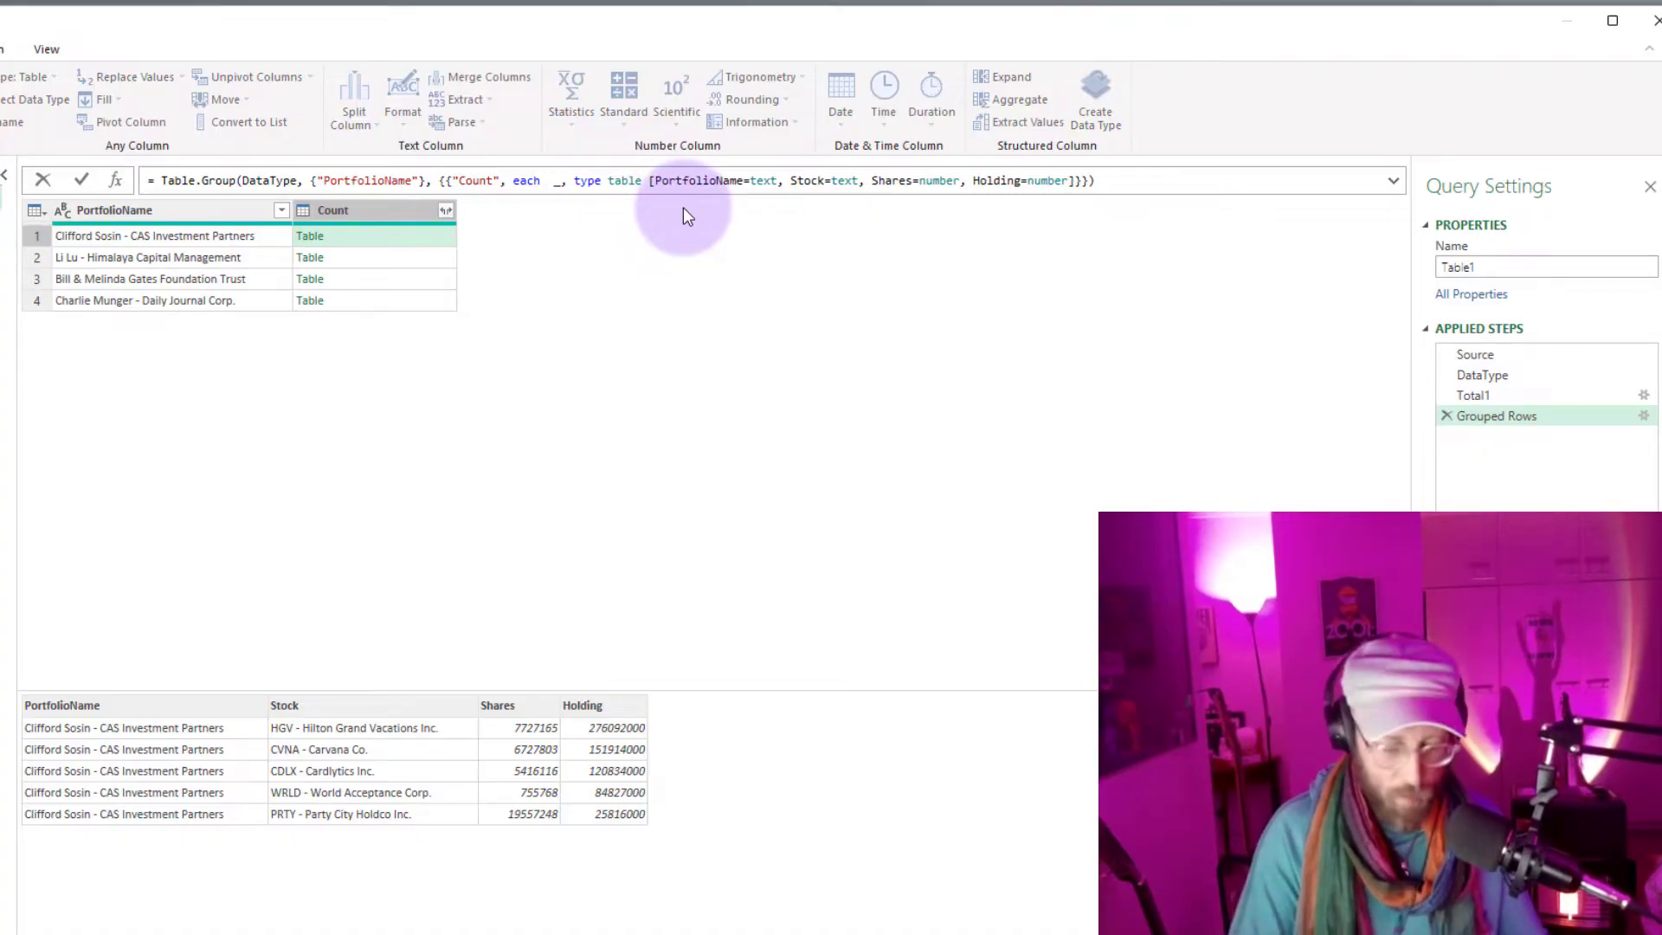
{"action": "key", "text": "Tab"}
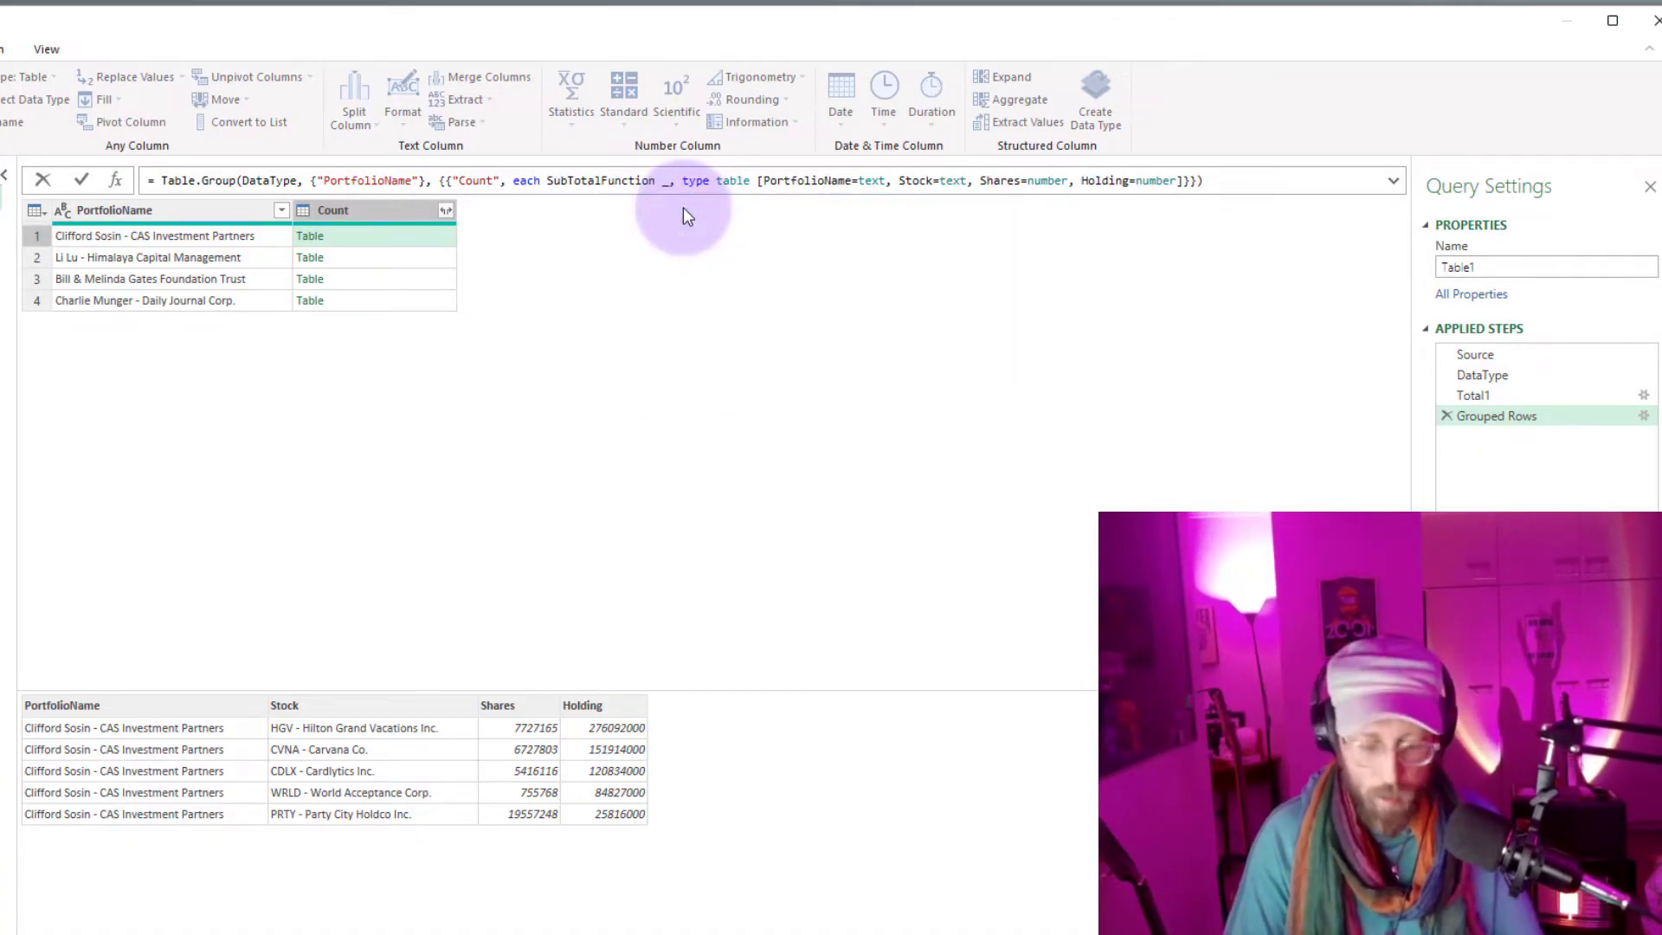
{"action": "type", "text": "("}
{"action": "key", "text": "Delete"}
{"action": "key", "text": "Delete"}
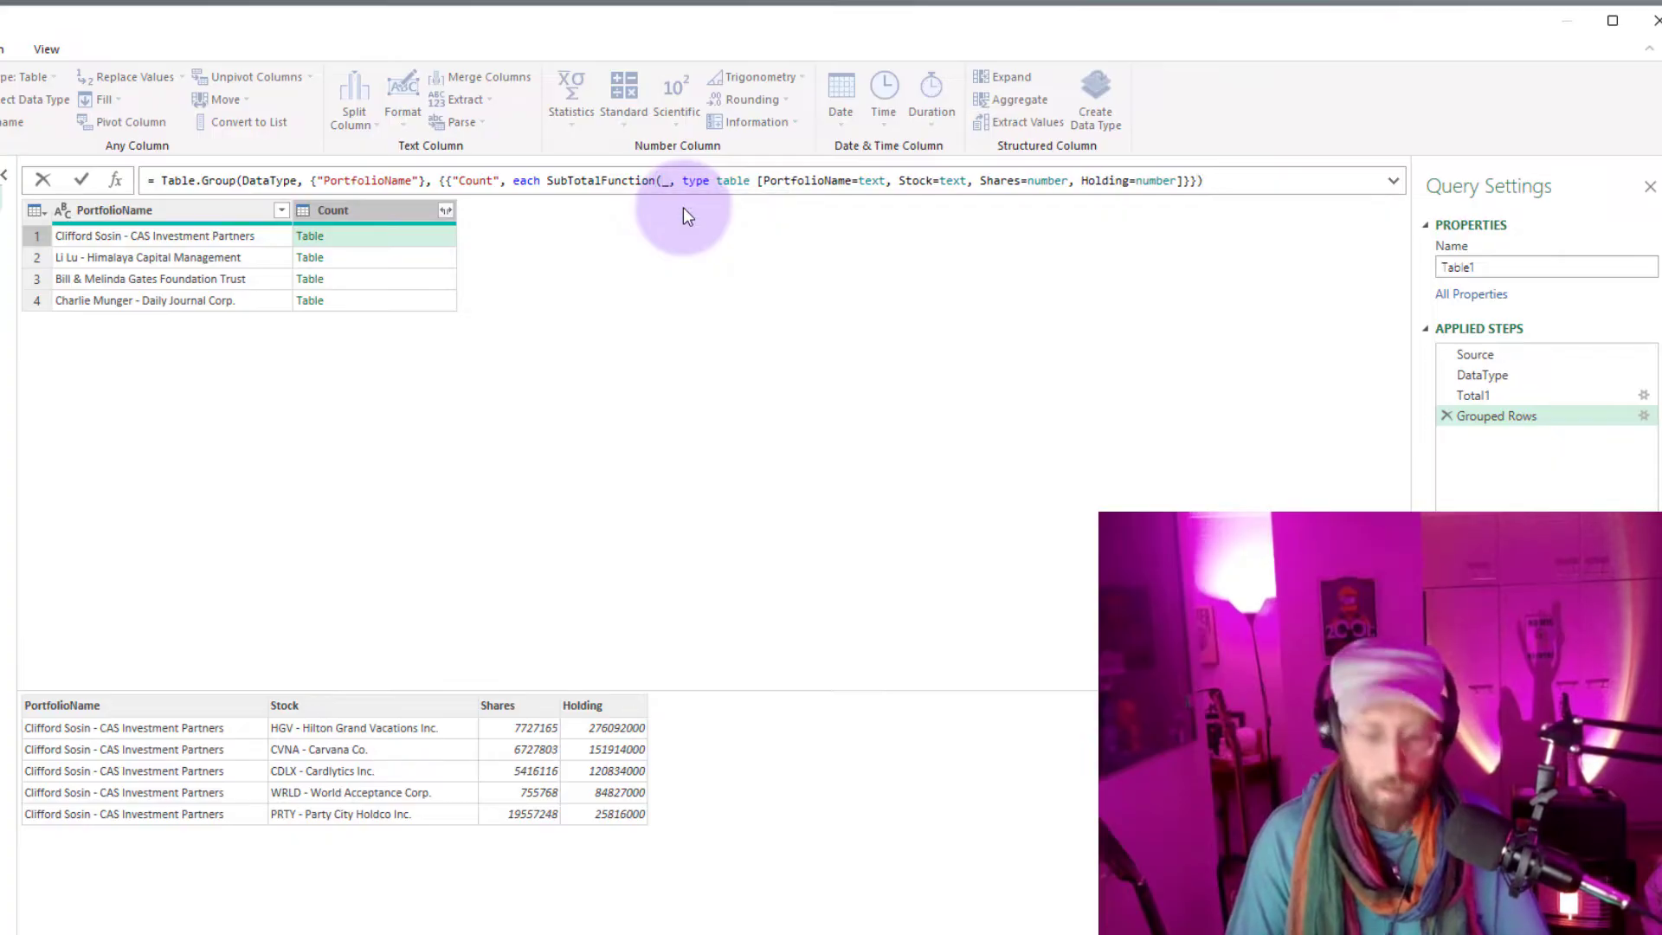
{"action": "type", "text": ")"}
{"action": "key", "text": "Return"}
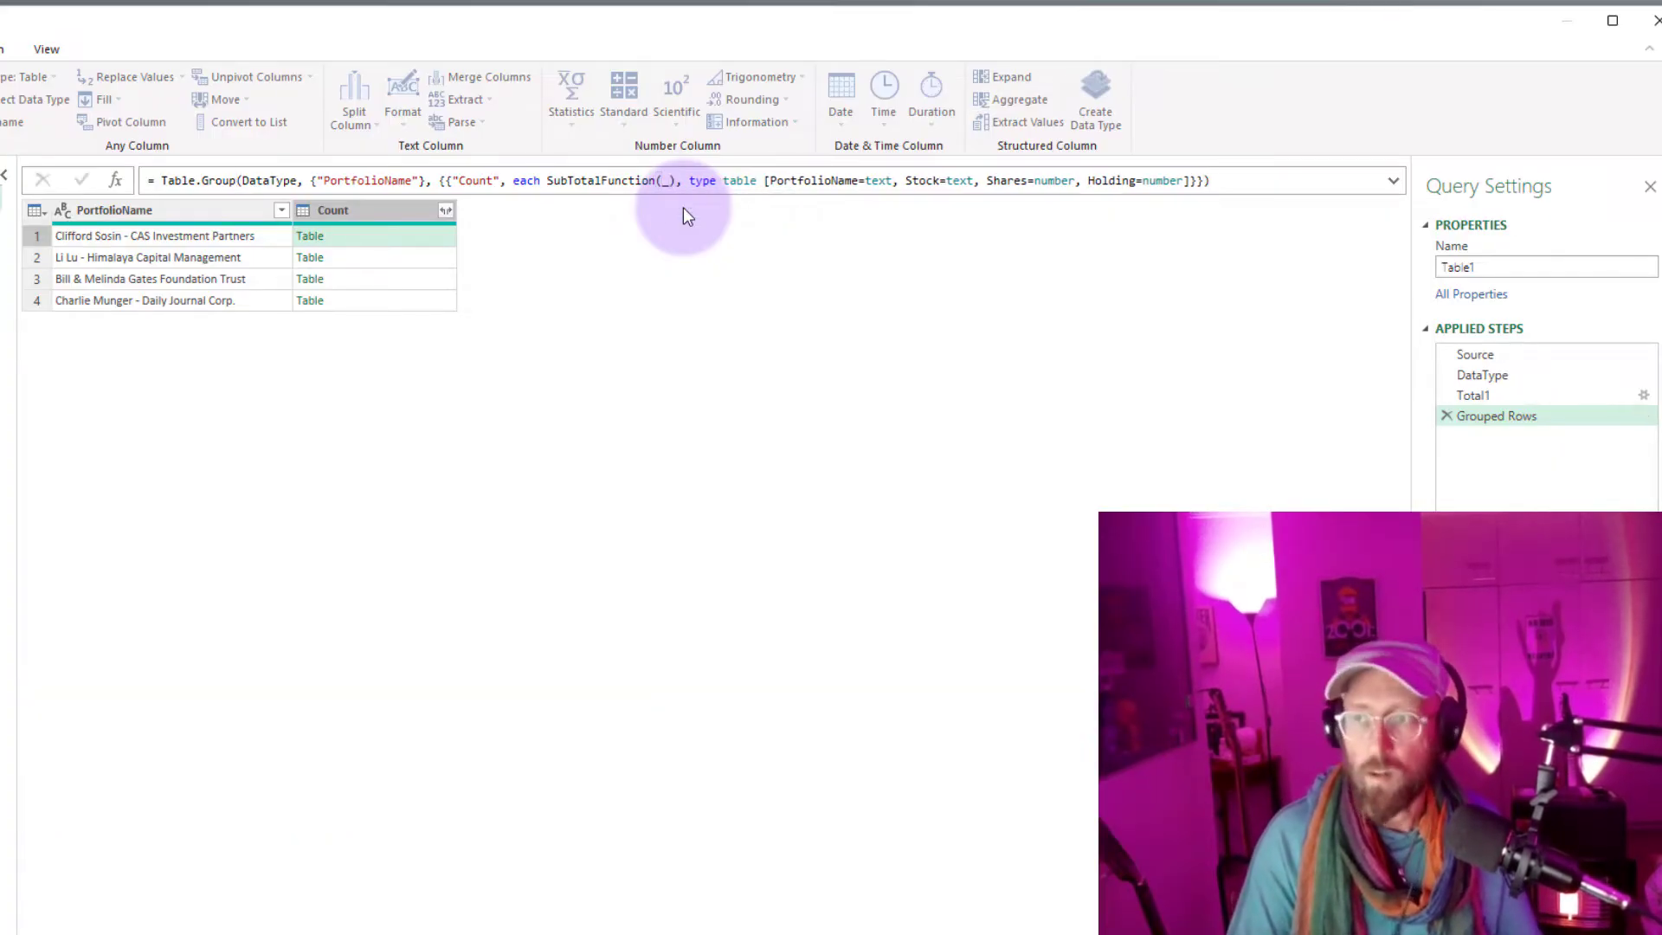
Step: Preview the nested subtotal tables in the Count column for all four portfolios
{"action": "left_click", "coordinate": [364, 239]}
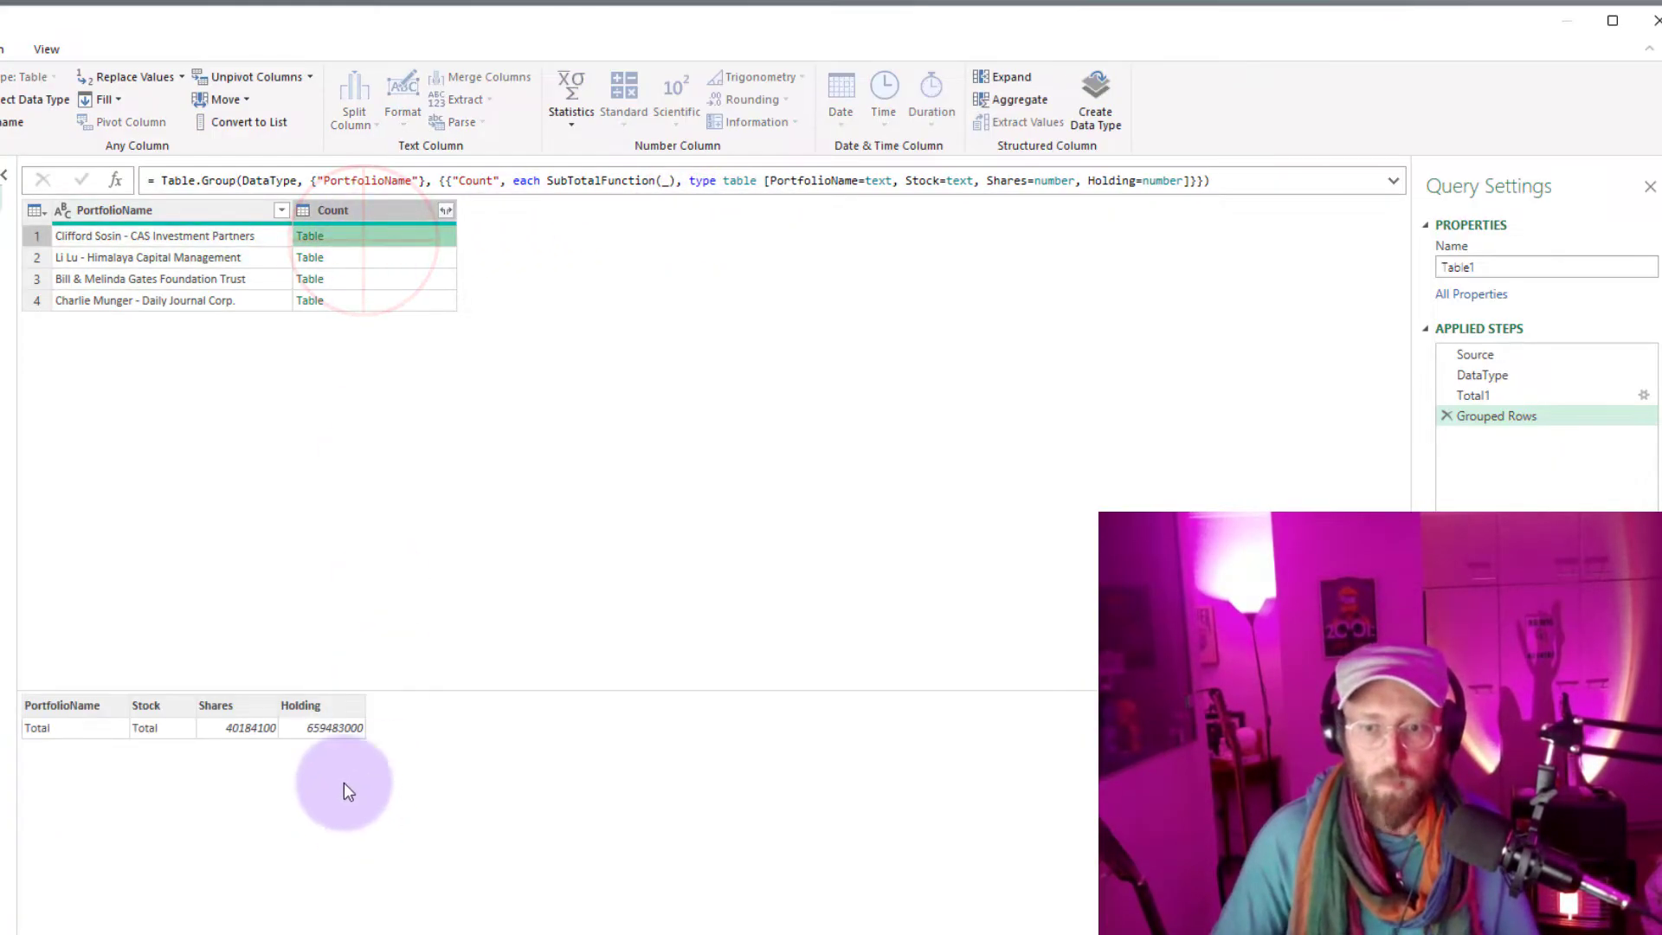
{"action": "left_click", "coordinate": [389, 257]}
{"action": "left_click", "coordinate": [403, 279]}
{"action": "left_click", "coordinate": [407, 302]}
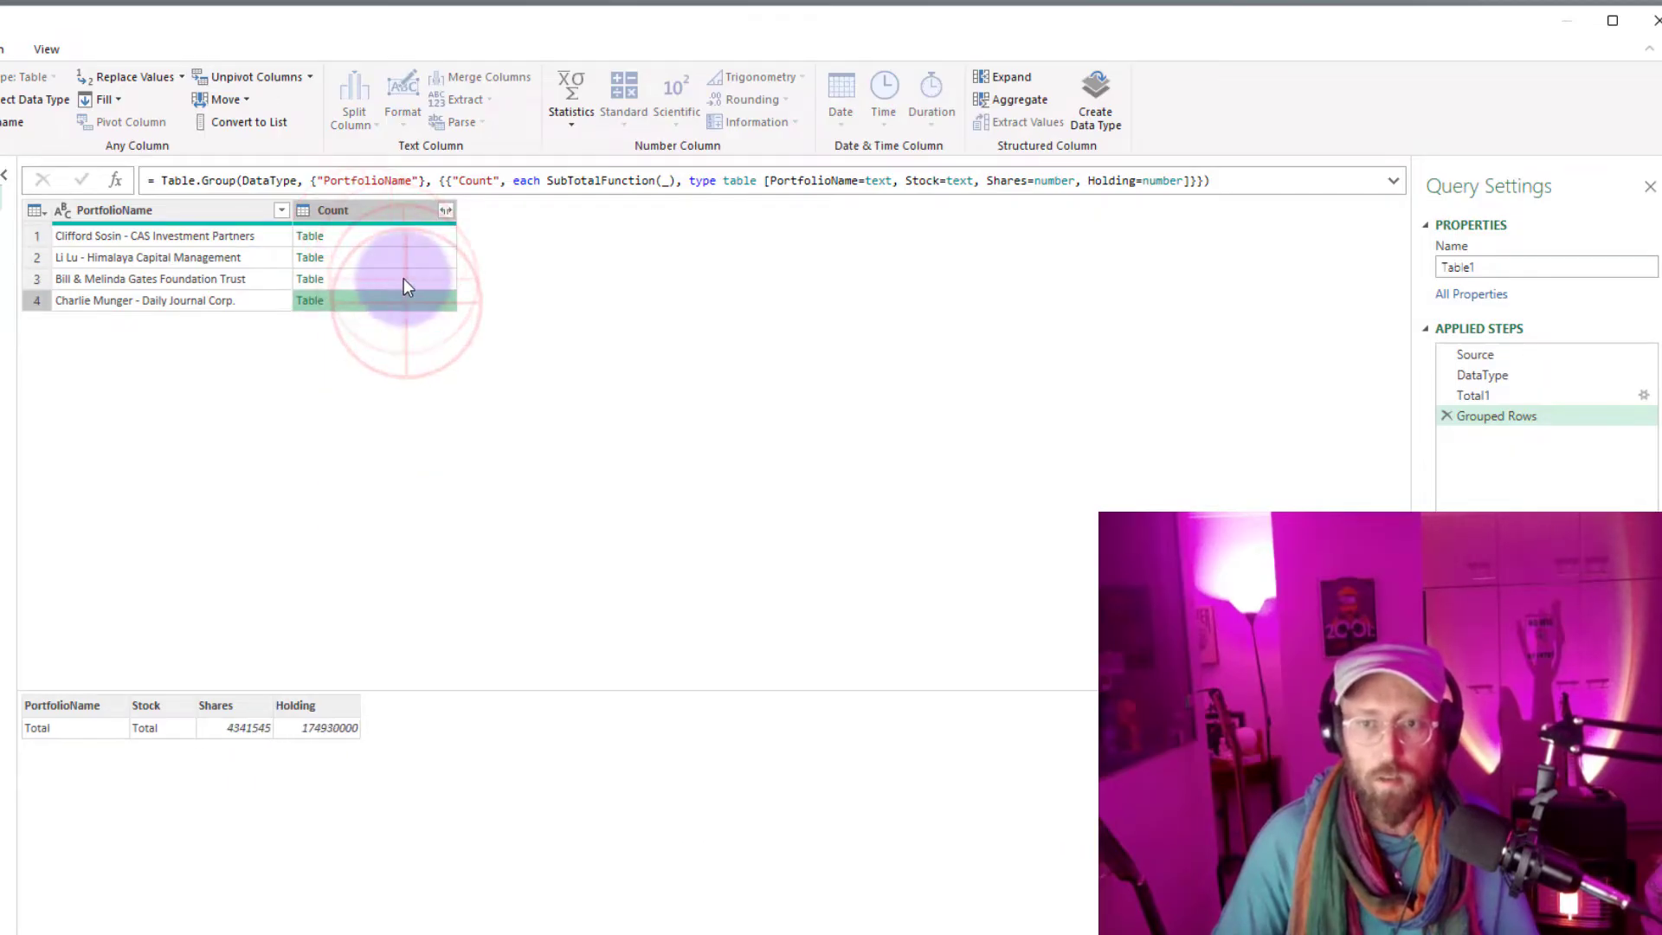
{"action": "left_click", "coordinate": [403, 278]}
{"action": "left_click", "coordinate": [400, 256]}
{"action": "left_click", "coordinate": [388, 239]}
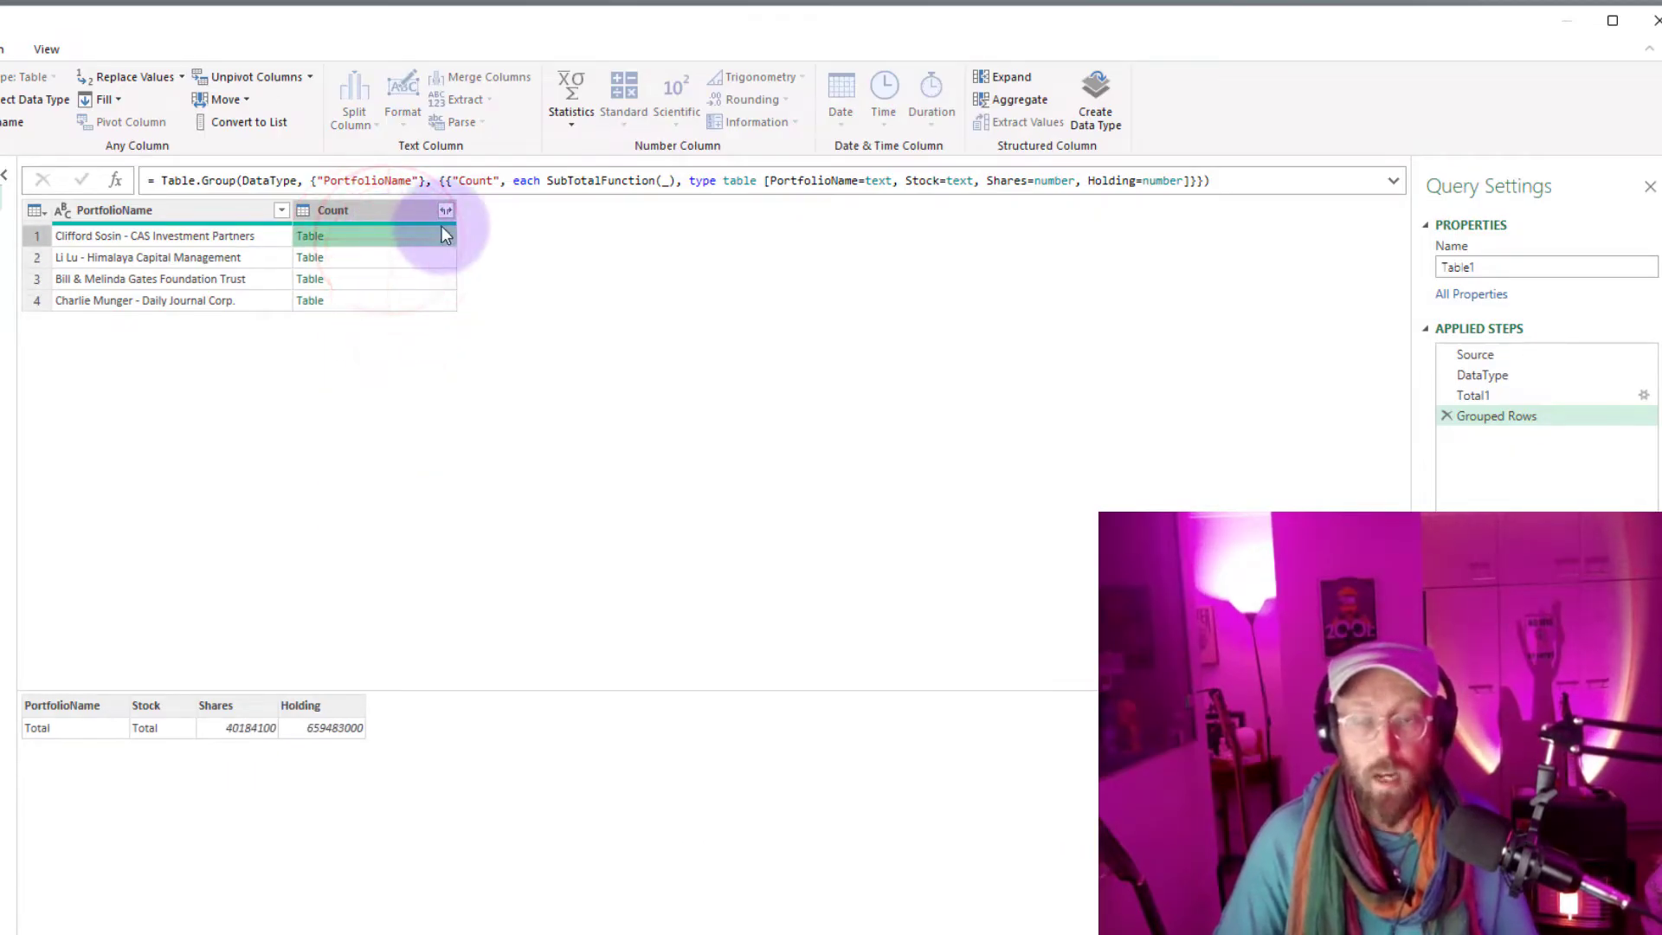
Step: Append the subtotal to each portfolio's rows by changing the aggregation to each _ & SubTotalFunction(_), and preview the first two nested tables
{"action": "left_click", "coordinate": [606, 180]}
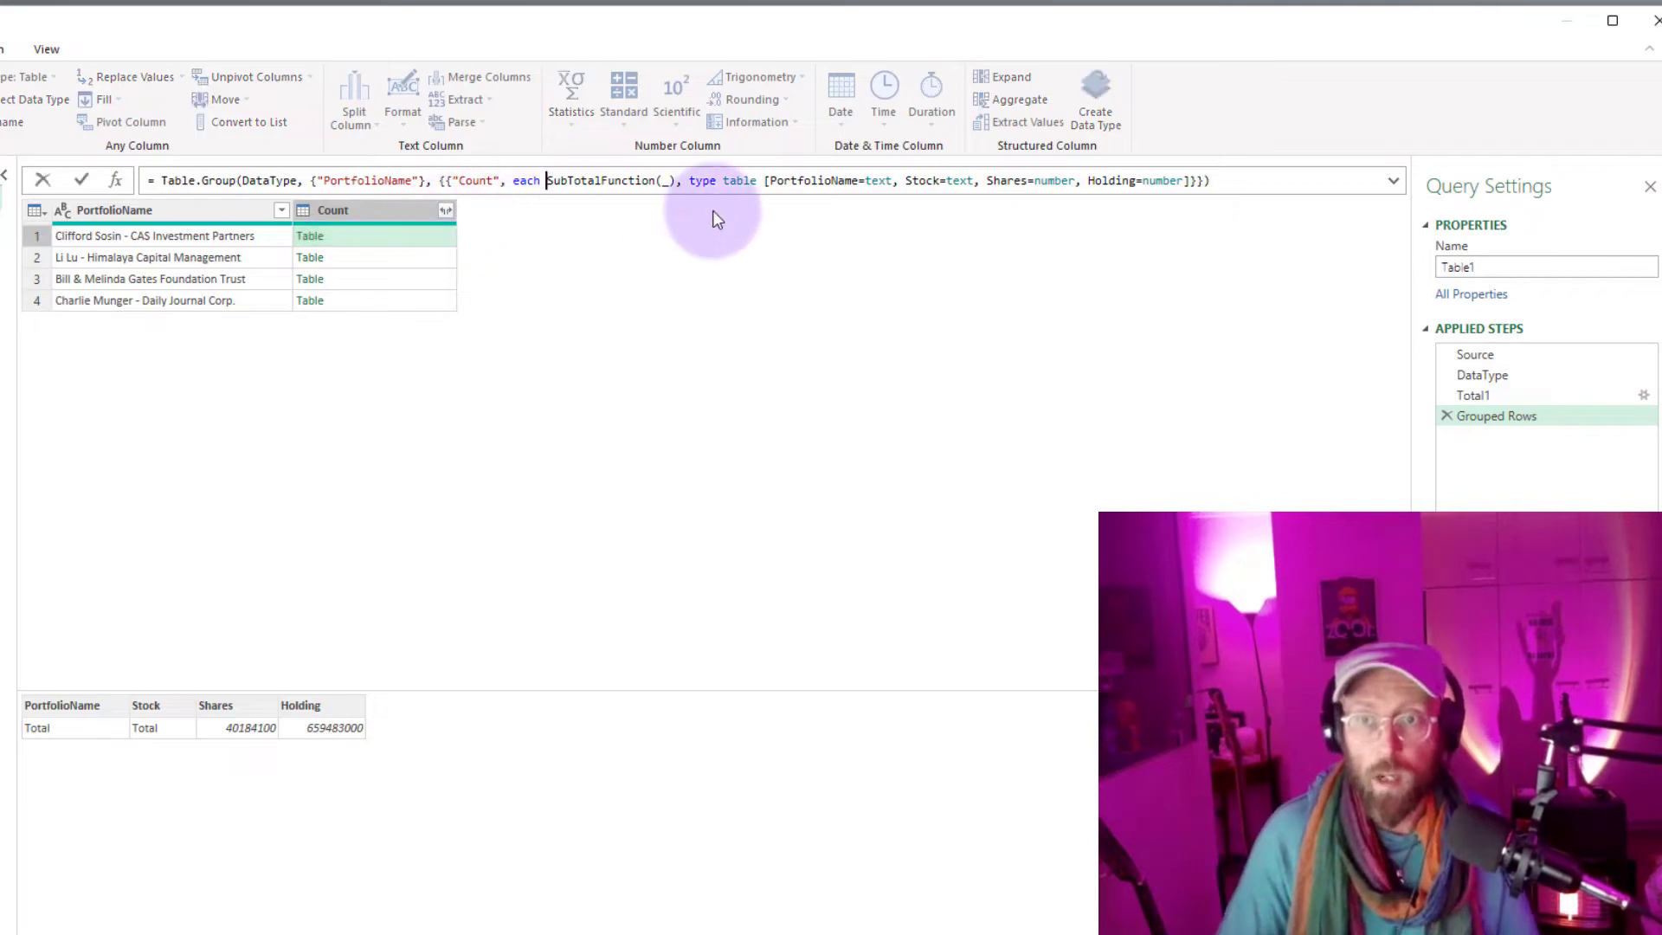
{"action": "type", "text": "_ &"}
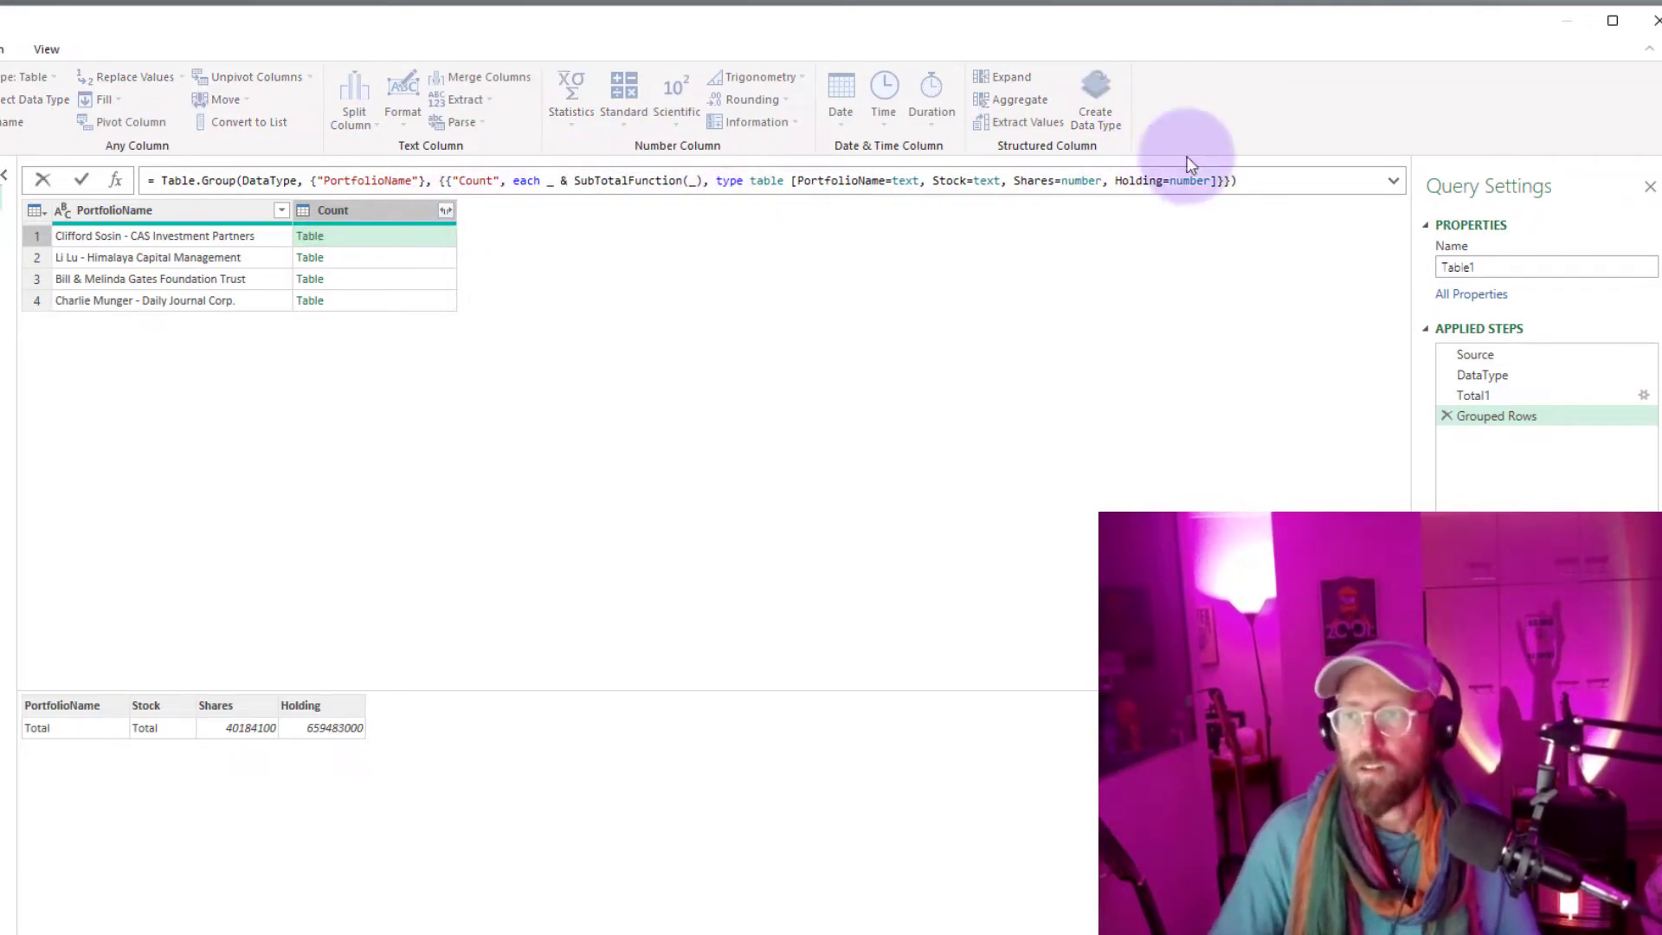
{"action": "left_click", "coordinate": [1309, 182]}
{"action": "key", "text": "Return"}
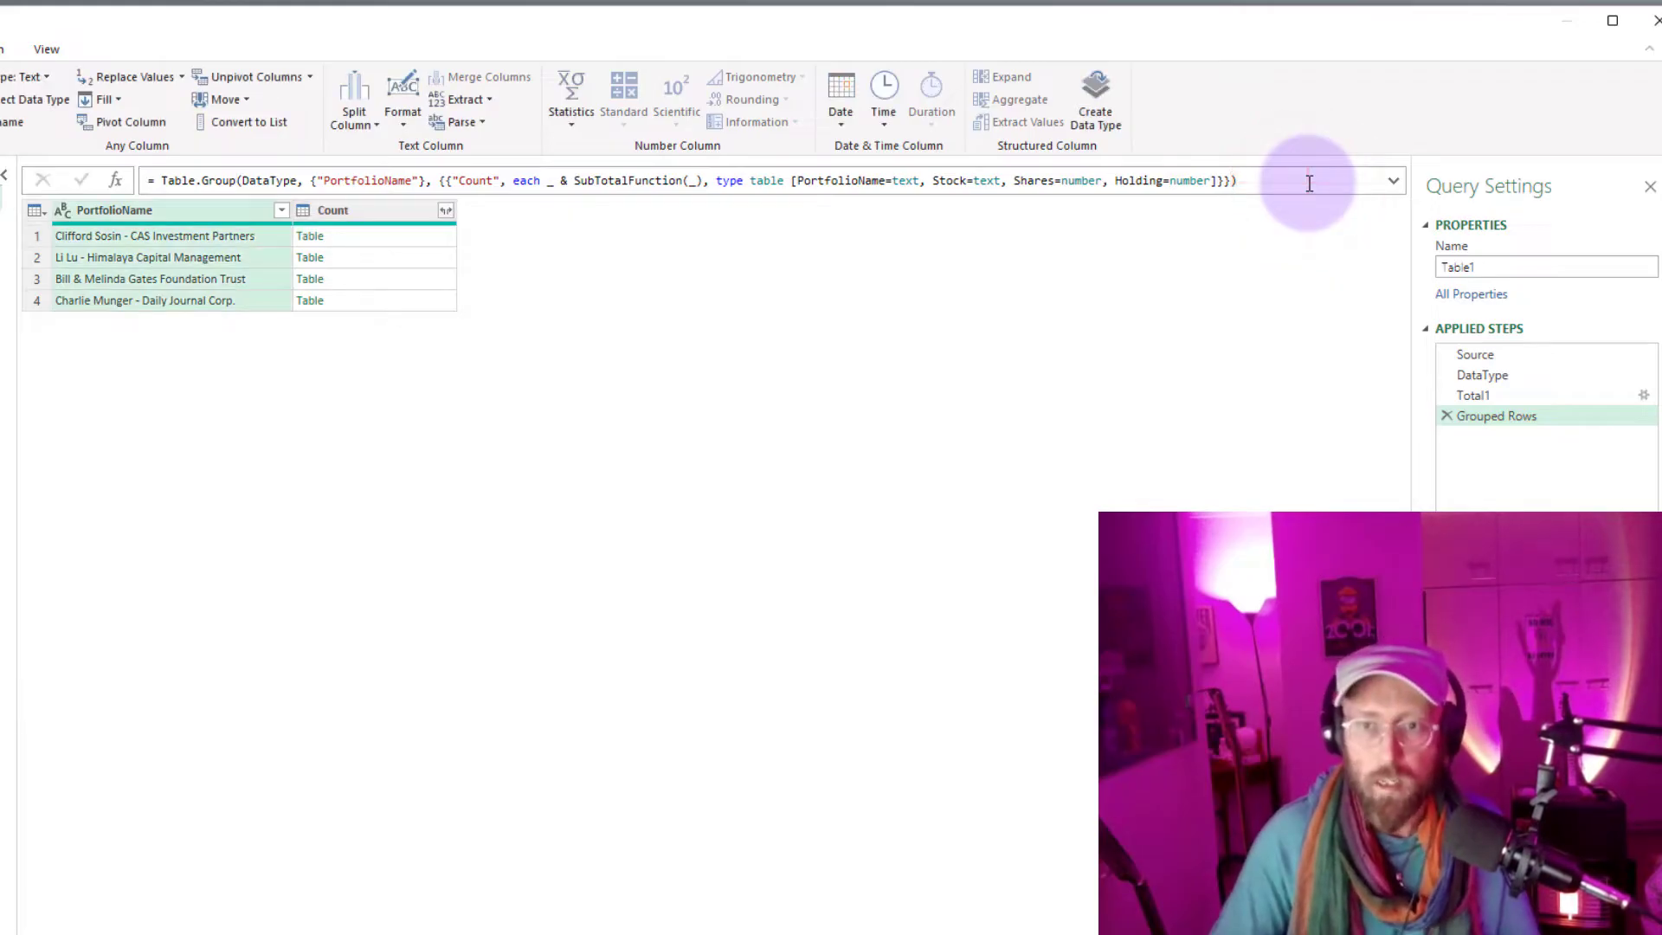
{"action": "left_click", "coordinate": [366, 246]}
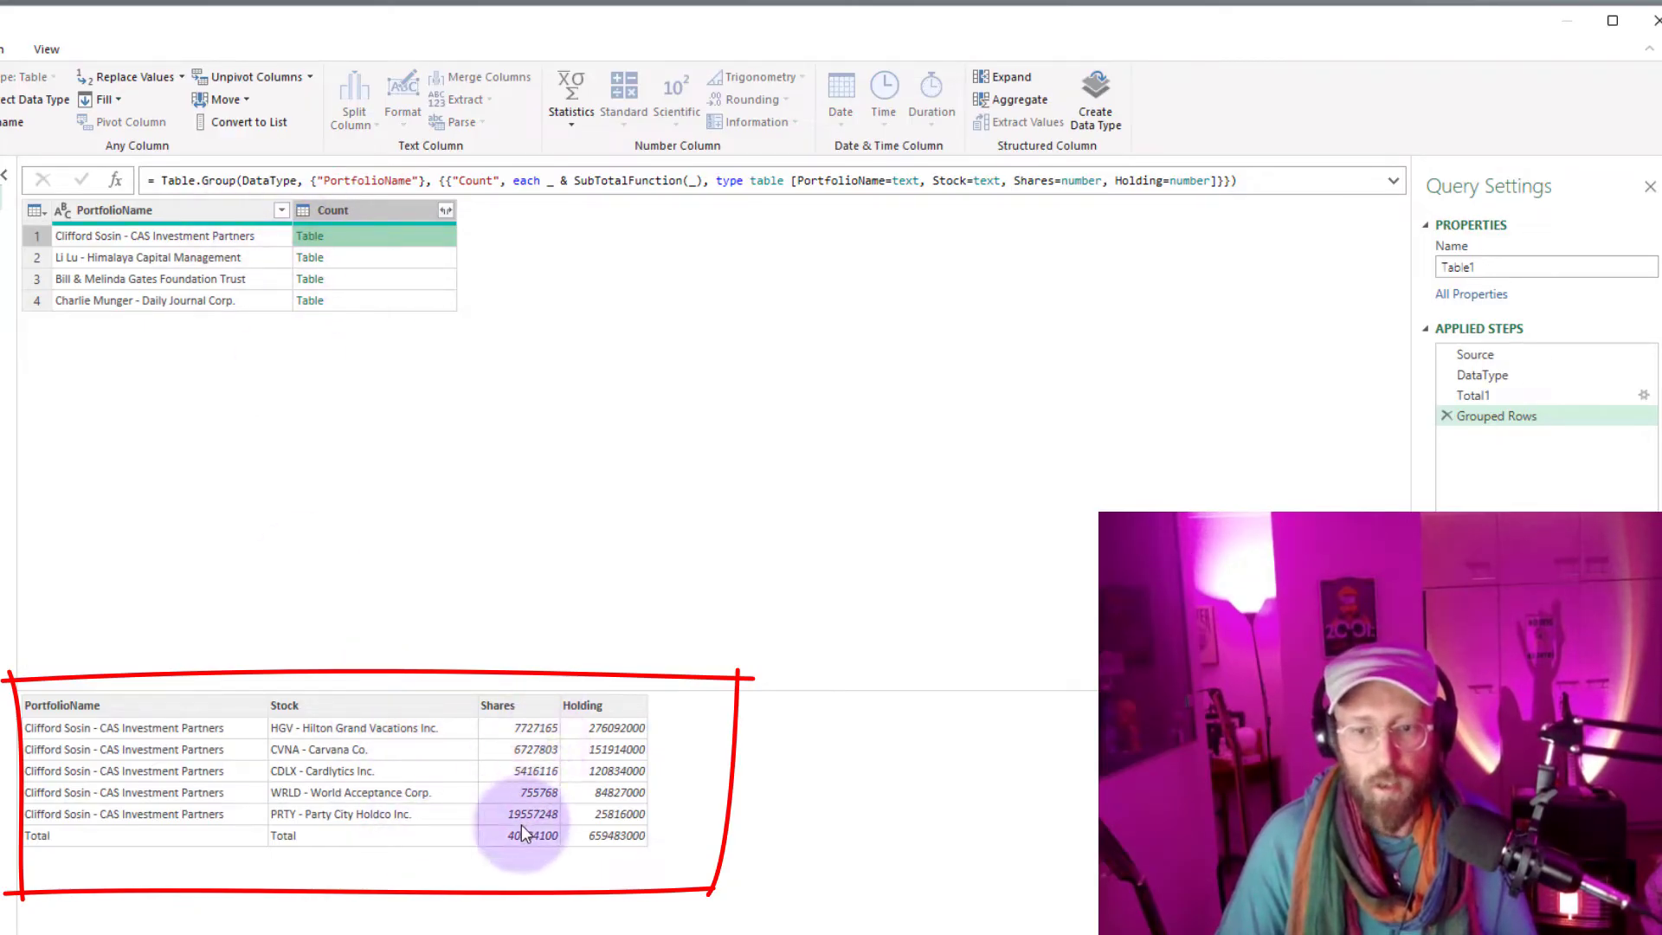
{"action": "left_click", "coordinate": [387, 258]}
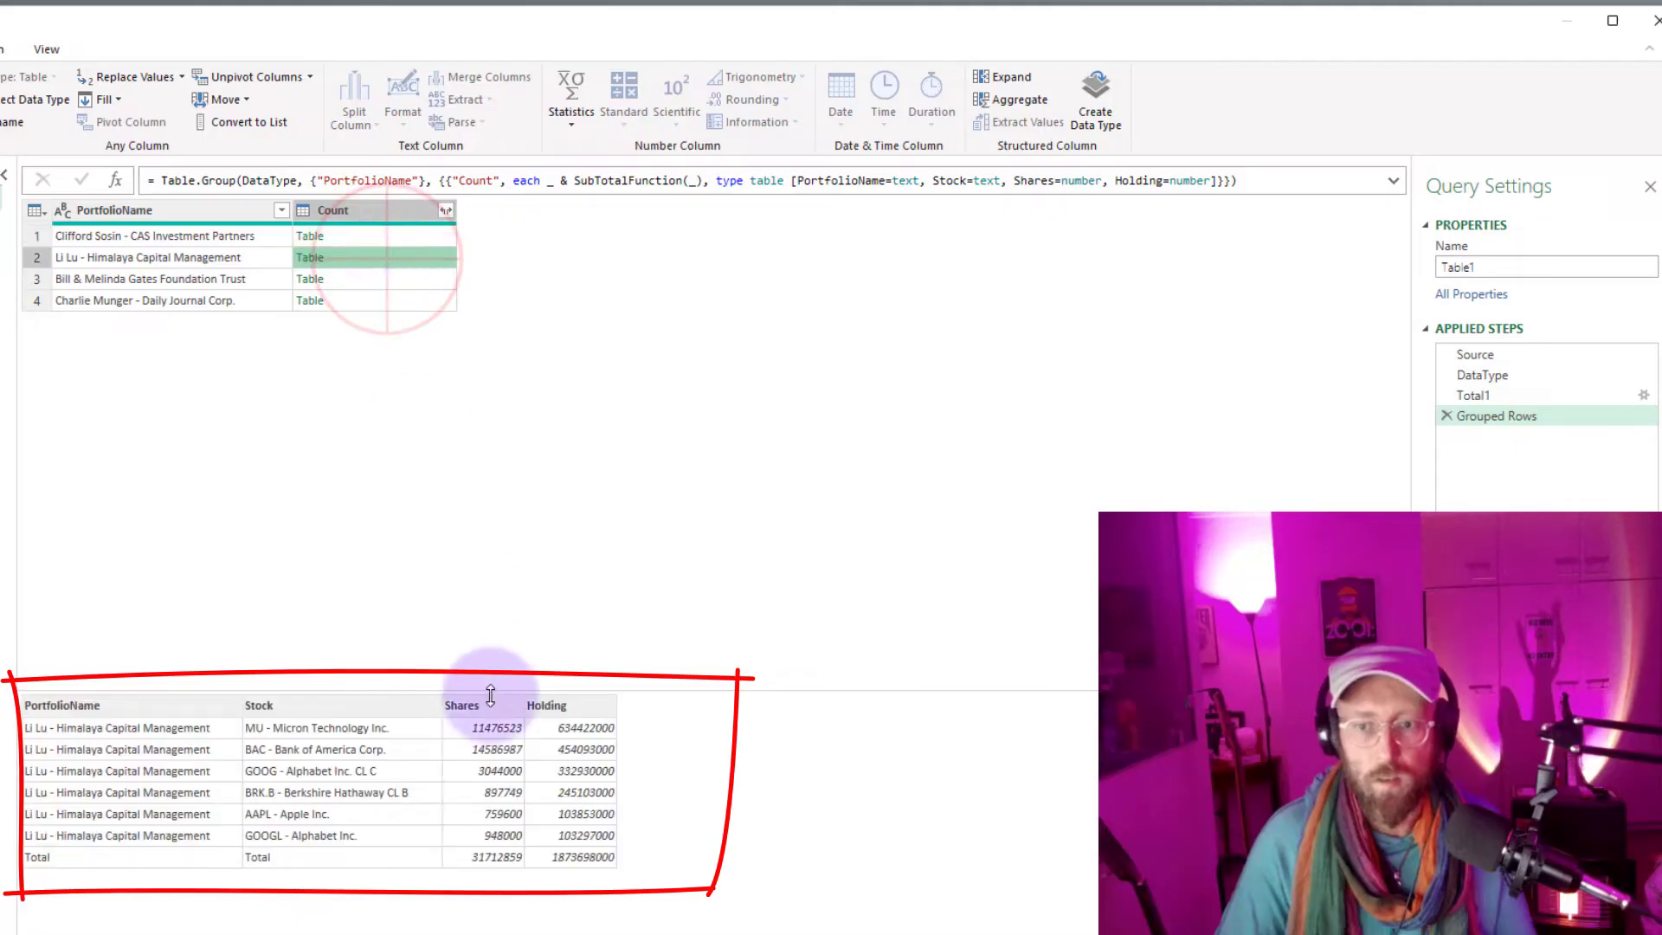
{"action": "left_click", "coordinate": [424, 237]}
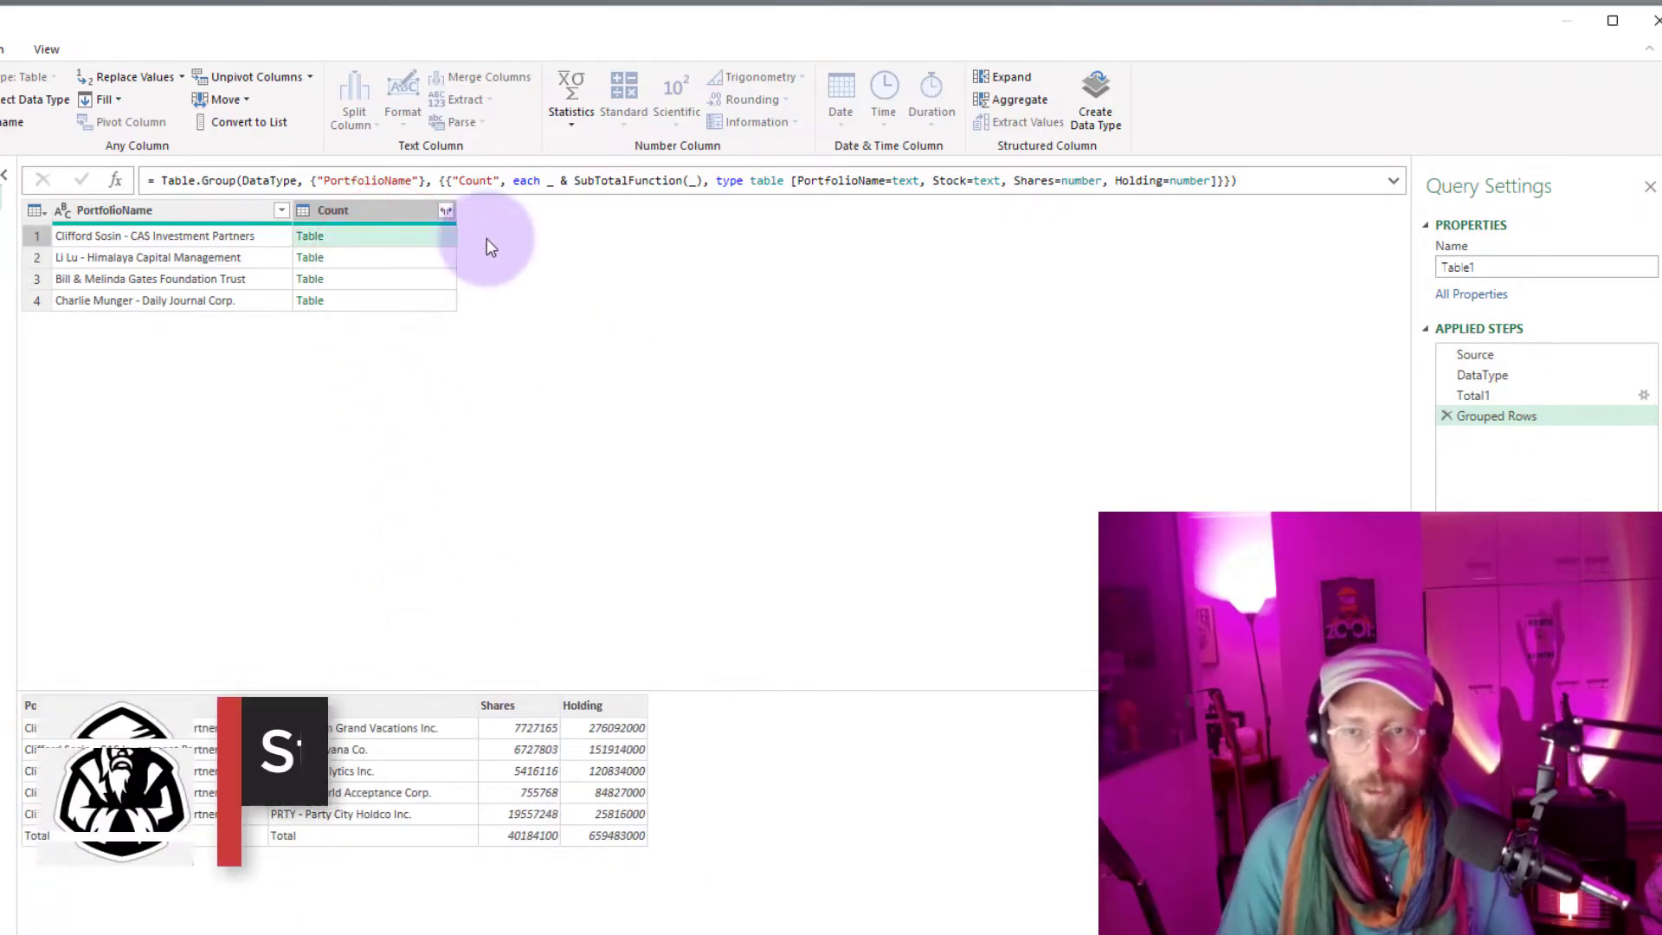
Step: Expand all columns of the Count column without using the original column name as prefix
{"action": "left_click", "coordinate": [444, 210]}
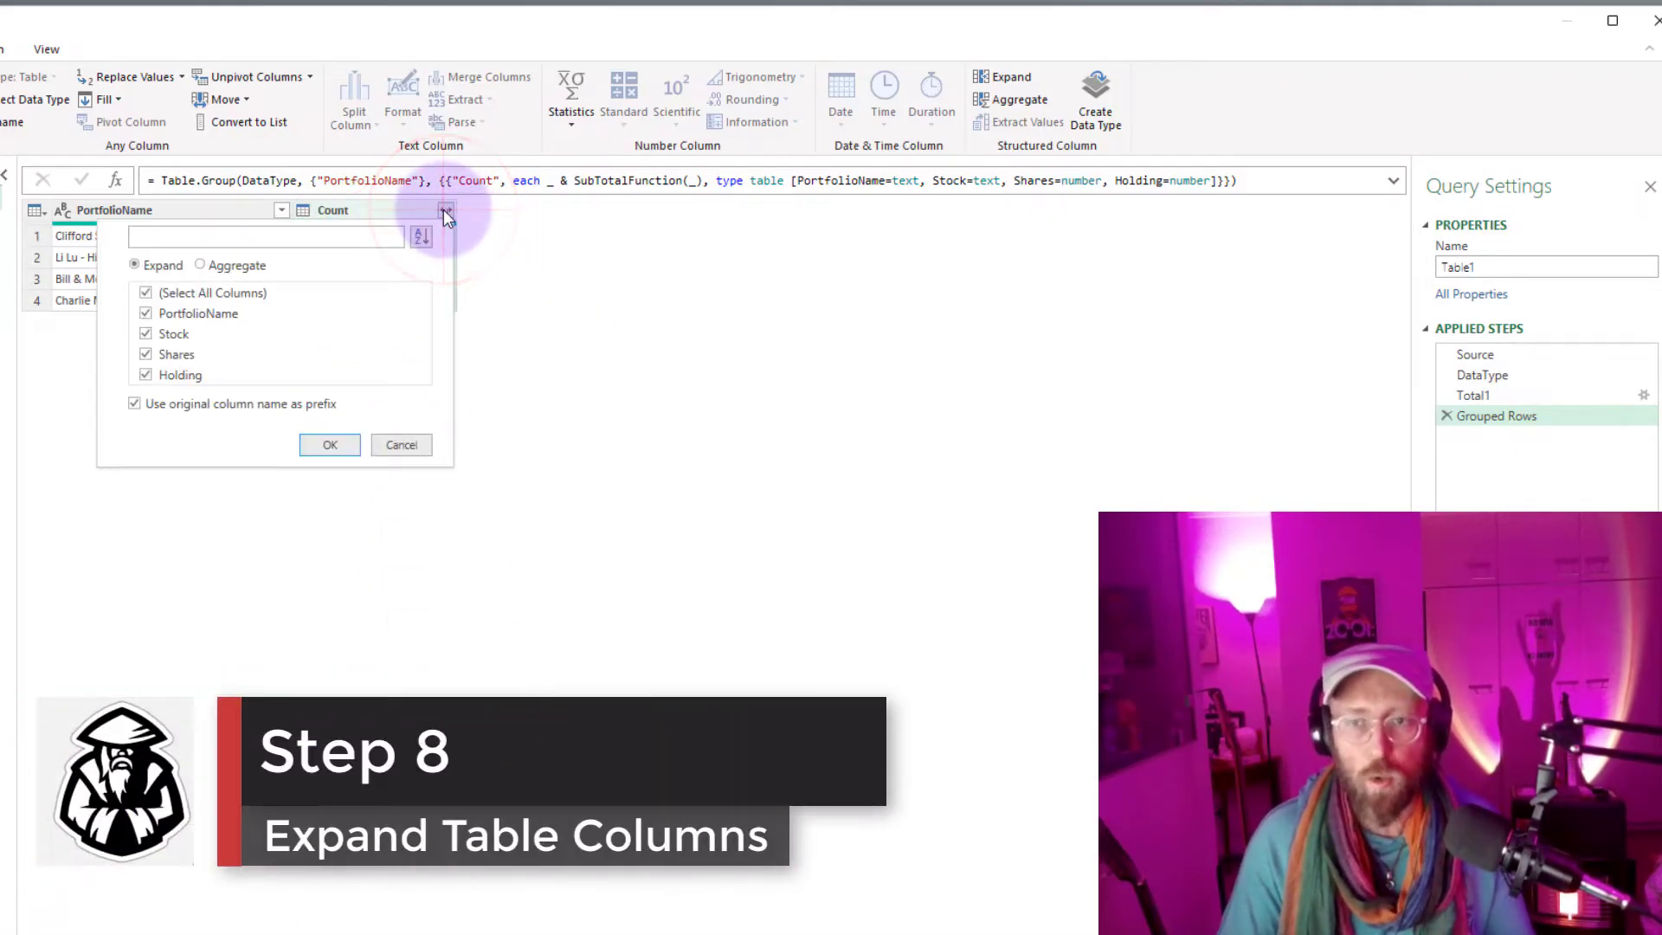
{"action": "left_click", "coordinate": [284, 401]}
{"action": "left_click", "coordinate": [322, 444]}
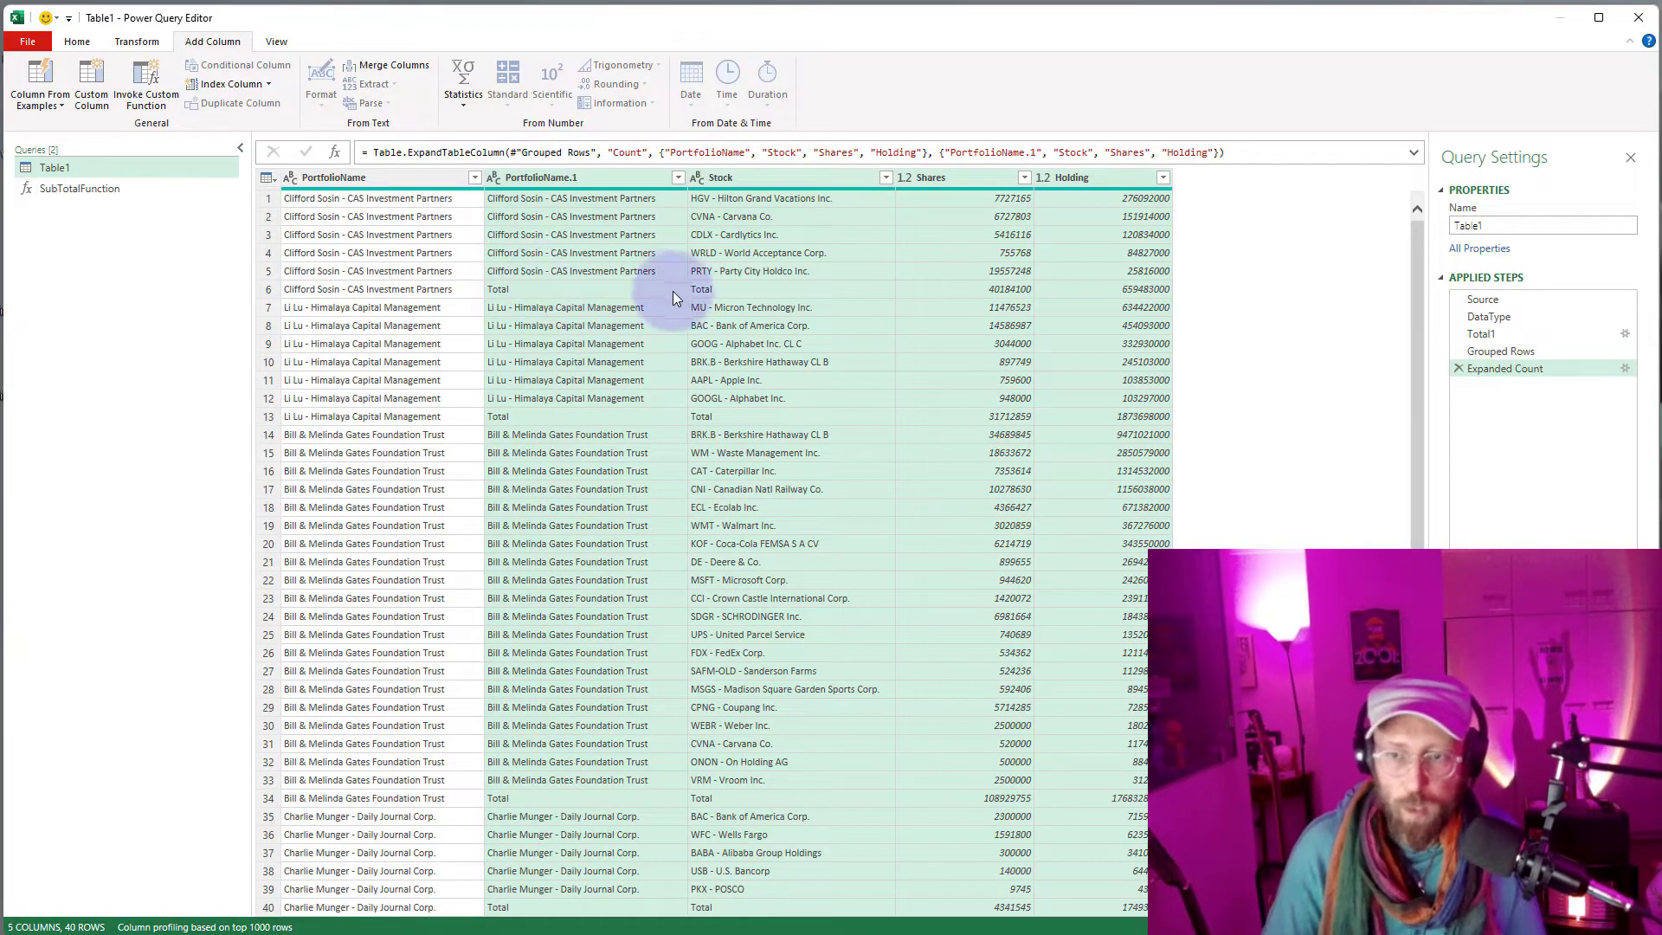
Step: Check the Total1 step's row and append it to the expanded table by adding & Total1 to the Expanded Count formula
{"action": "left_click", "coordinate": [1247, 153]}
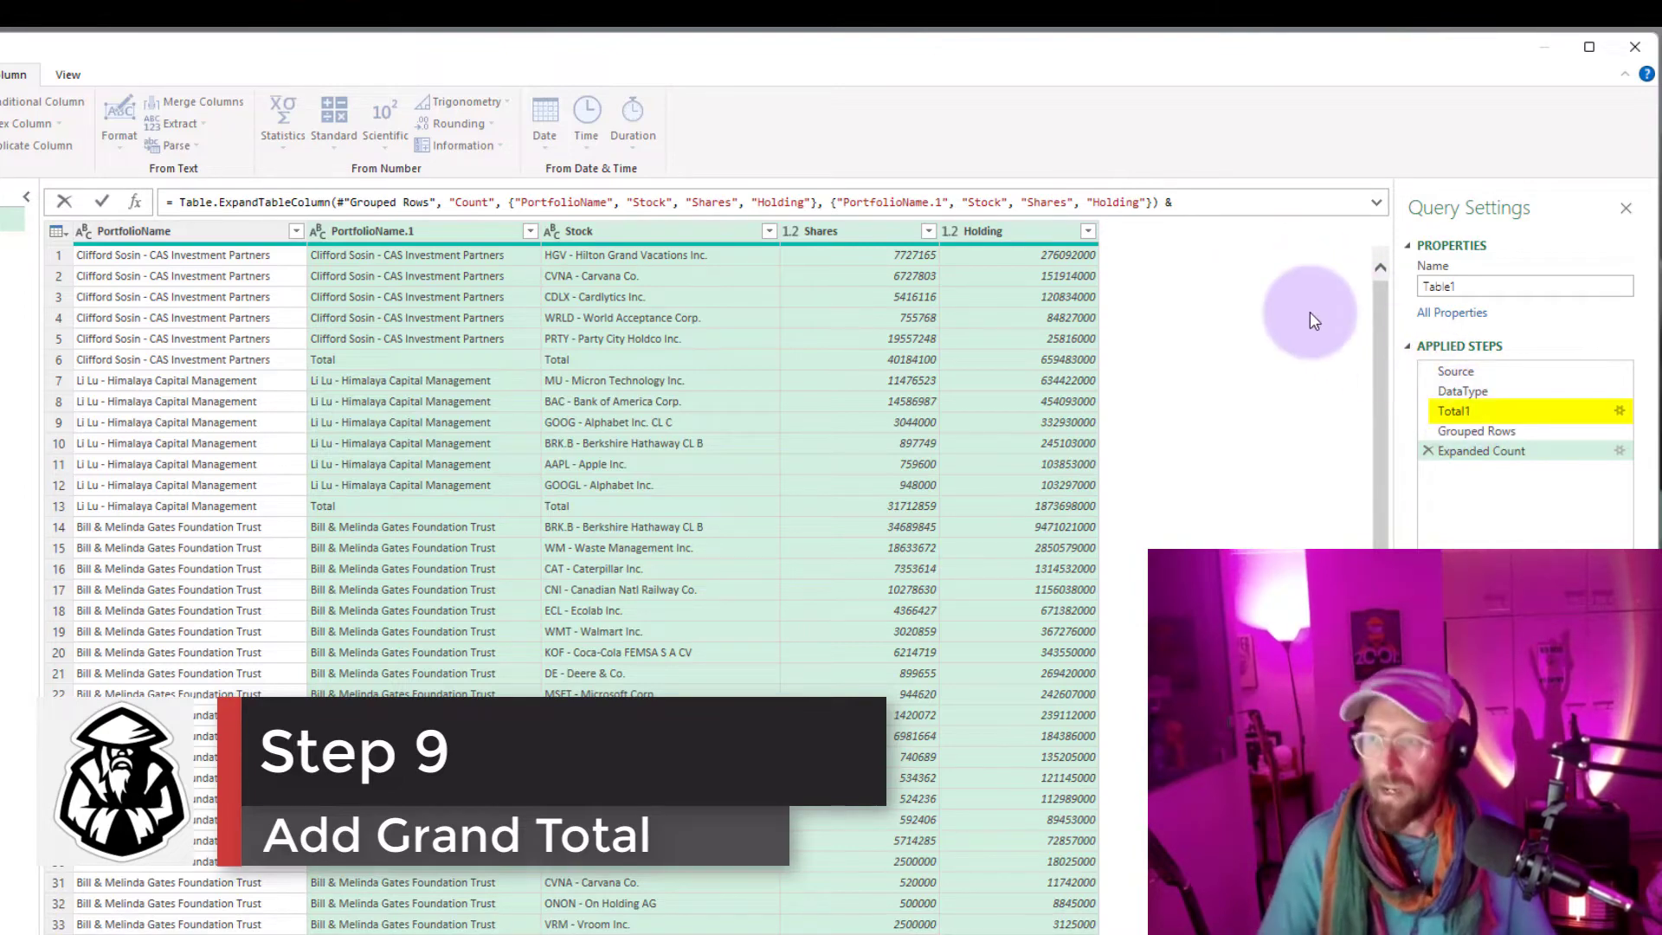
{"action": "key", "text": "Escape"}
{"action": "left_click", "coordinate": [1468, 411]}
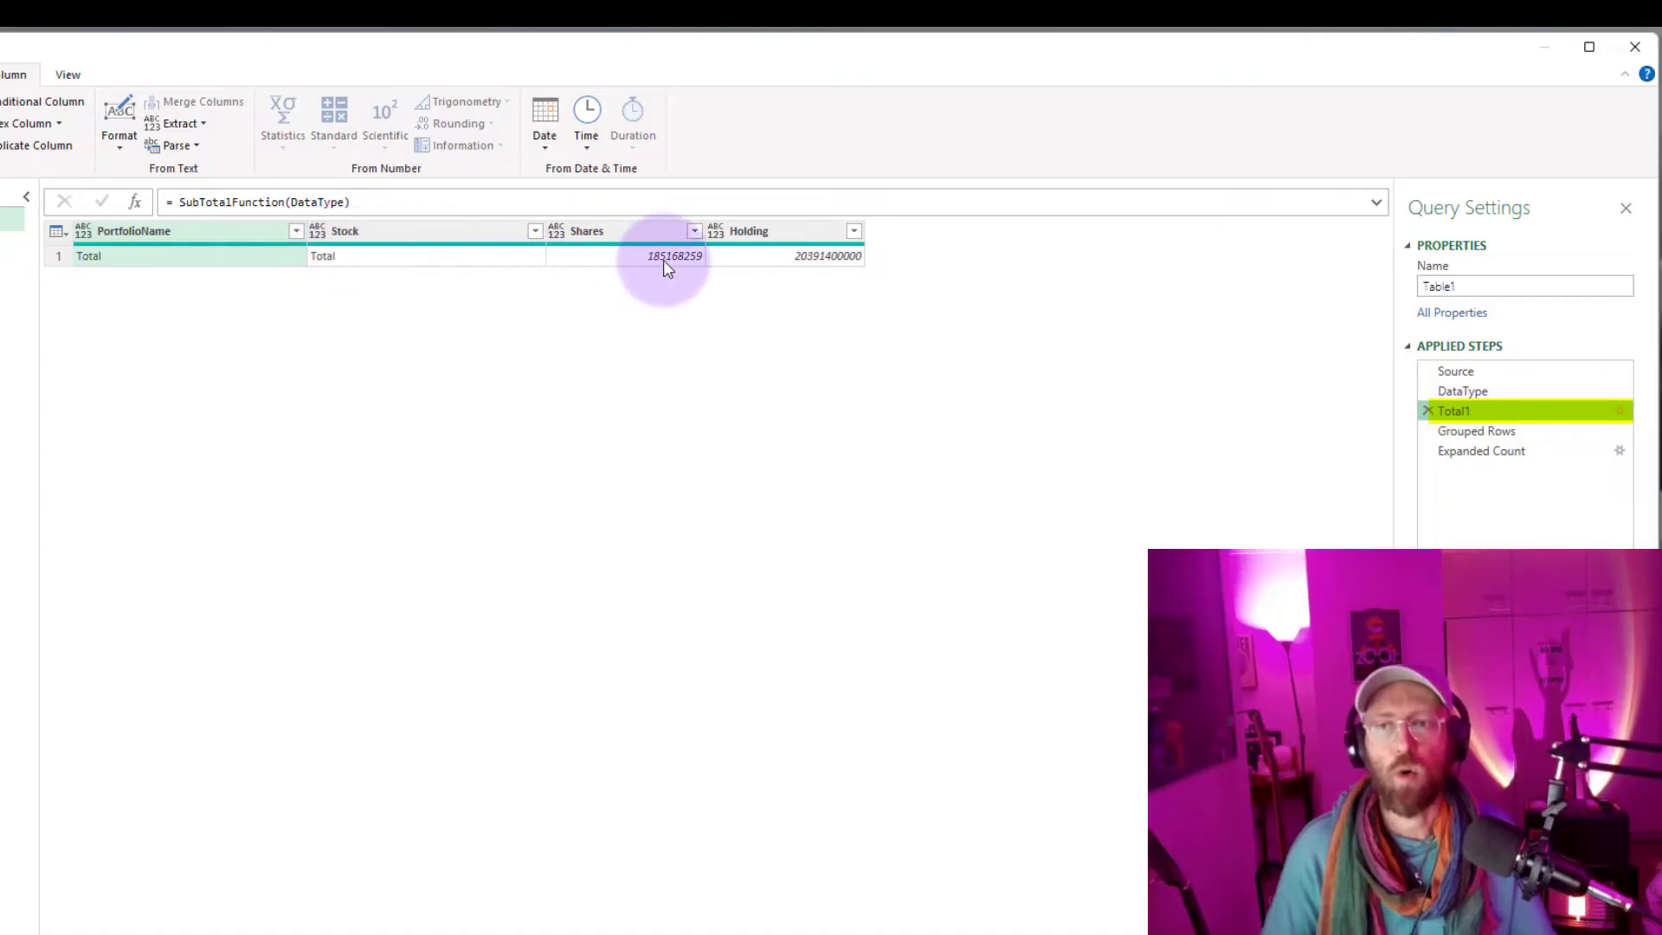
{"action": "left_click", "coordinate": [1495, 454]}
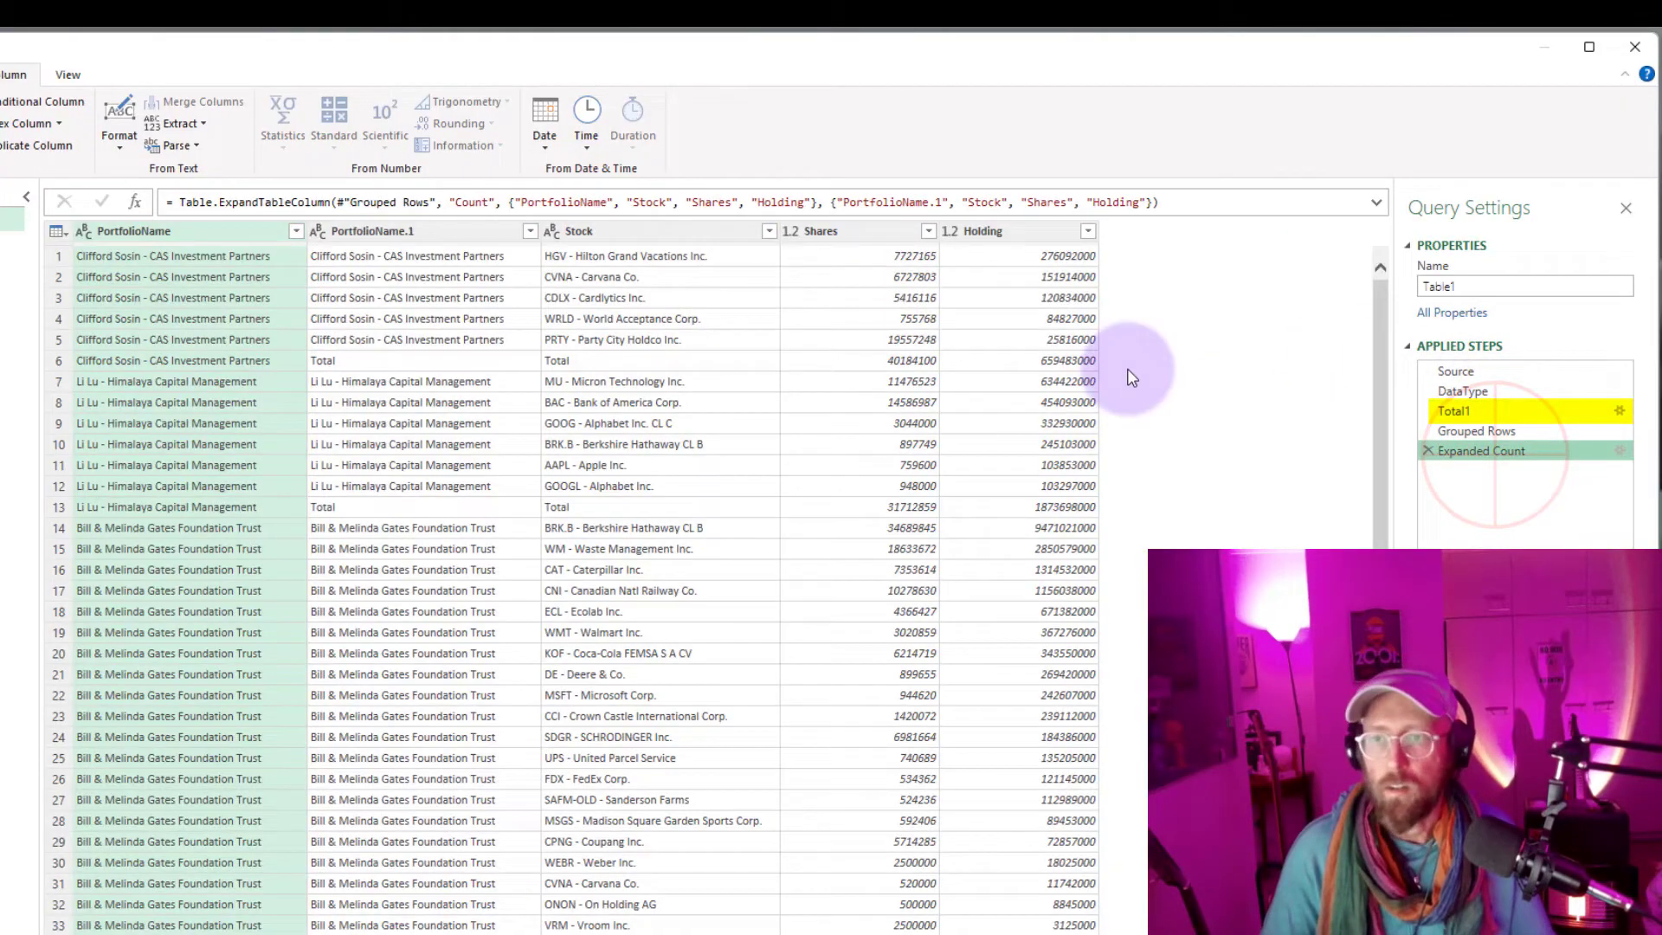
{"action": "left_click", "coordinate": [1194, 212]}
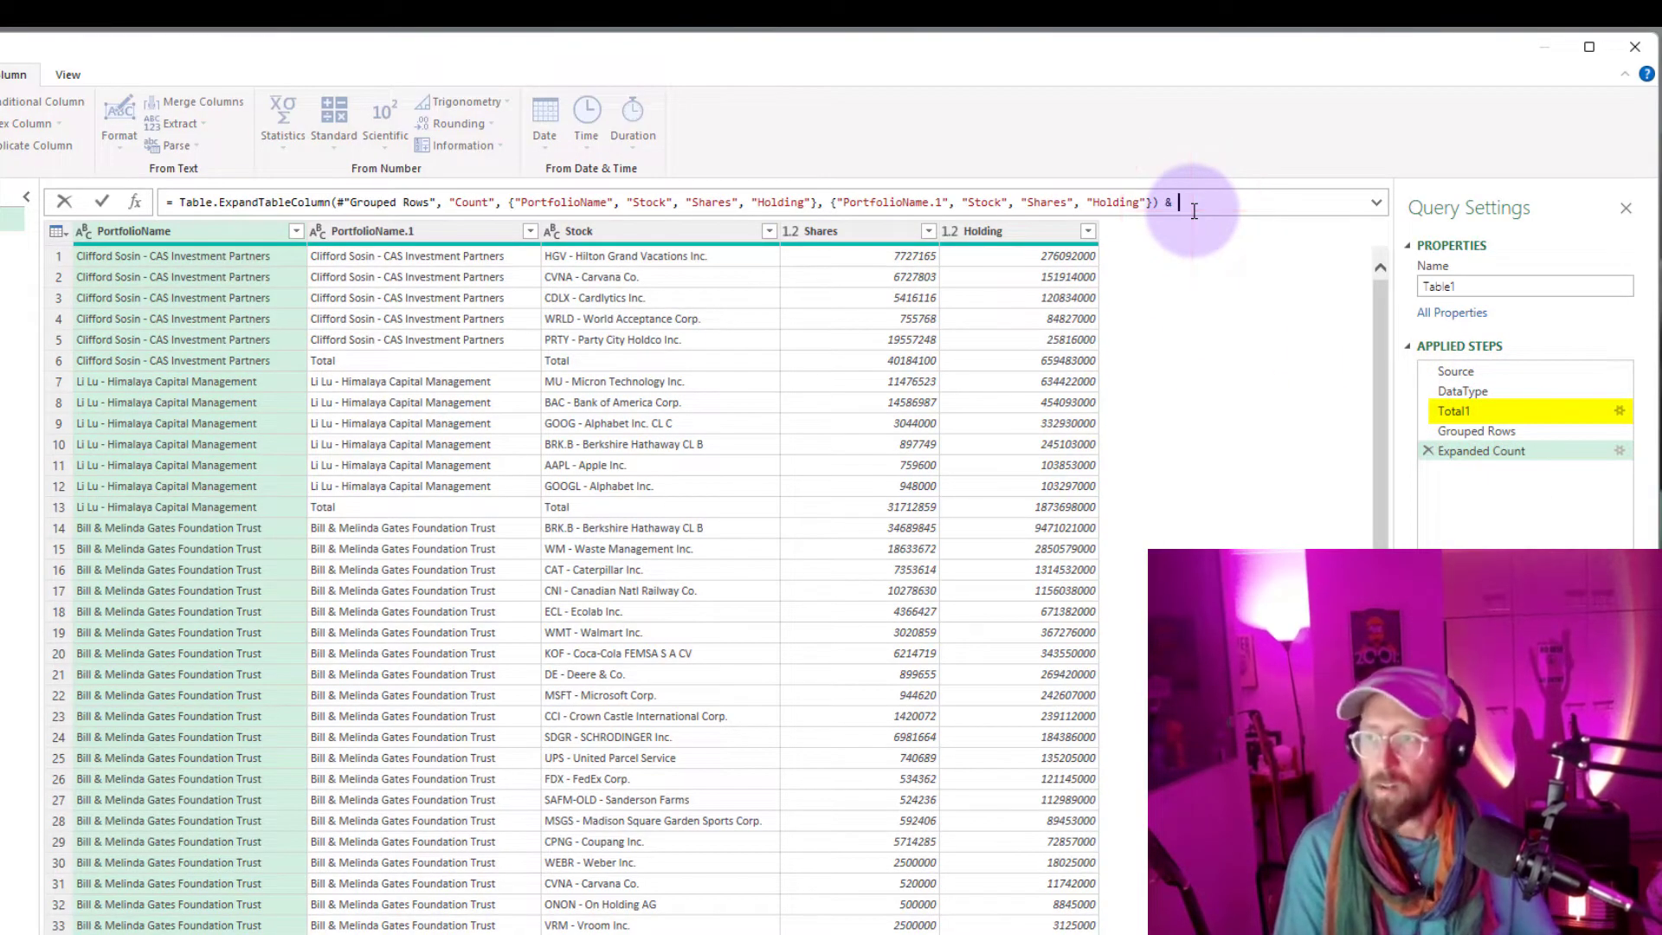
{"action": "type", "text": "& Total1"}
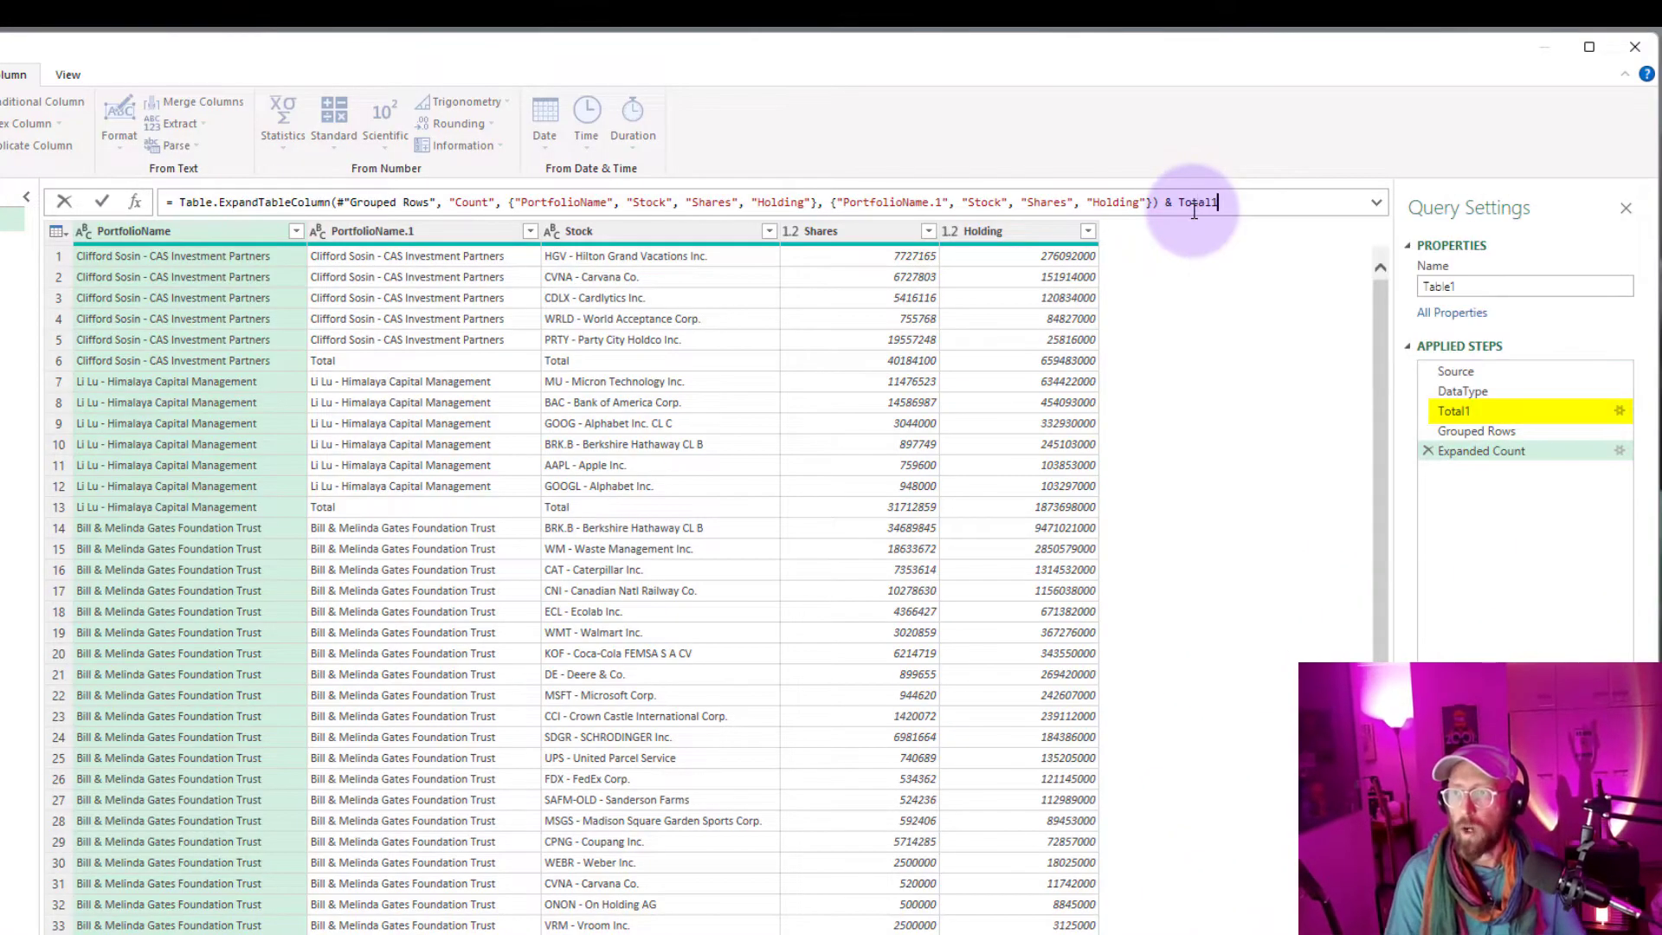
{"action": "key", "text": "Return"}
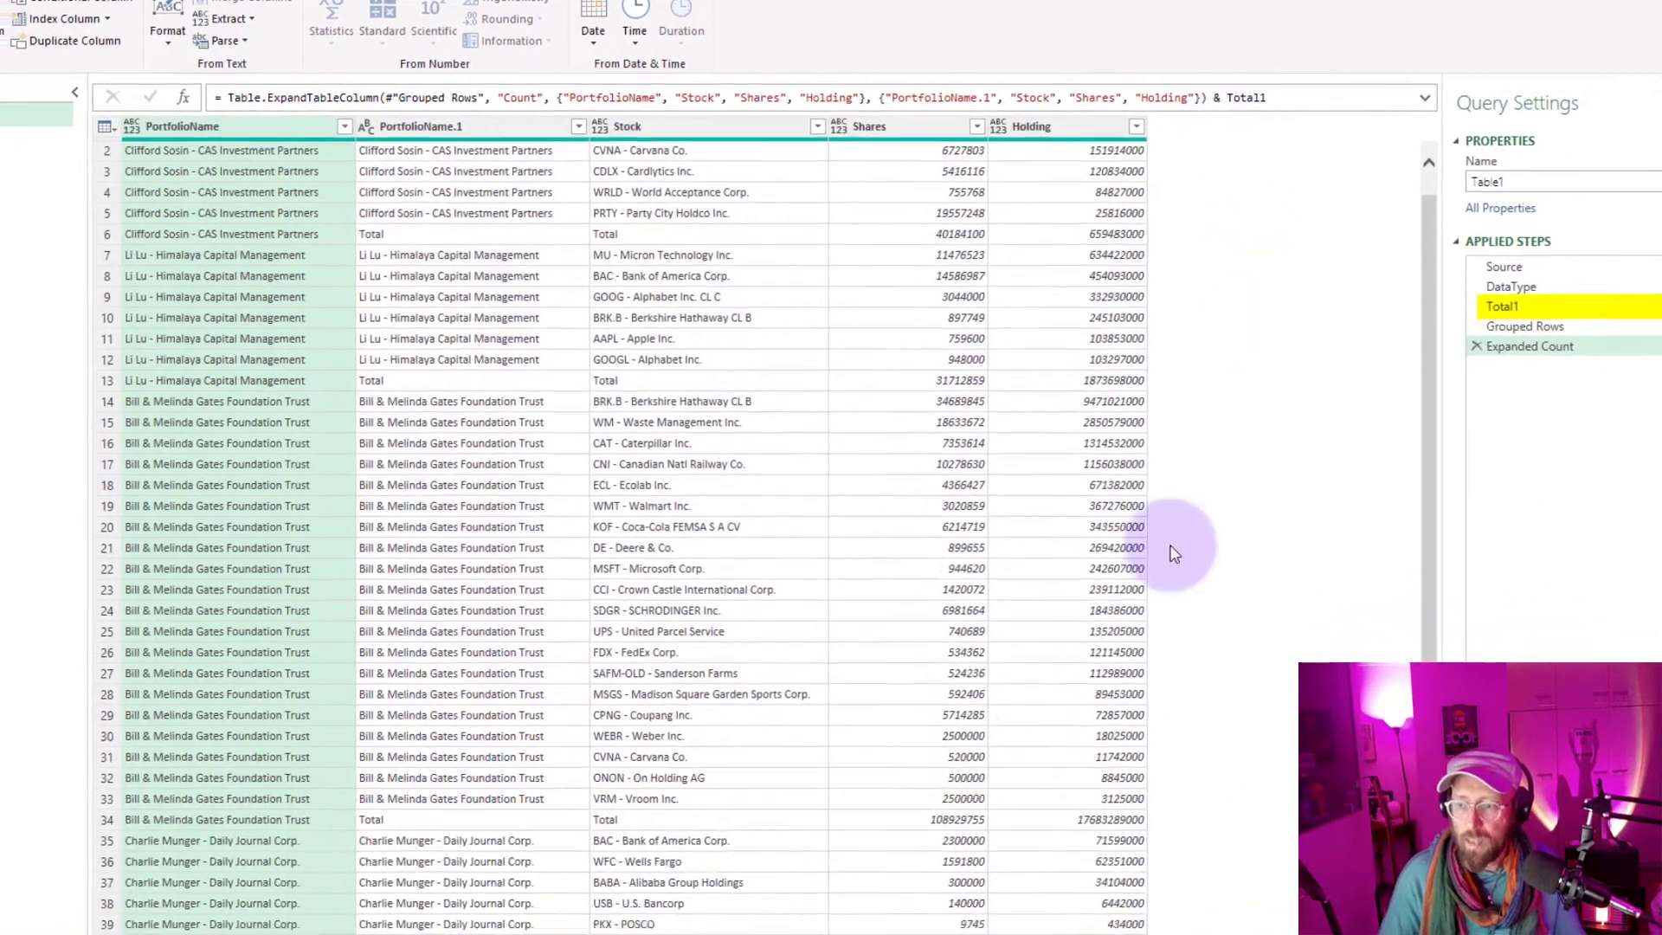
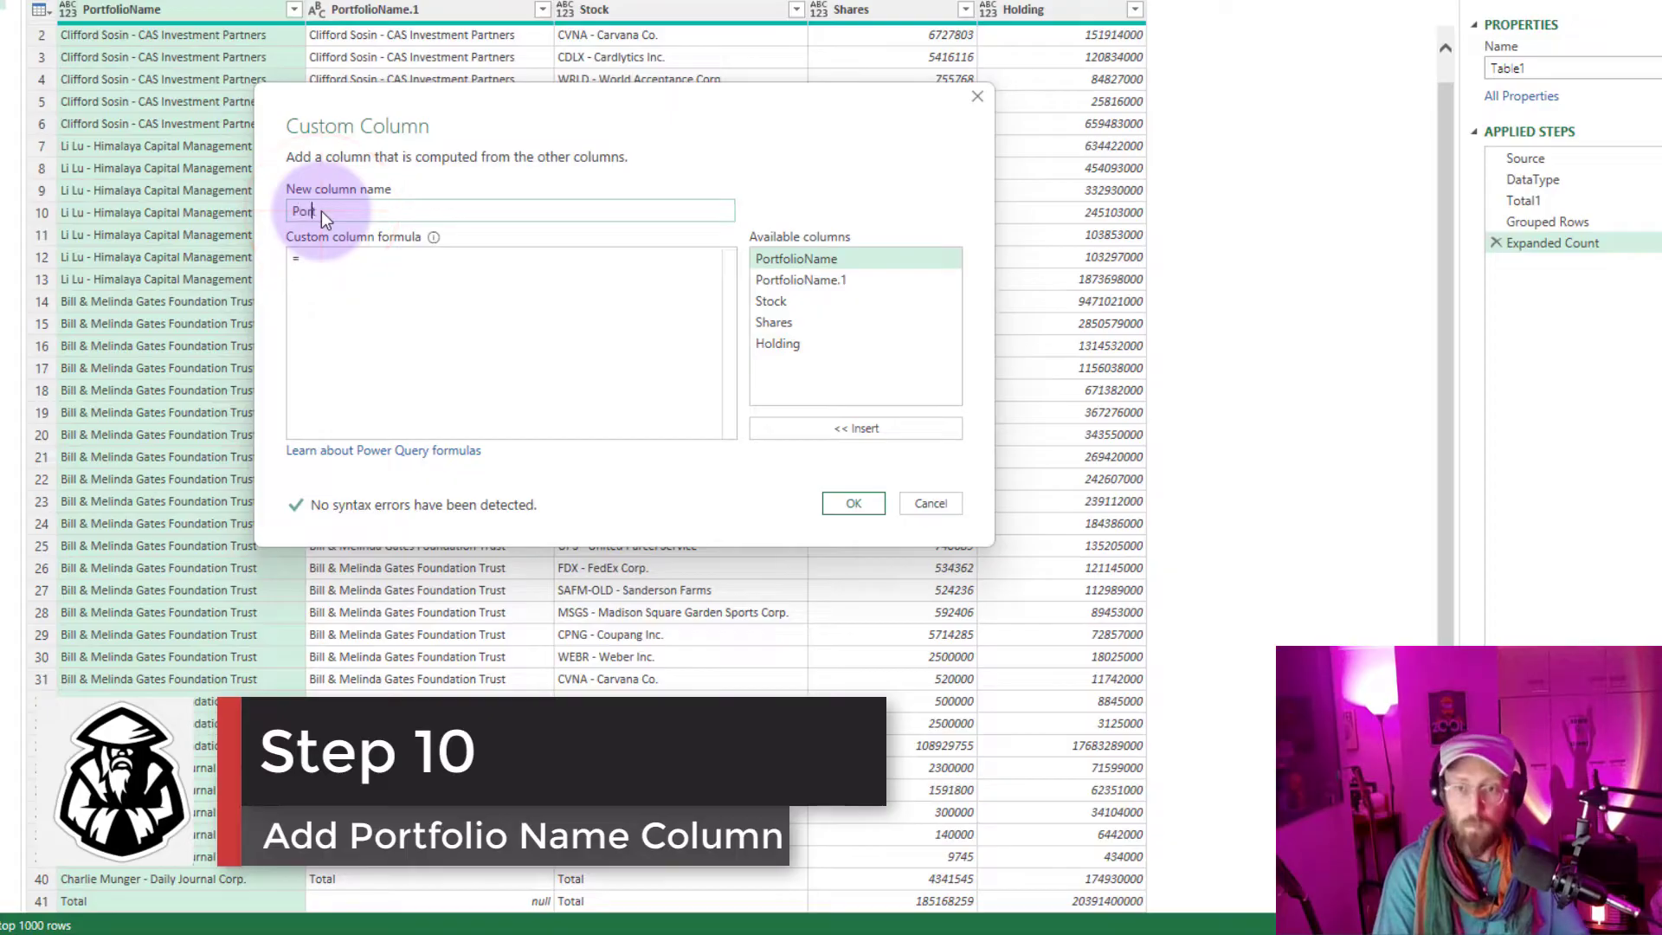
Step: Begin the Portfolio custom column formula with the condition if [PortfolioName.1] = "Total"
{"action": "left_click", "coordinate": [325, 263]}
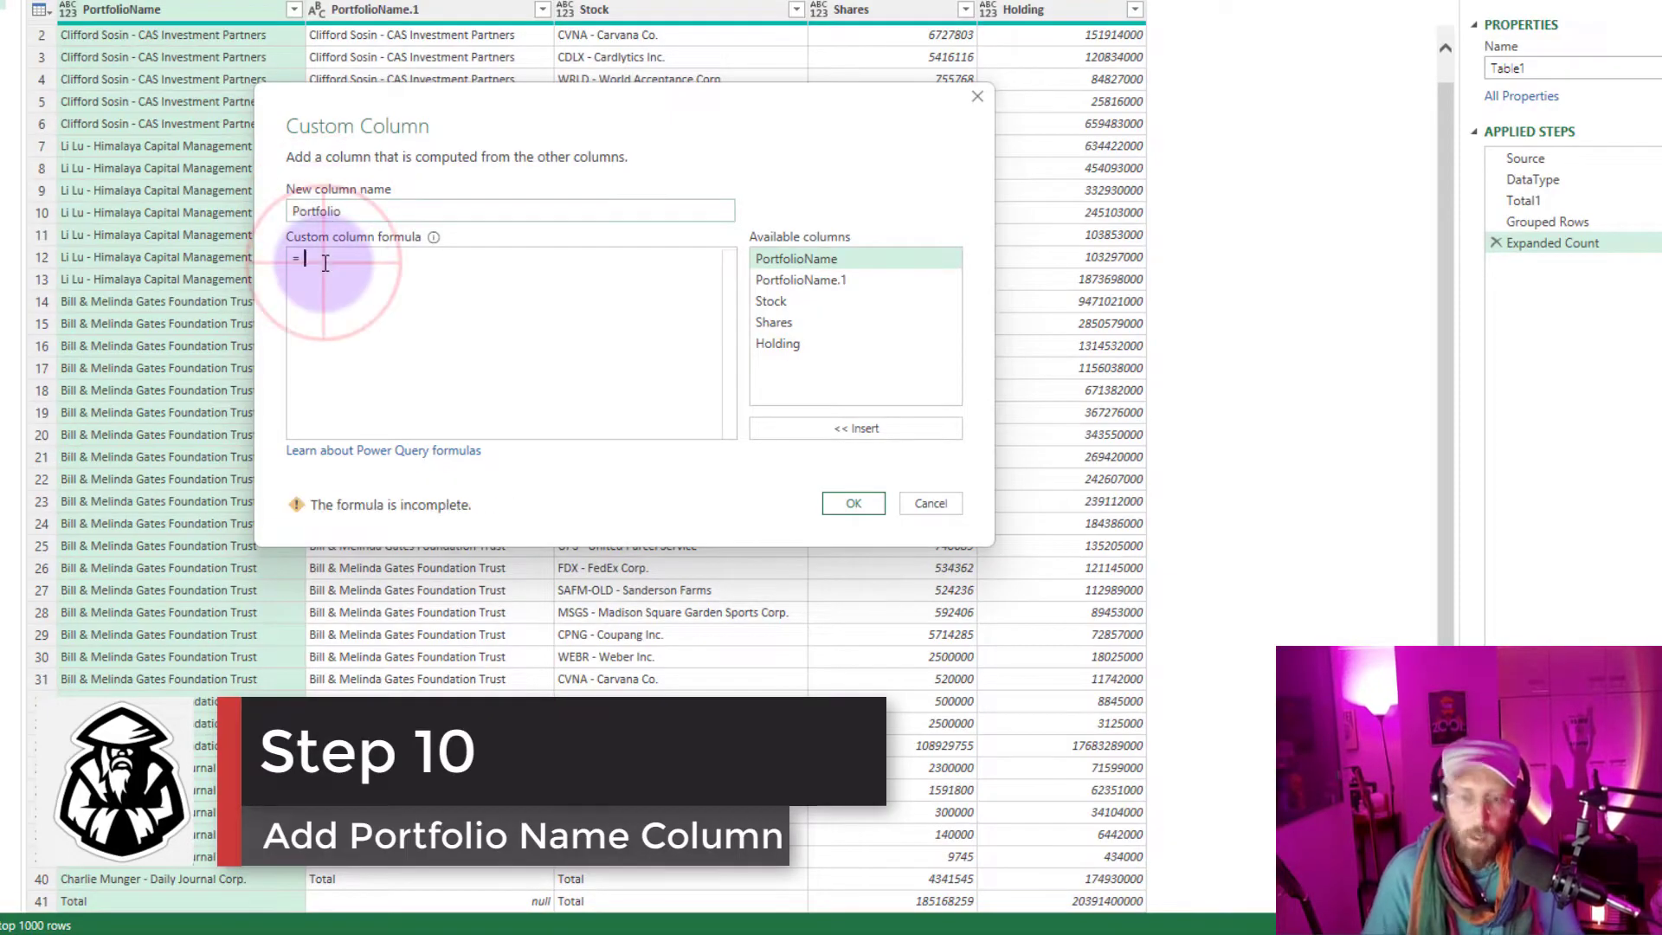
{"action": "type", "text": "if"}
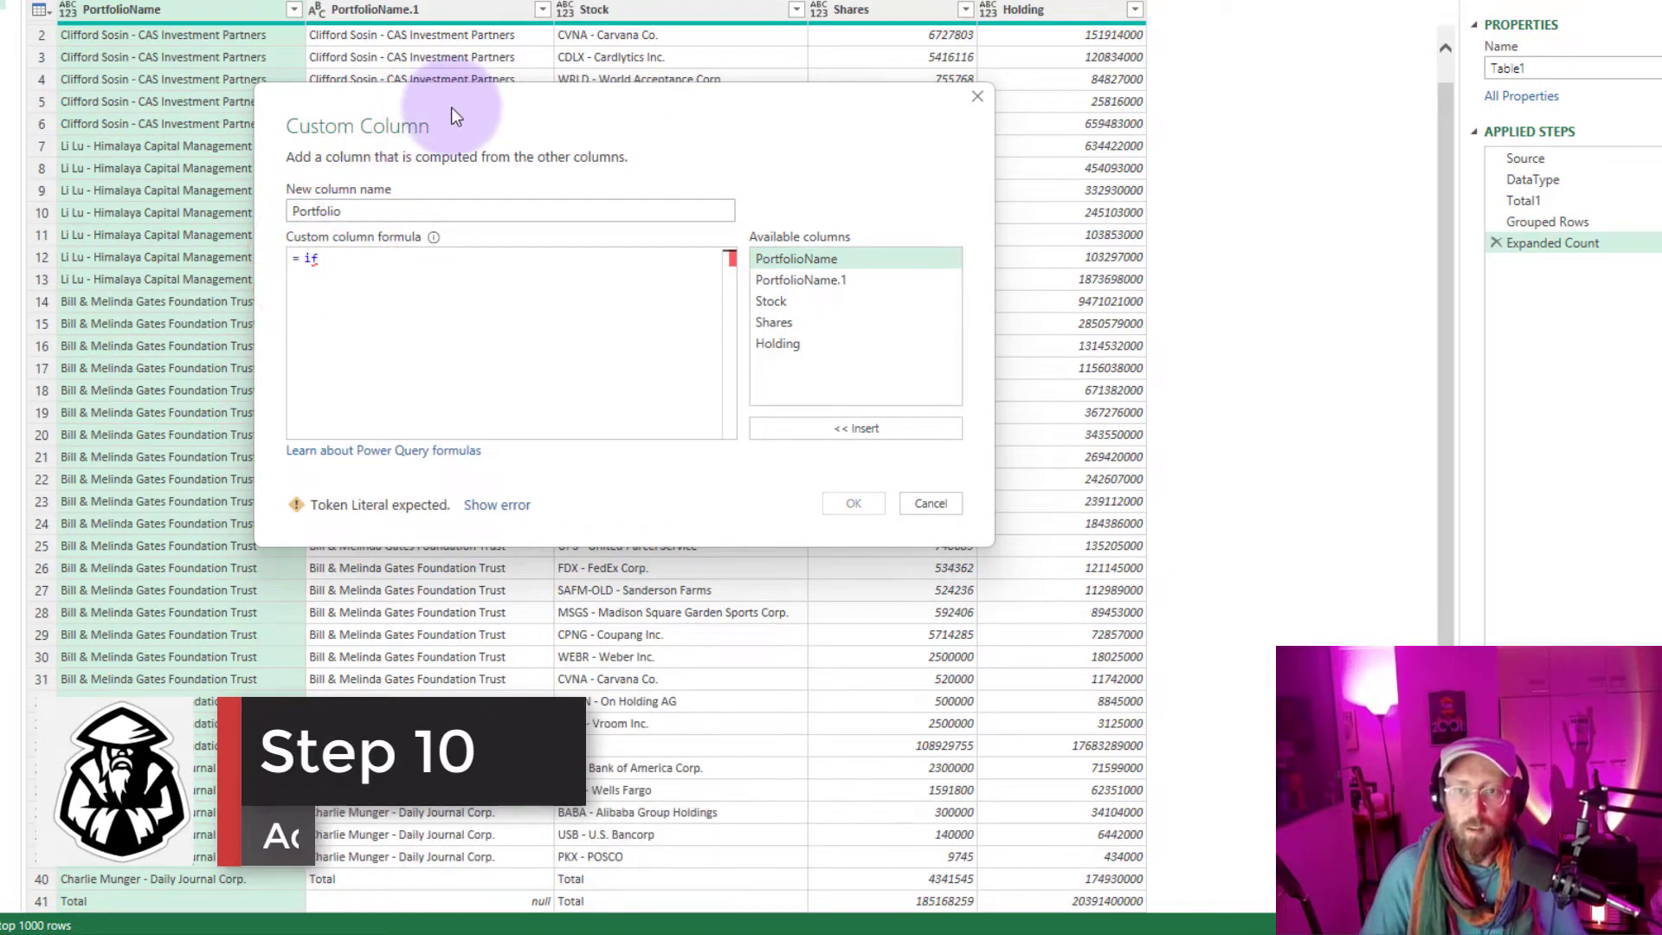
{"action": "left_click_drag", "start_coordinate": [465, 103], "coordinate": [737, 36]}
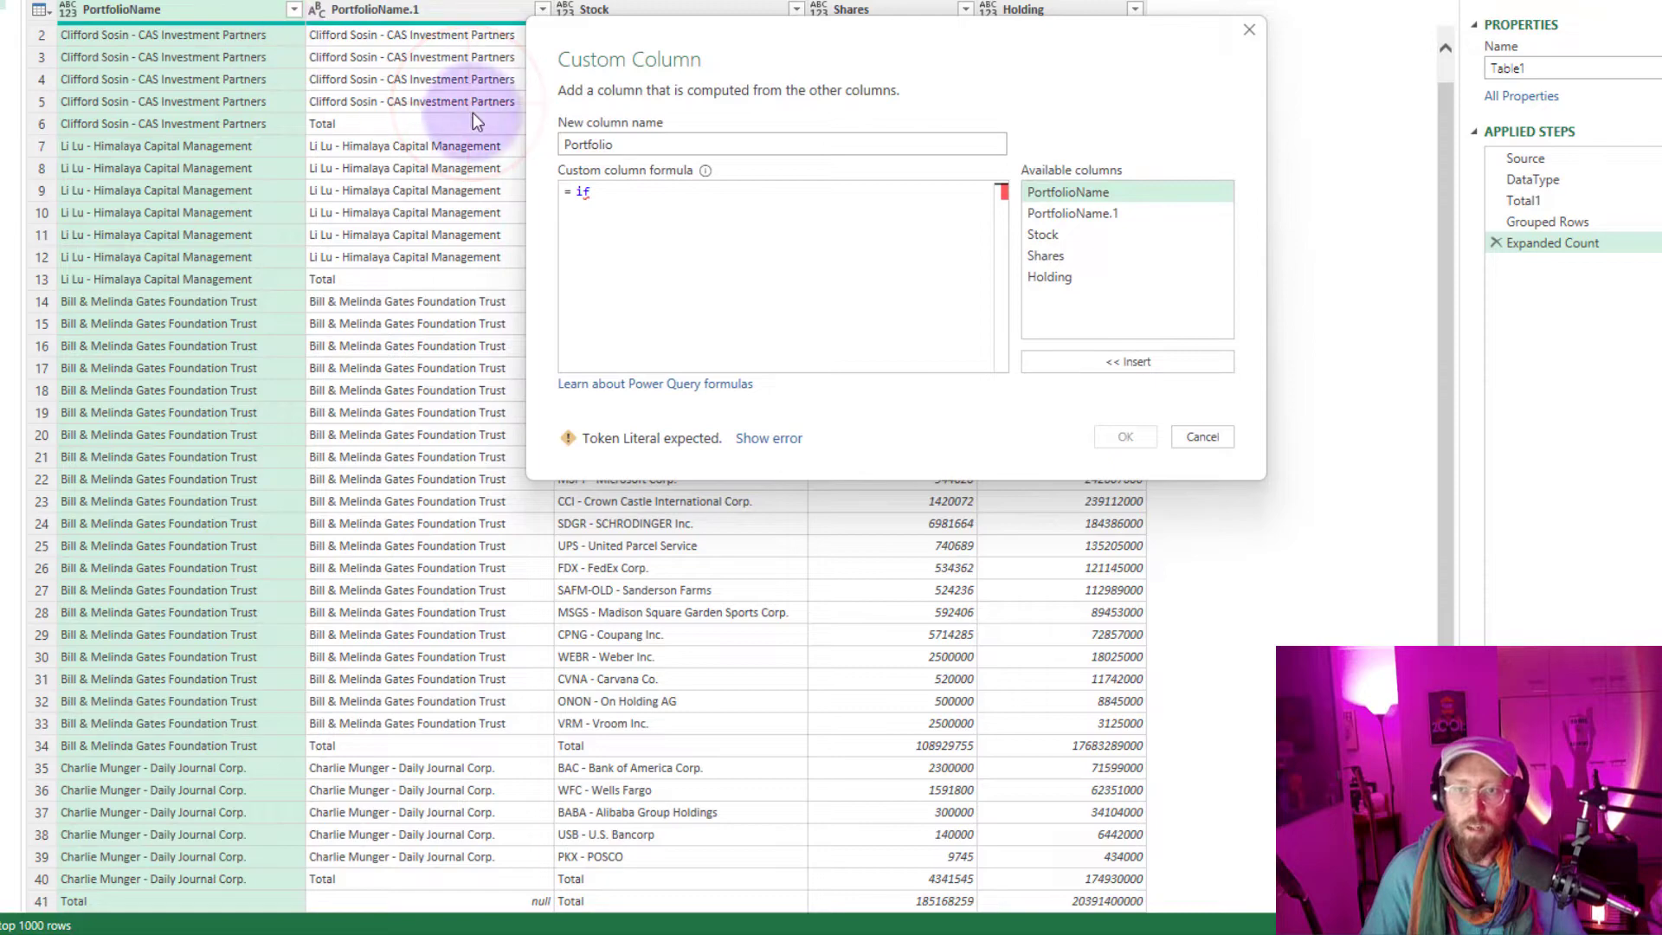
{"action": "left_click", "coordinate": [1084, 218]}
{"action": "double_click", "coordinate": [1084, 218]}
{"action": "type", "text": "= \""}
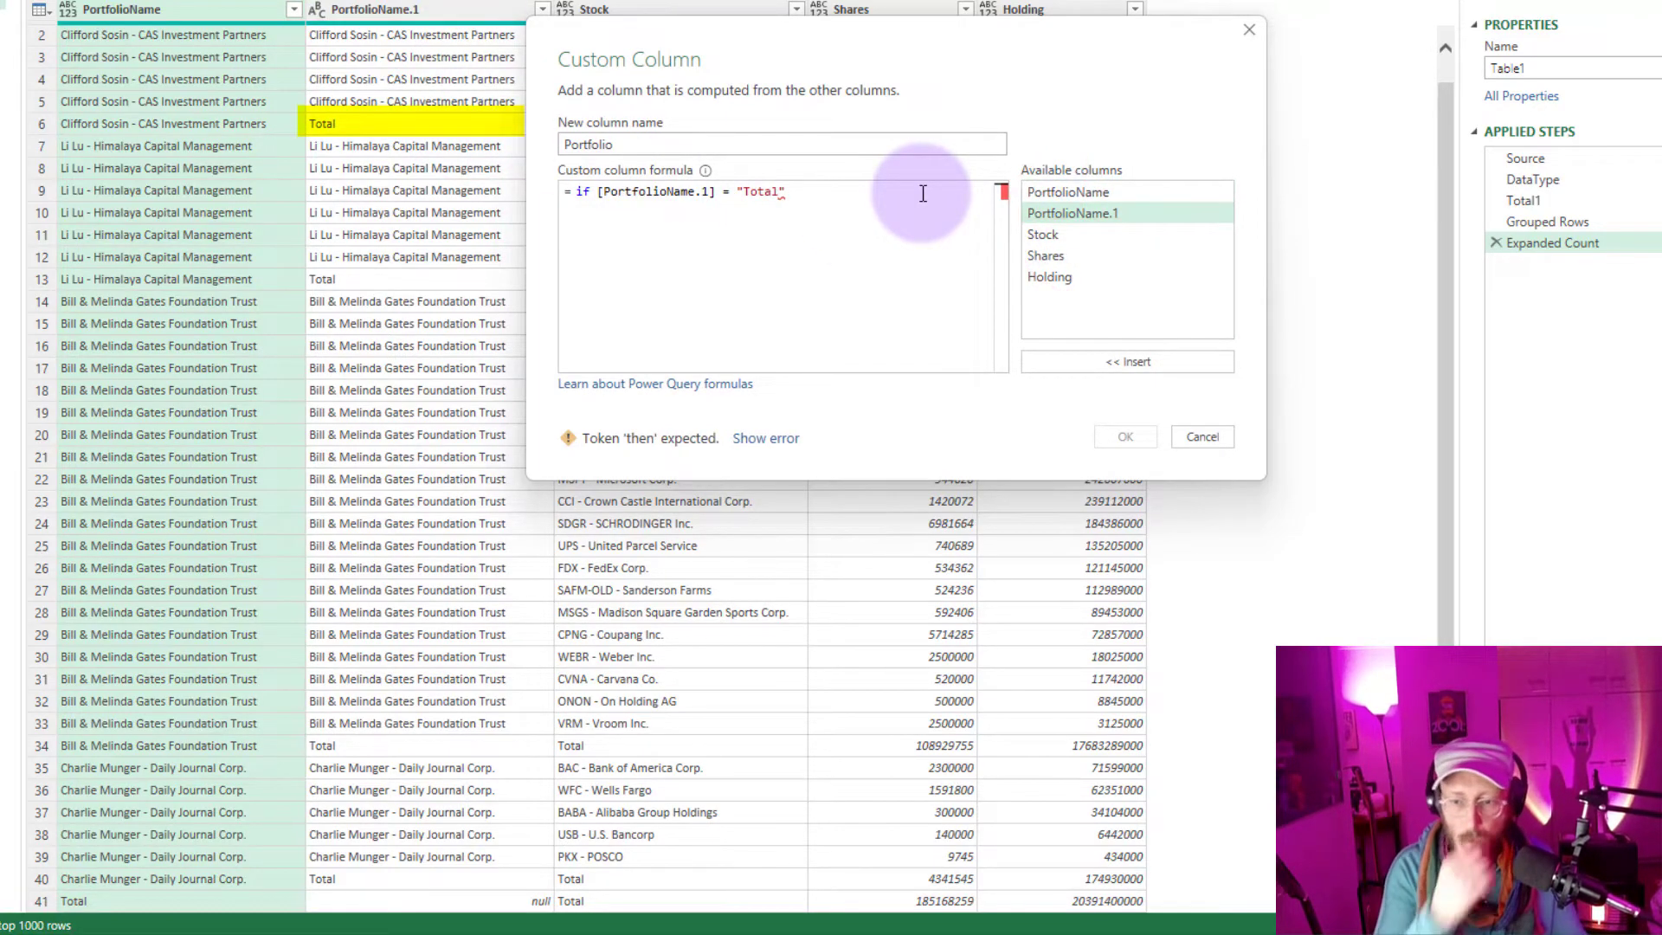
{"action": "type", "text": "Total\""}
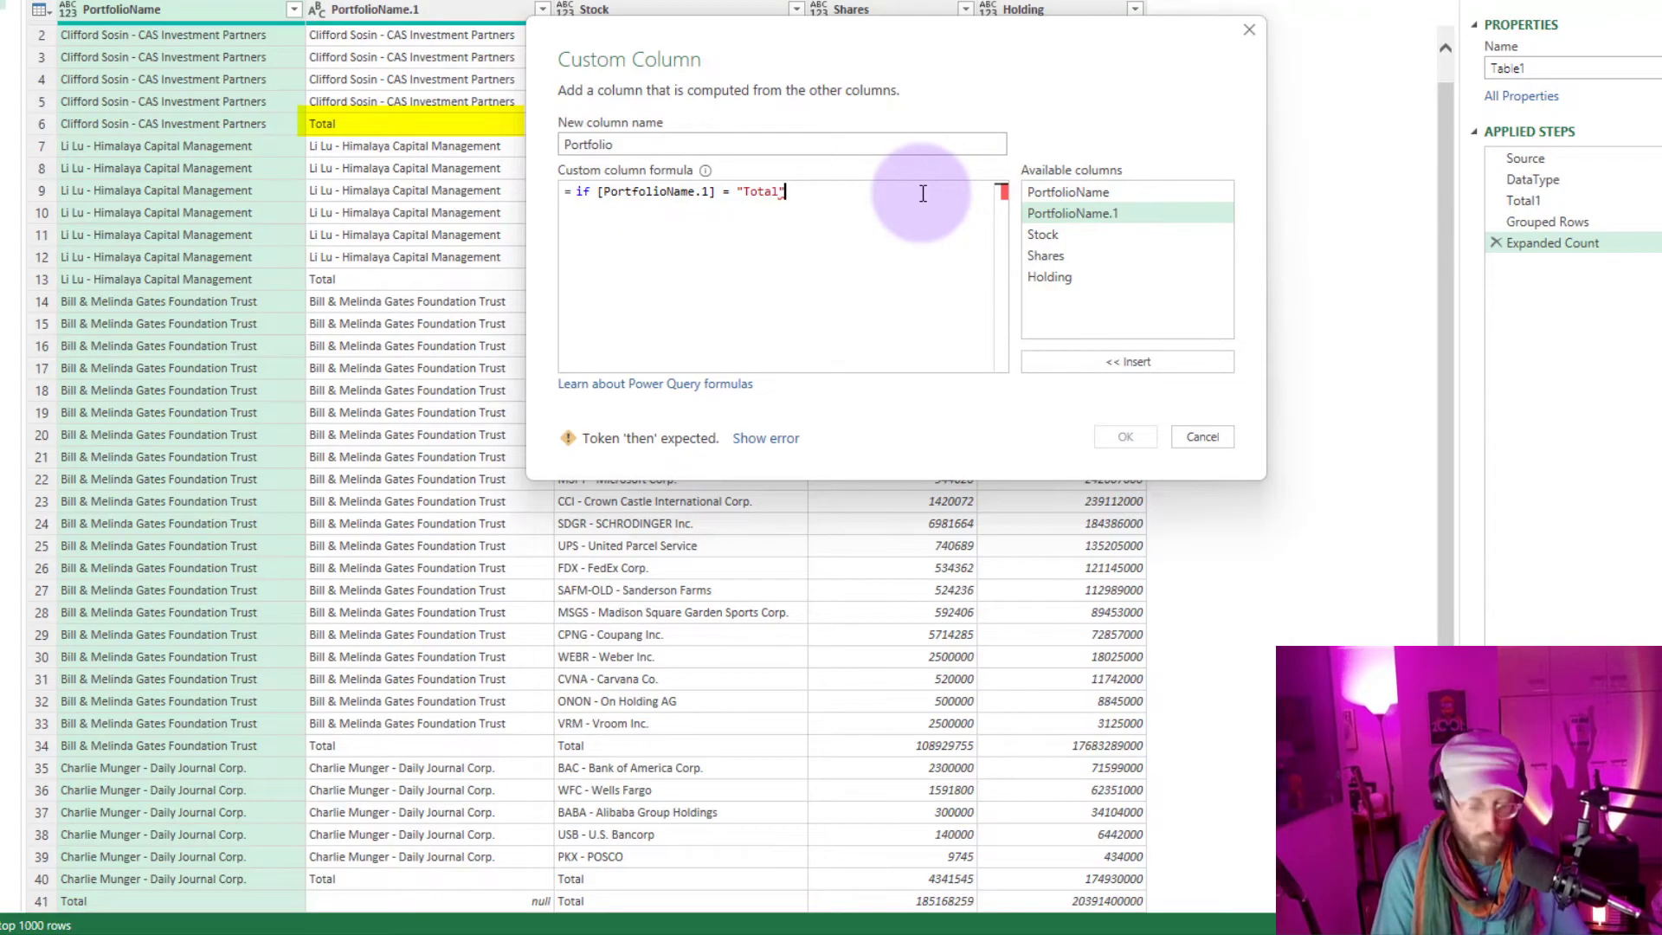
Step: Continue the Portfolio formula with then [PortfolioName] & " - " & [PortfolioName.1] as the result for subtotal rows
{"action": "type", "text": " then"}
{"action": "double_click", "coordinate": [1122, 192]}
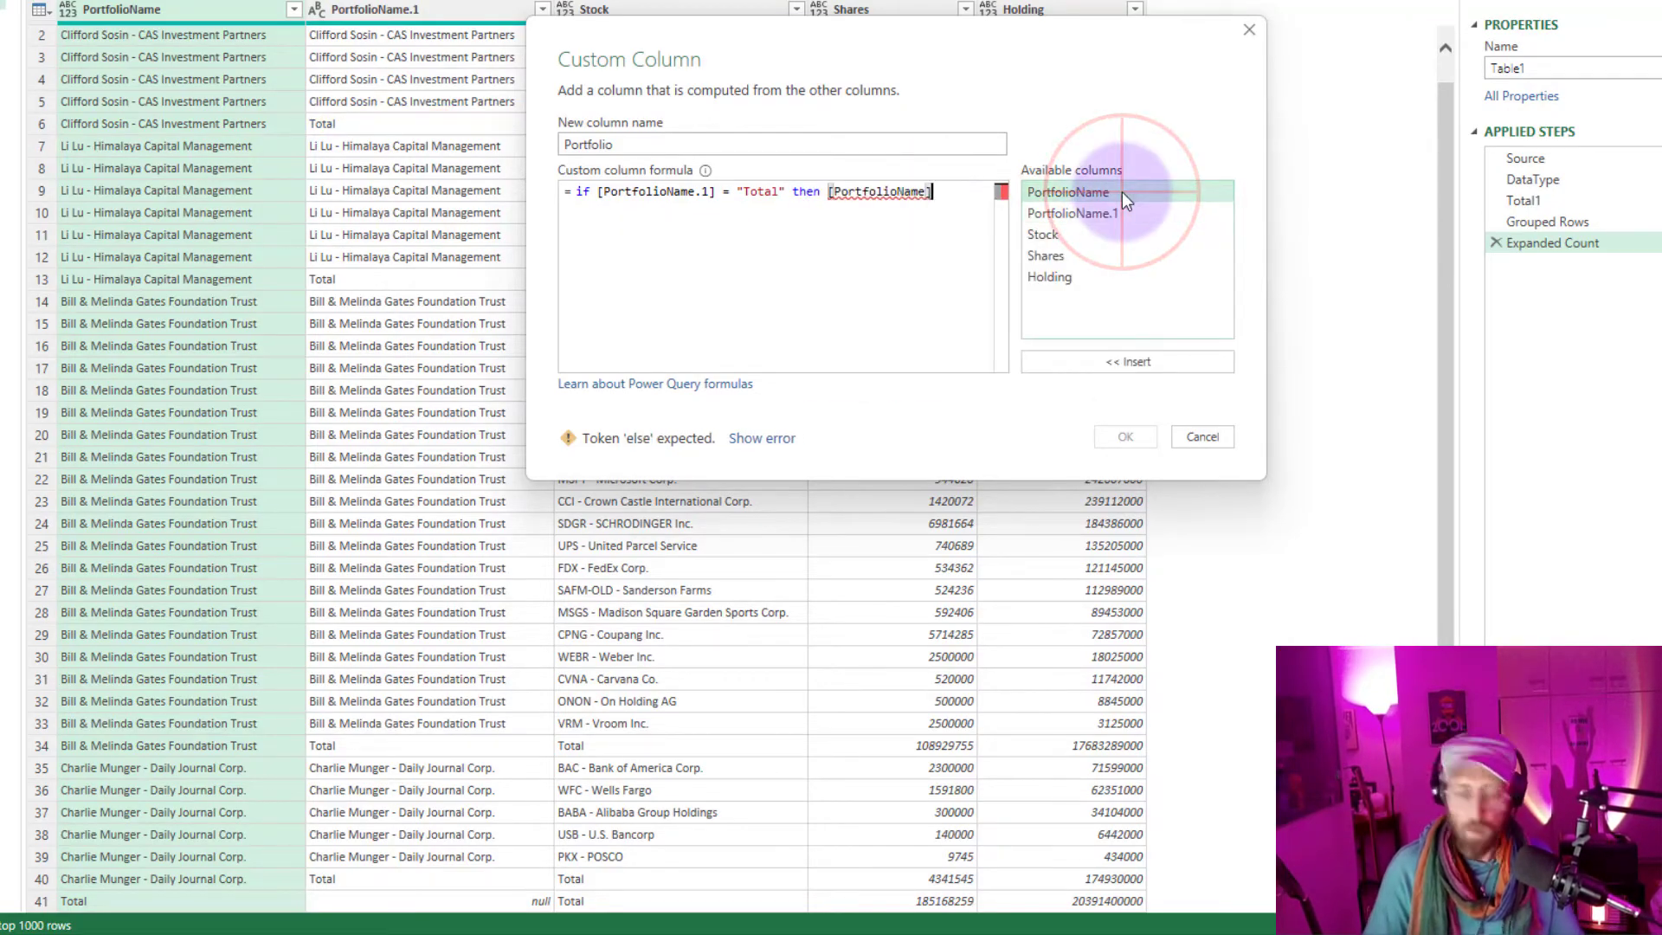
{"action": "type", "text": "& \" "}
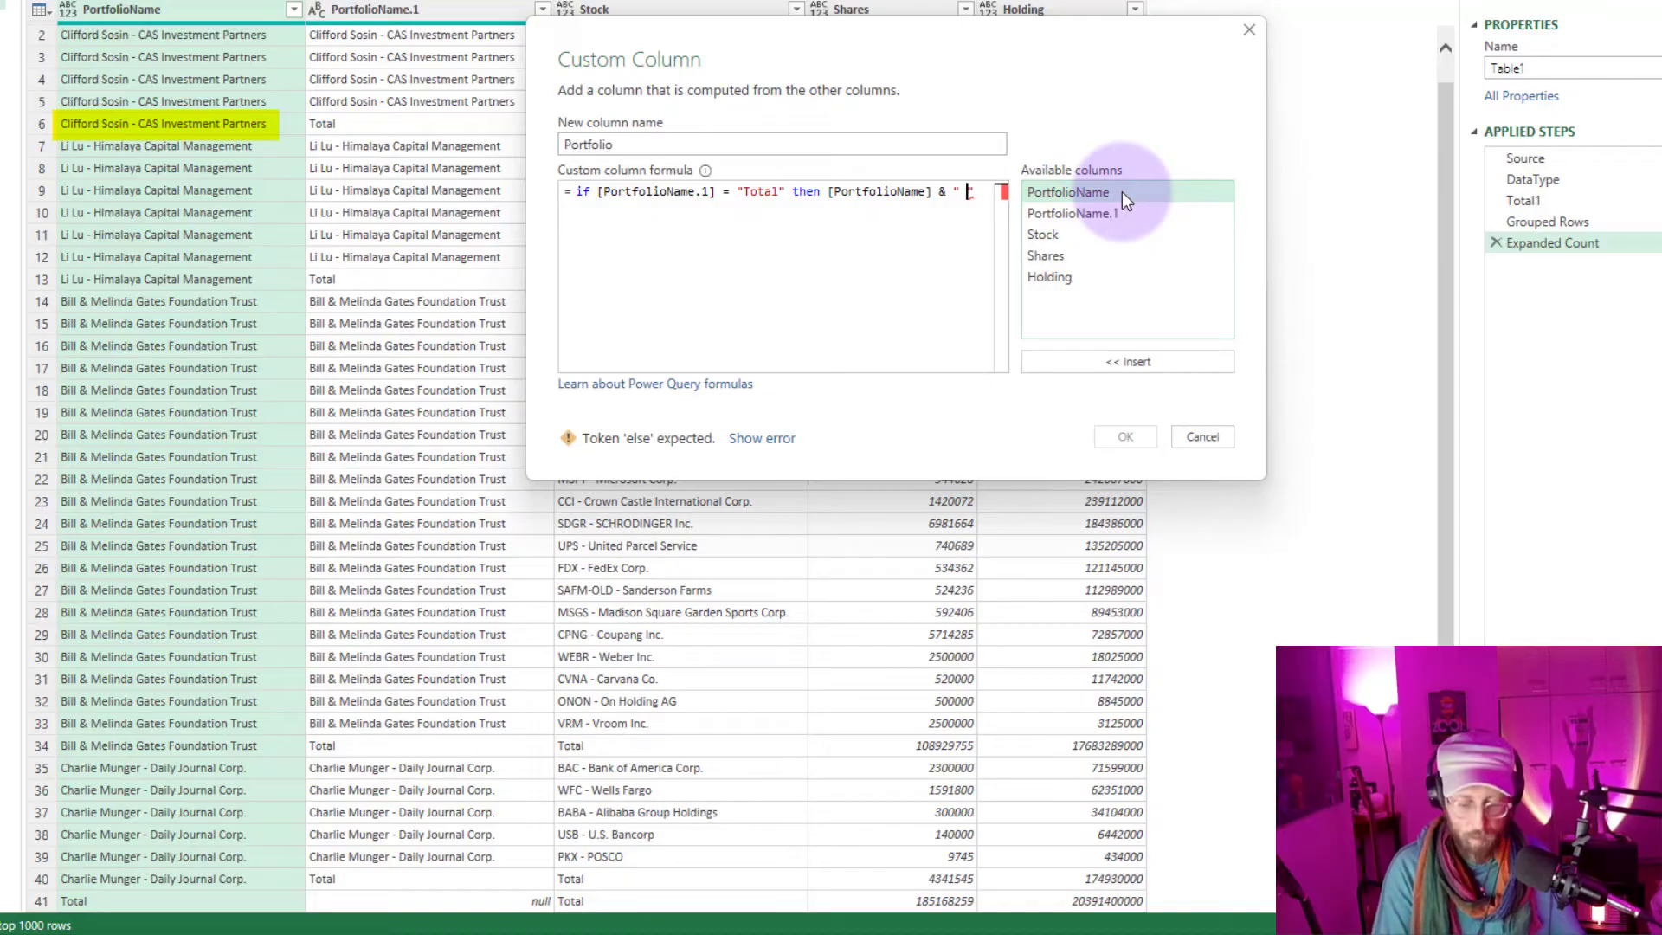
{"action": "type", "text": "- \" &"}
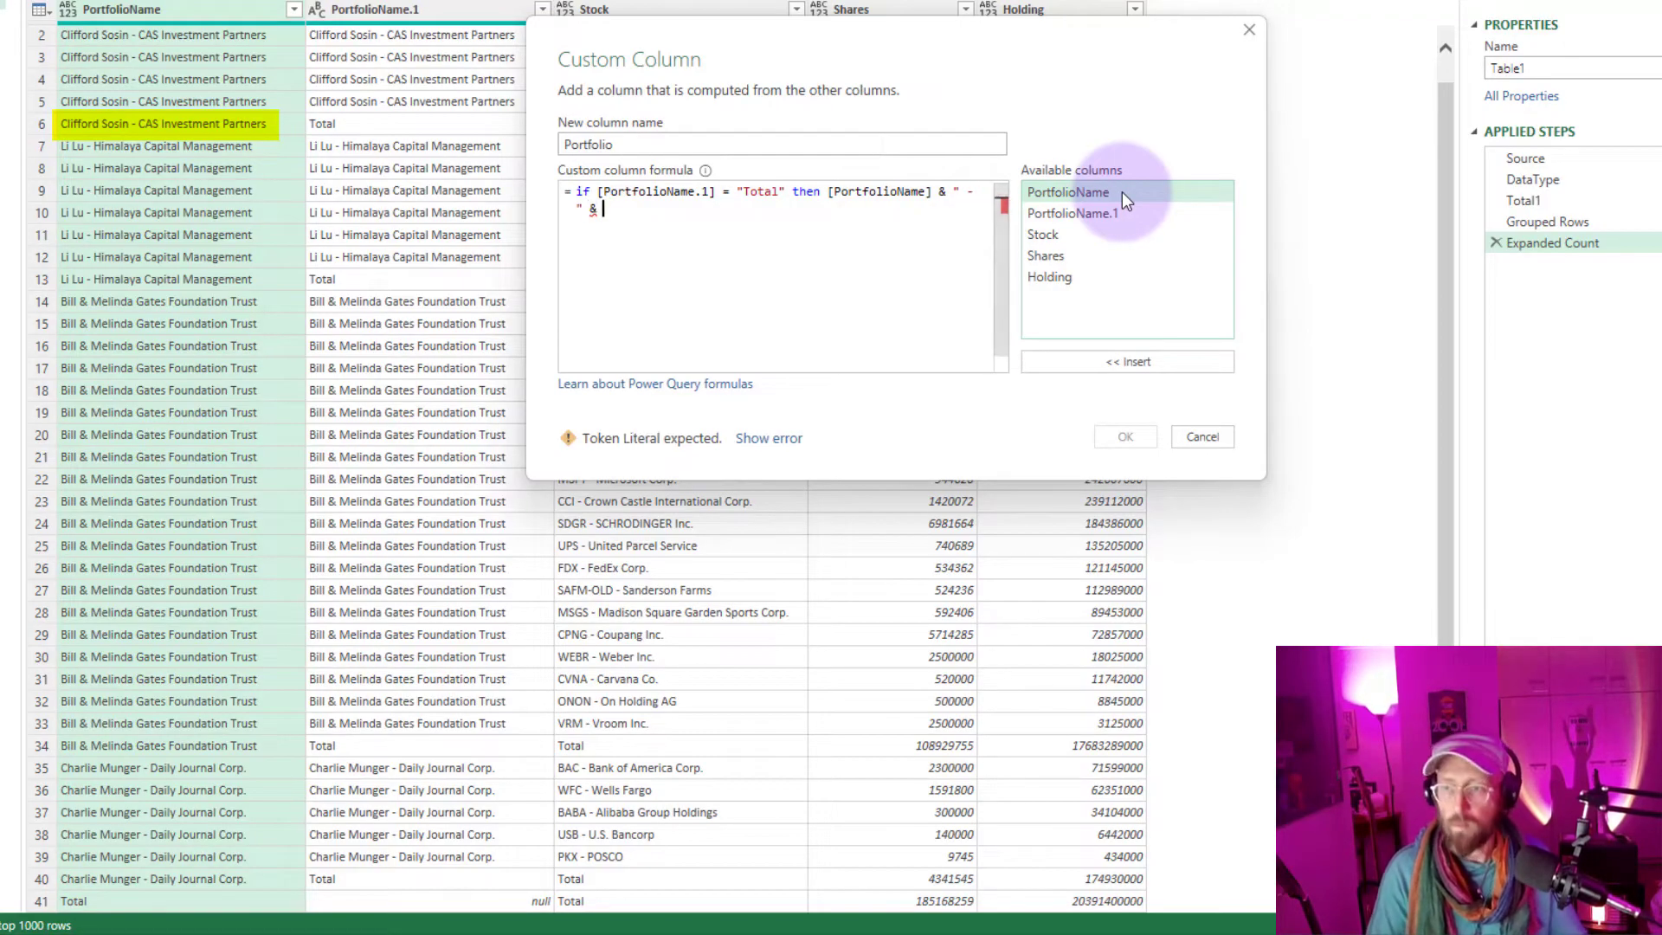
{"action": "double_click", "coordinate": [1126, 213]}
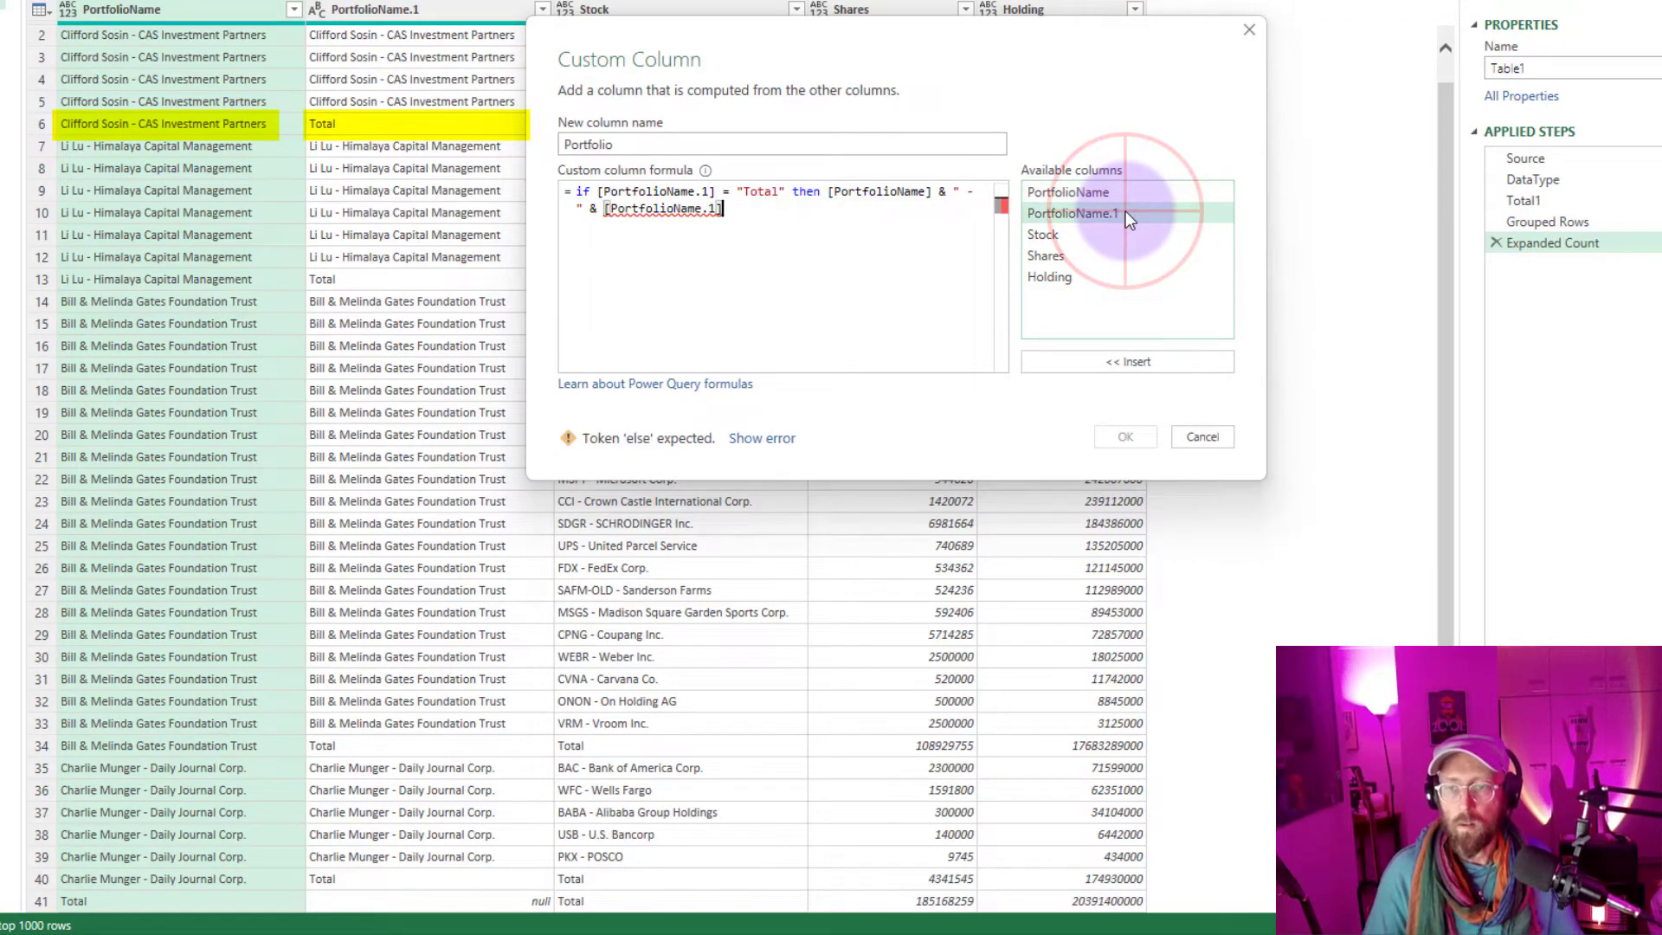
Step: Add a second condition to the Portfolio formula: else if [PortfolioName.1] = null then "Grand Total"
{"action": "type", "text": "els"}
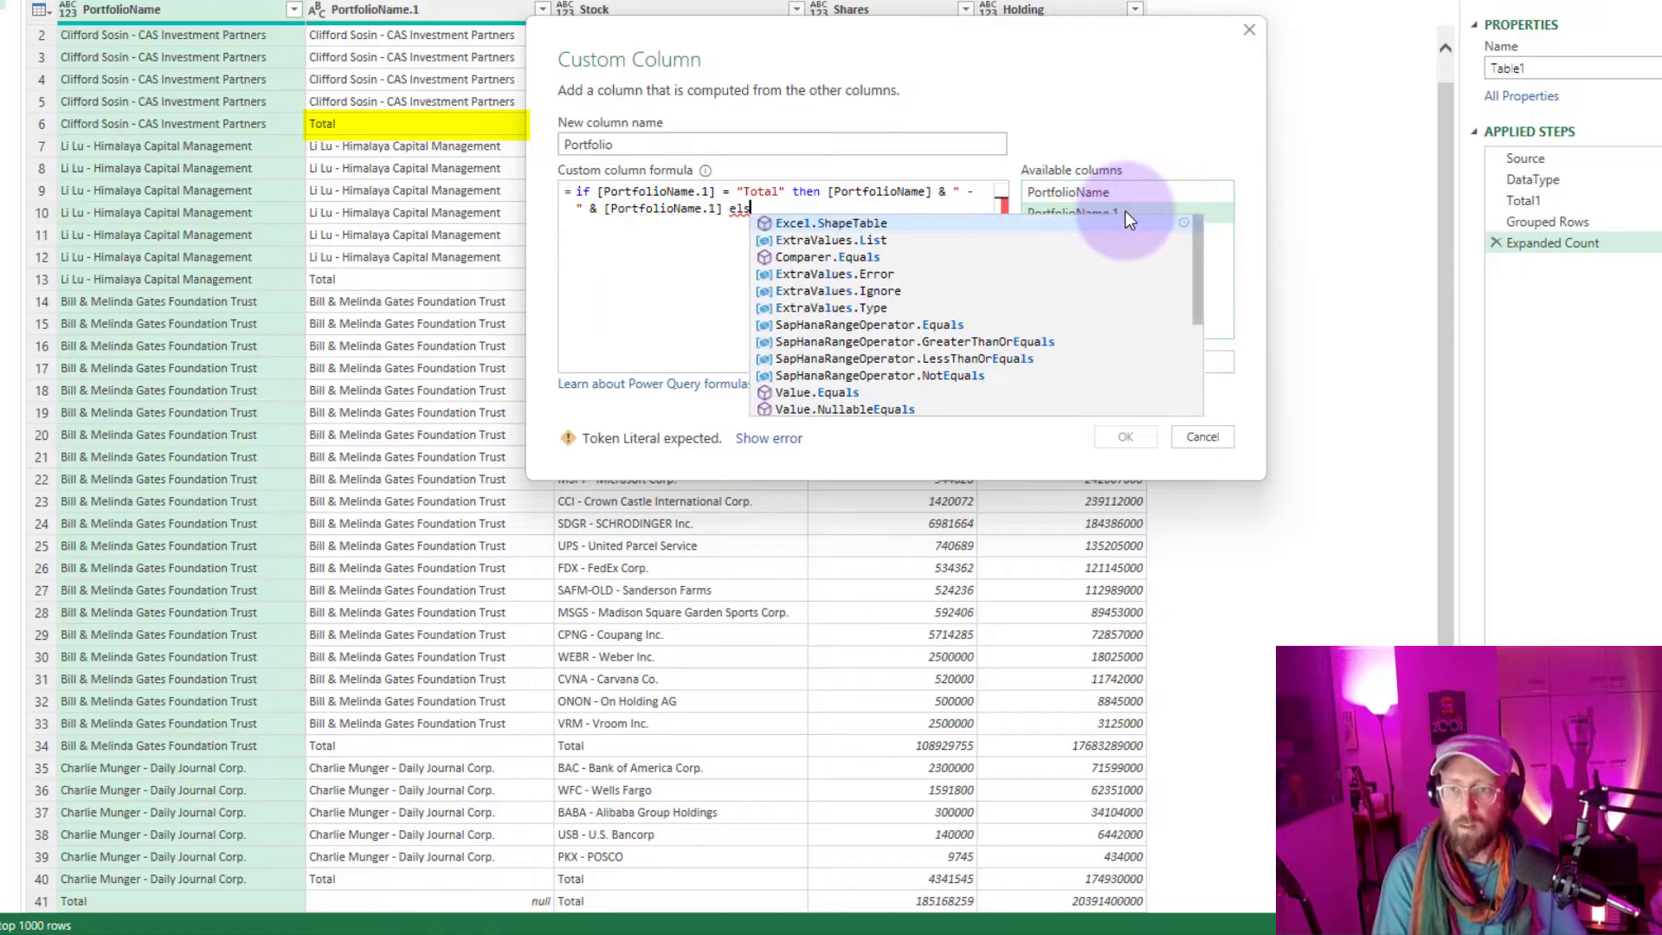
{"action": "type", "text": "e if"}
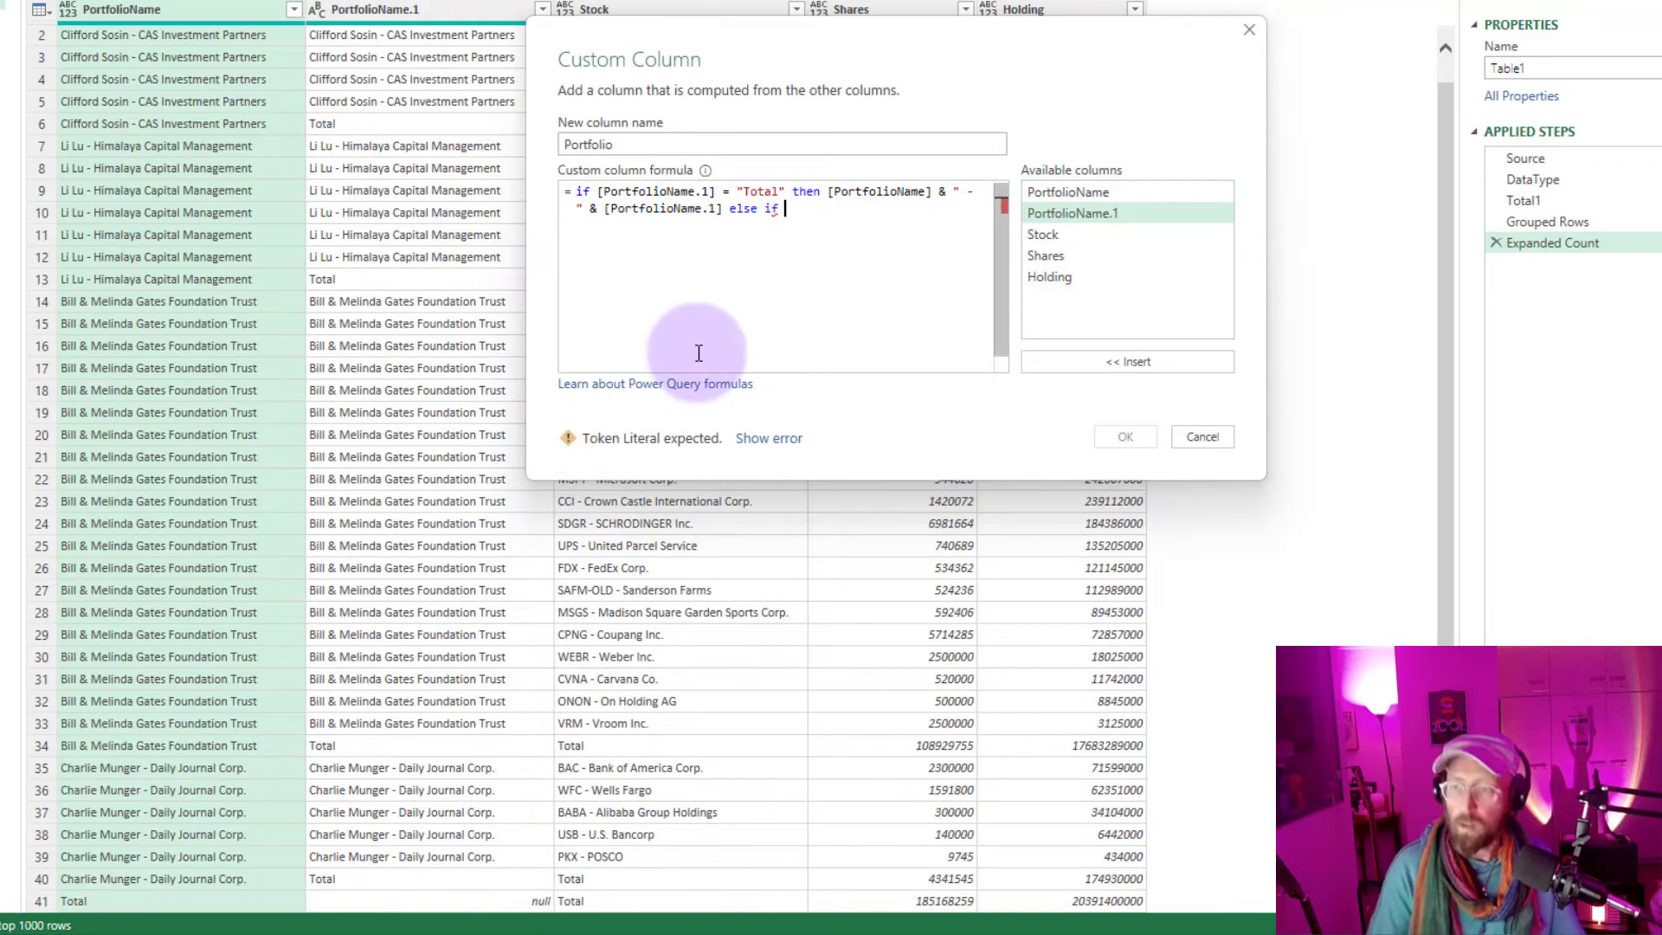
{"action": "double_click", "coordinate": [1112, 212]}
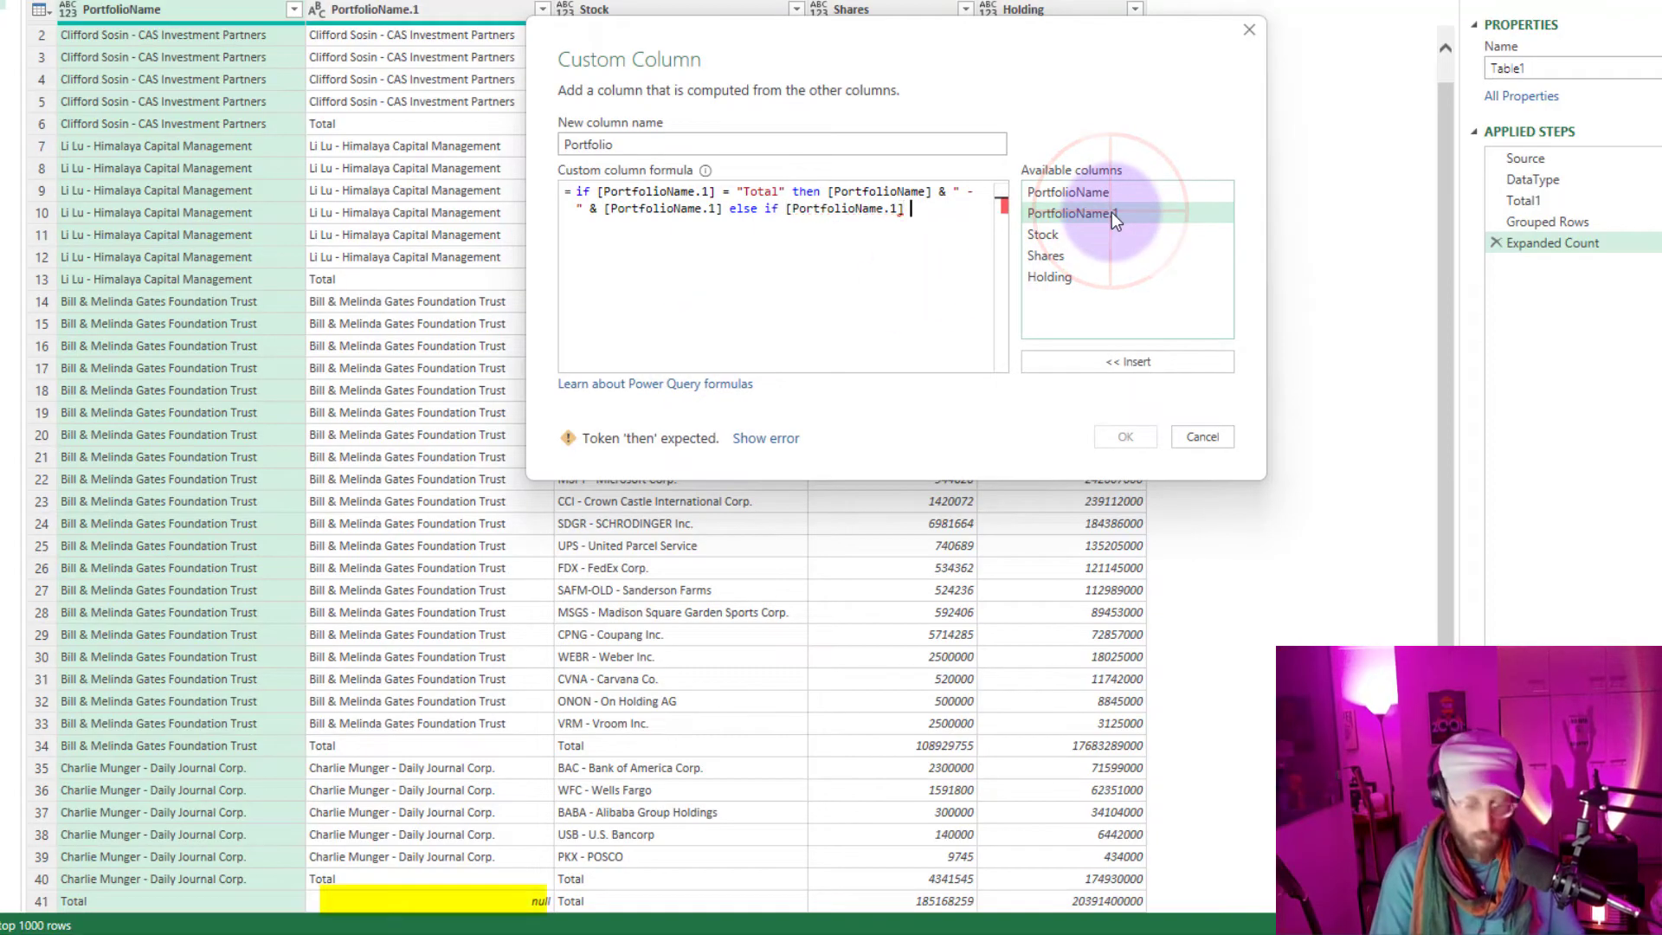
{"action": "type", "text": "= n"}
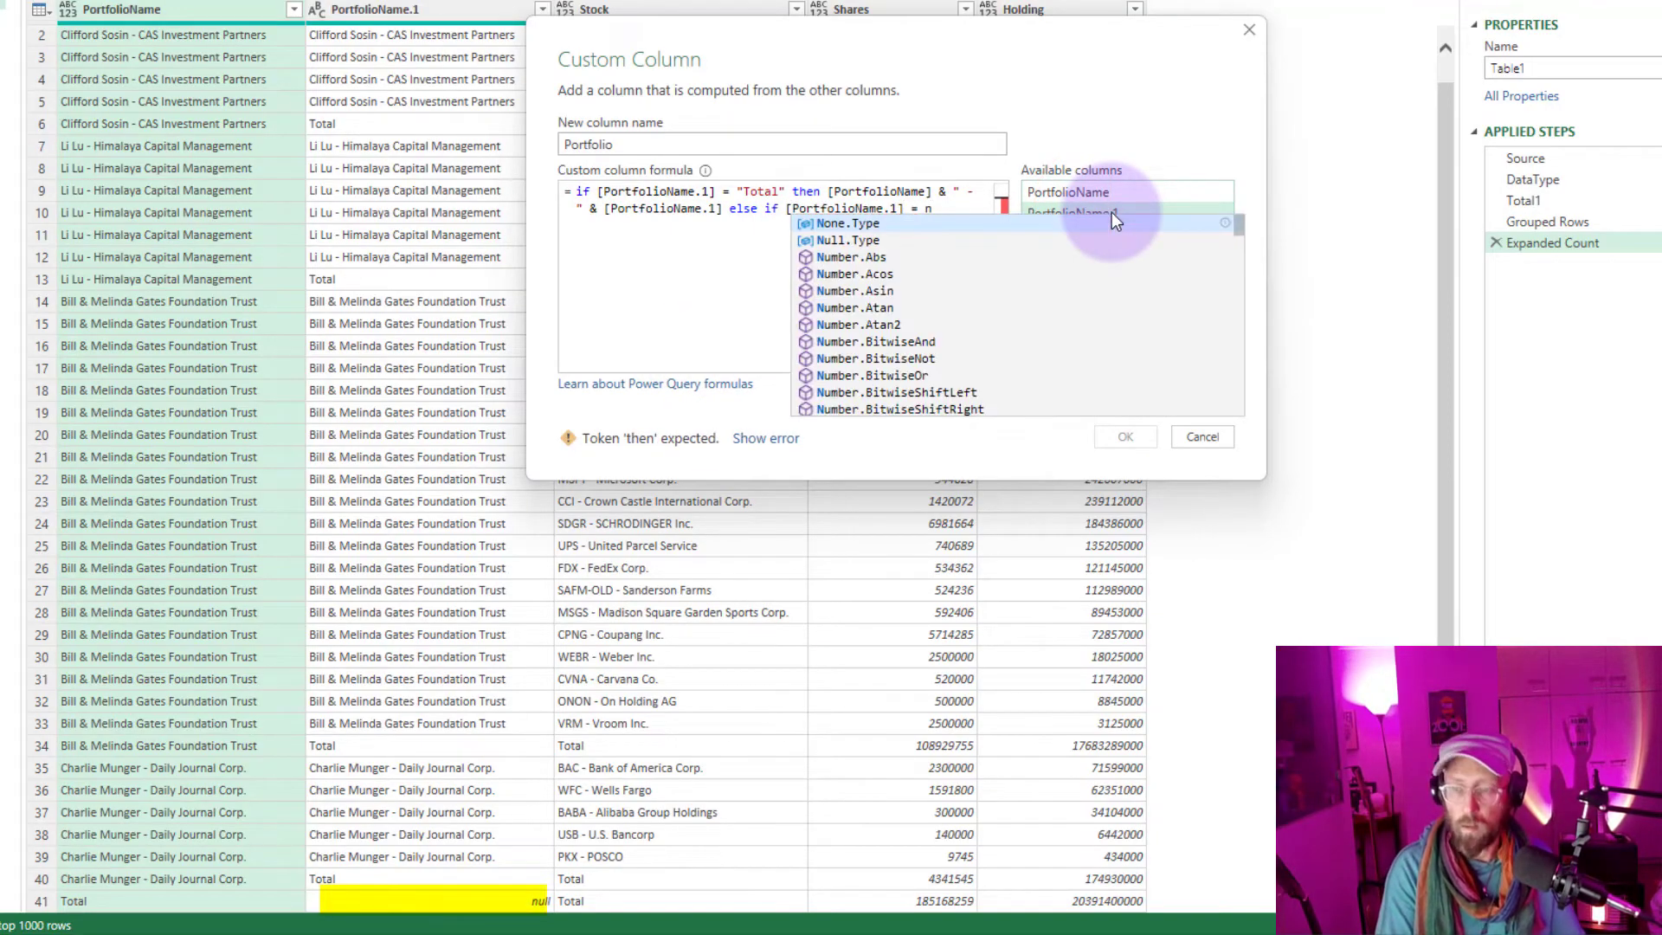
{"action": "type", "text": "ull then "}
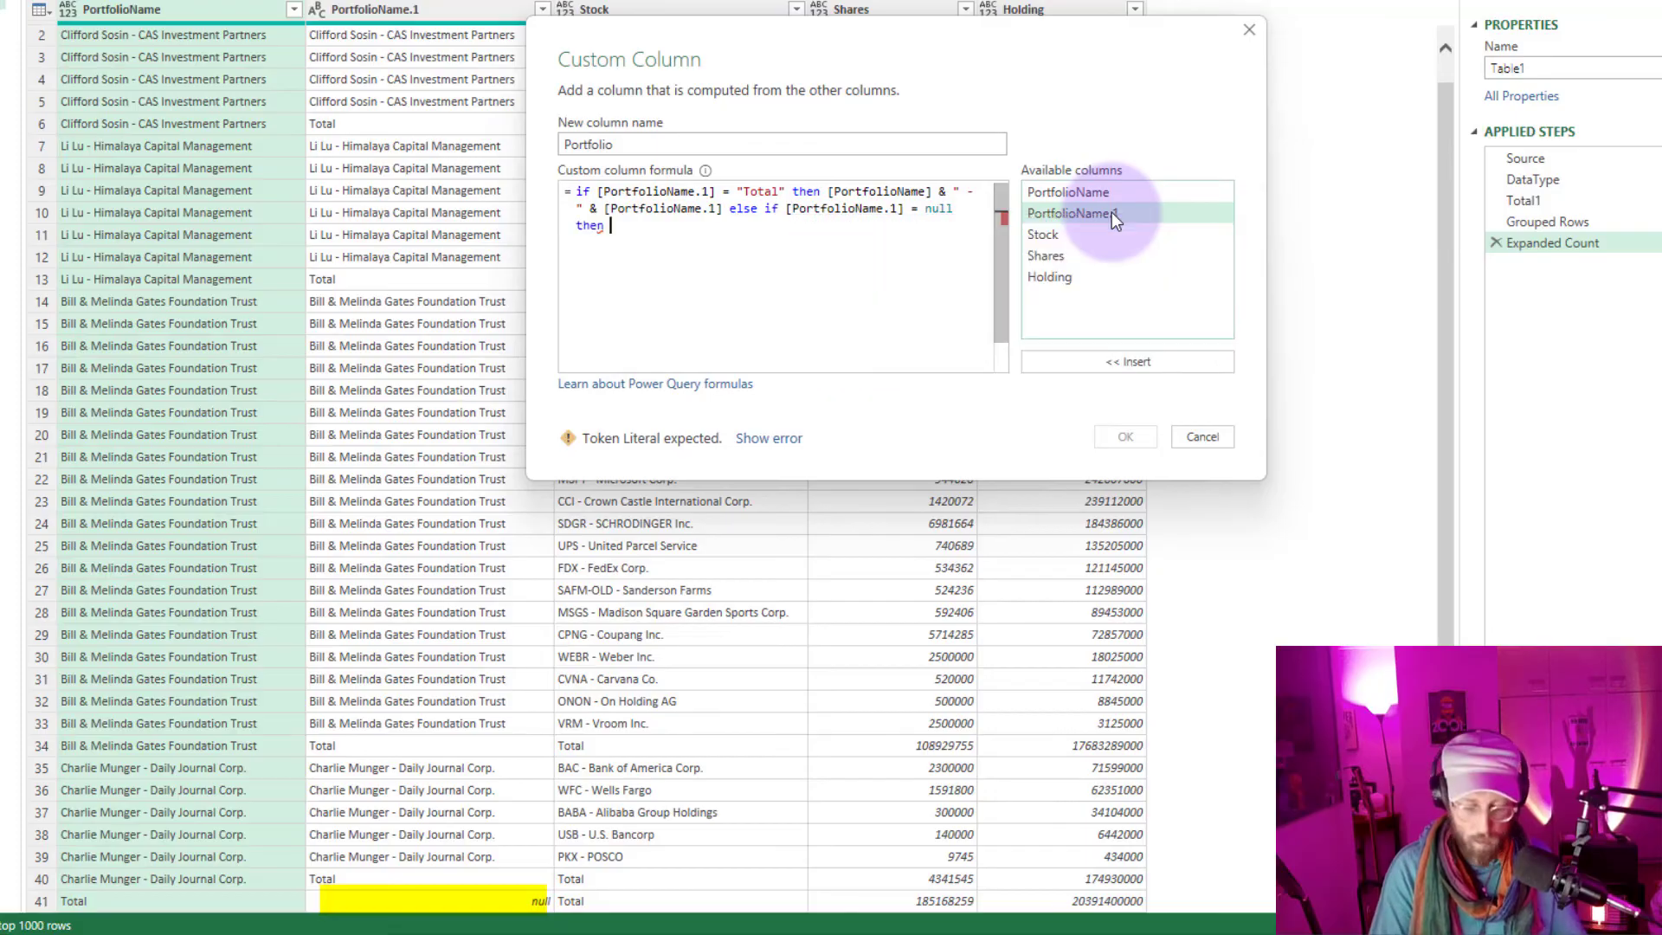
{"action": "type", "text": "\"Gr"}
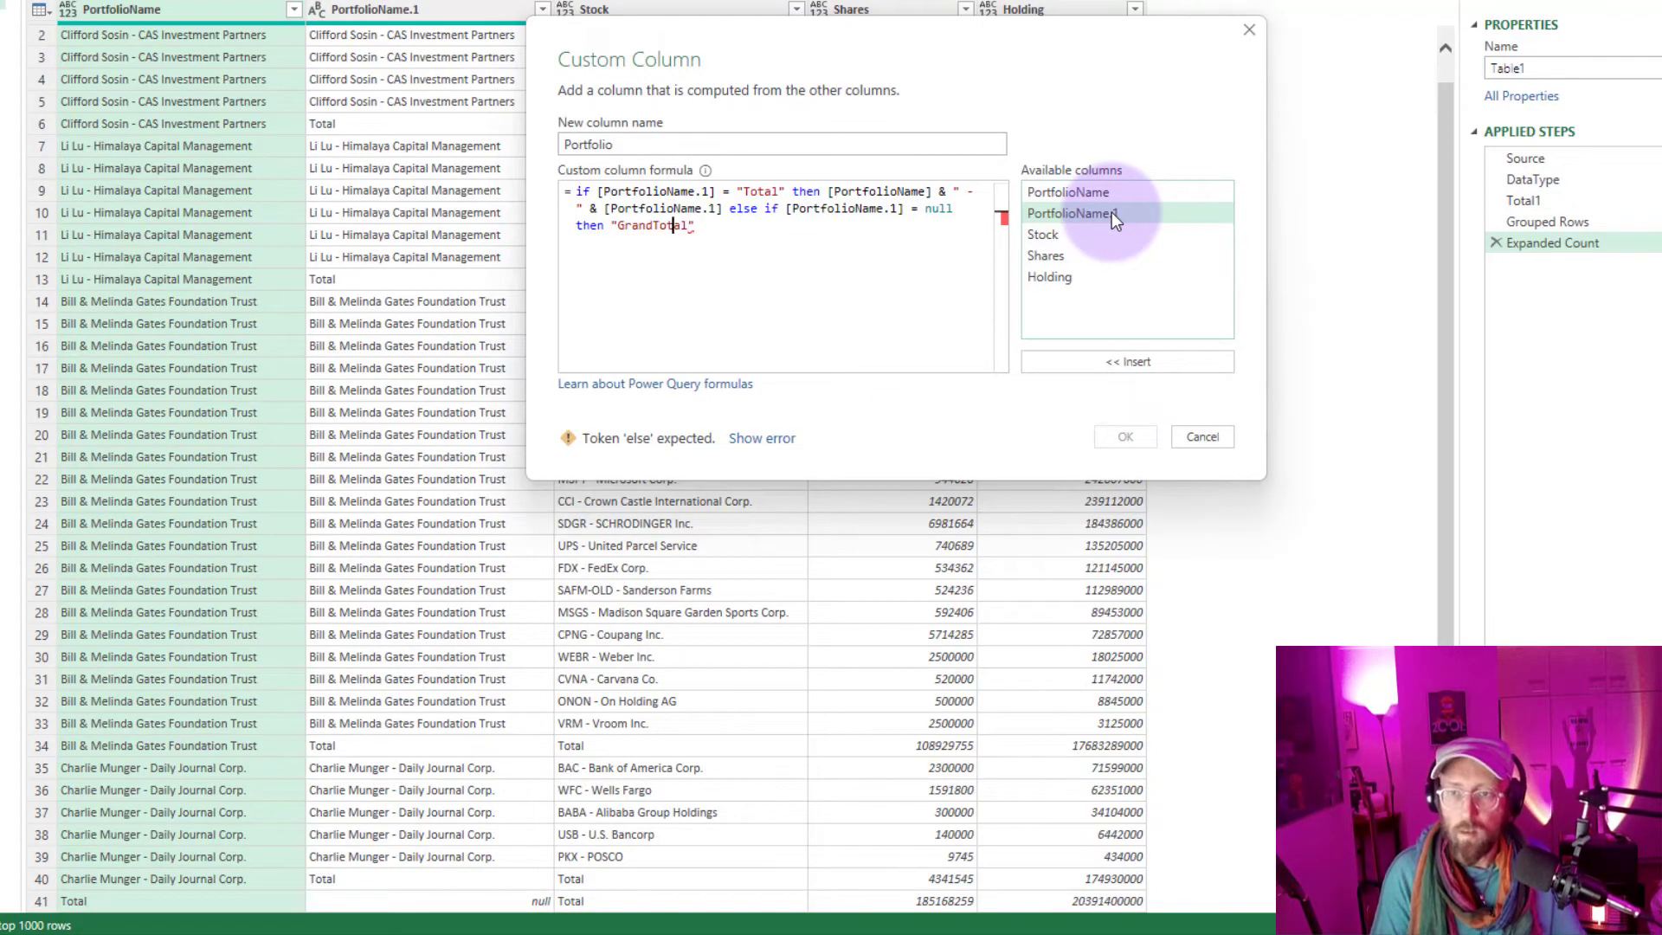
{"action": "type", "text": "and"}
{"action": "key", "text": "End"}
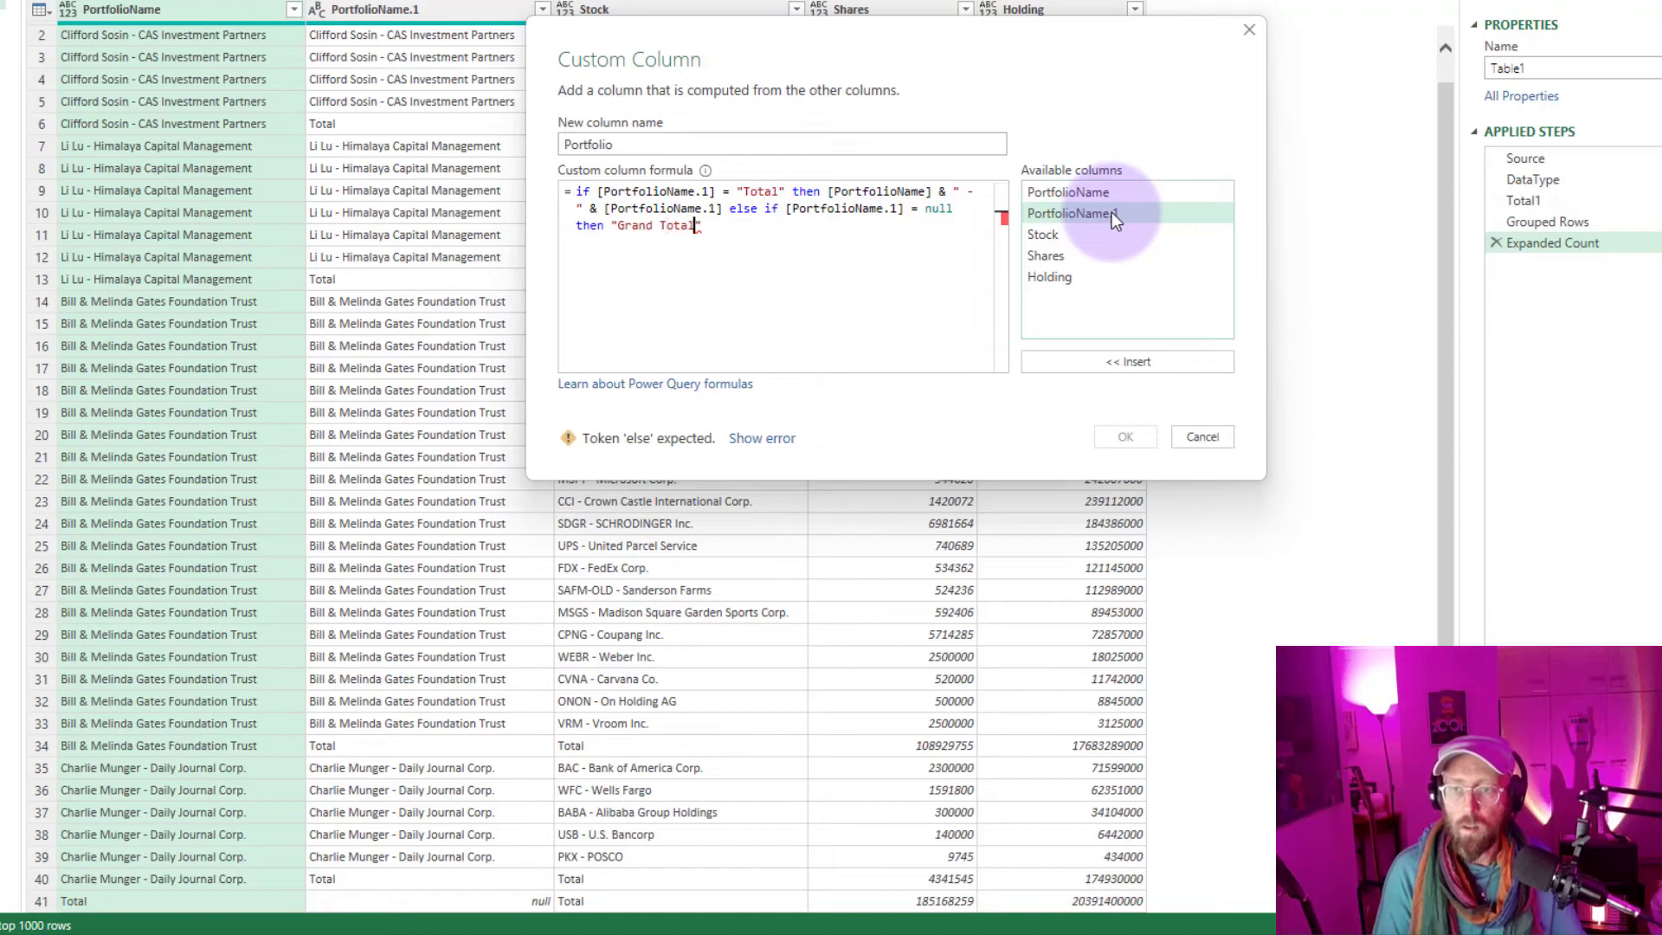
Step: Finish the Portfolio formula with else [PortfolioName.1], create the custom column and check its rows down to the end
{"action": "type", "text": "else"}
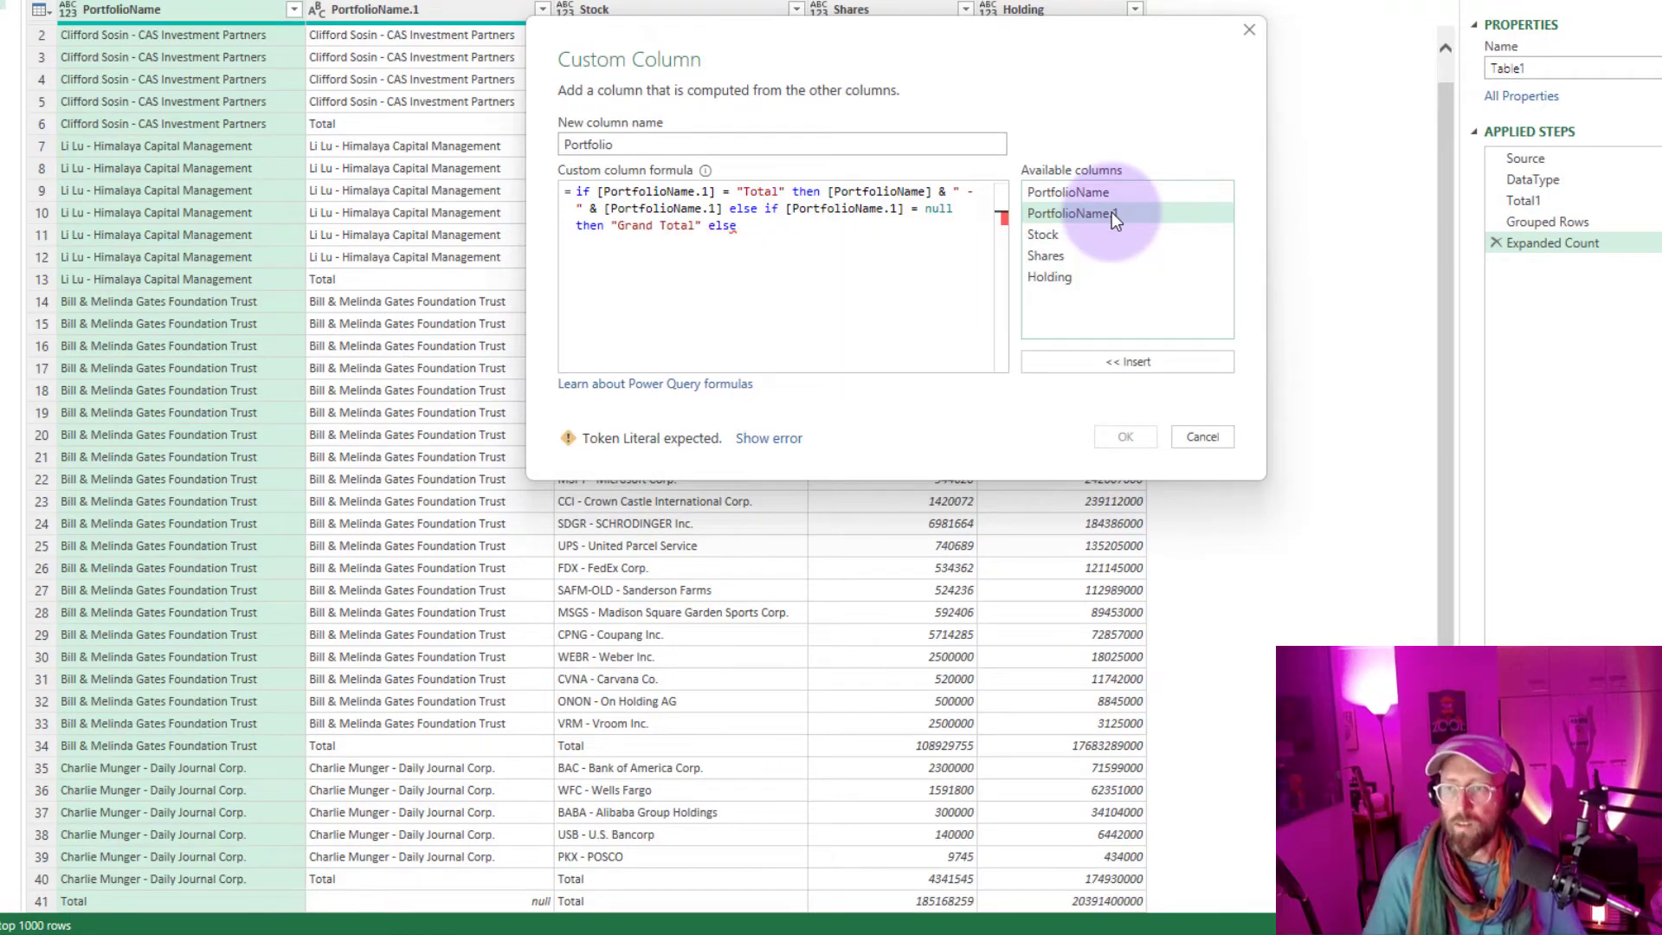
{"action": "double_click", "coordinate": [1111, 213]}
{"action": "left_click", "coordinate": [1125, 437]}
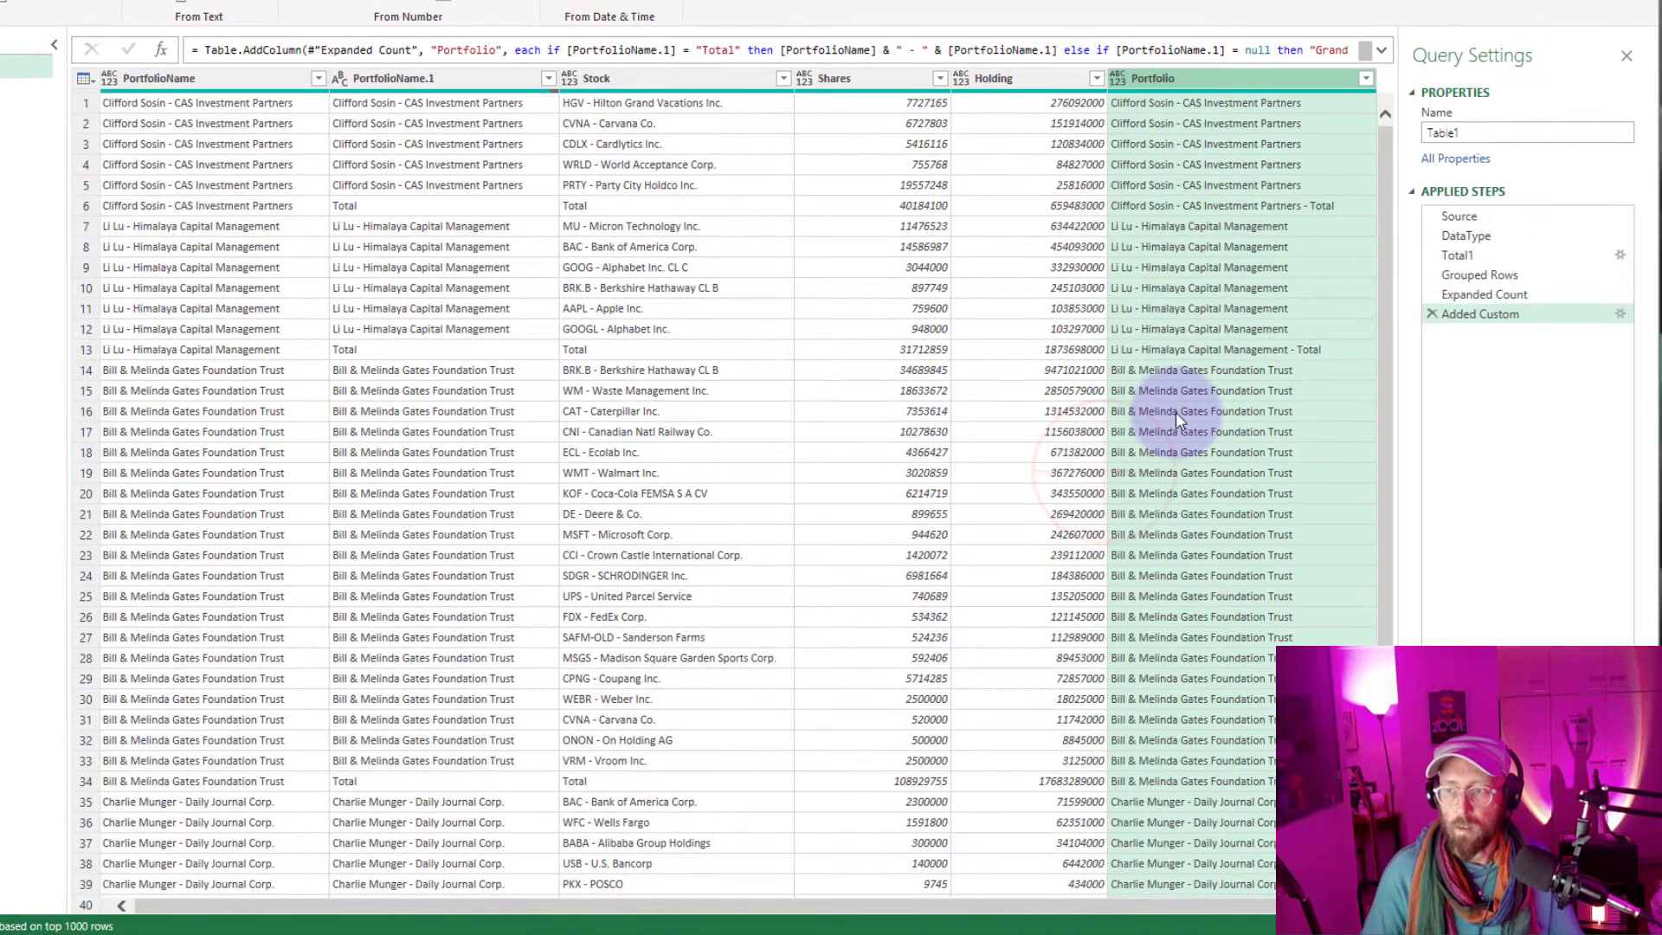
{"action": "scroll", "coordinate": [1176, 412], "scroll_direction": "down", "scroll_amount": 2}
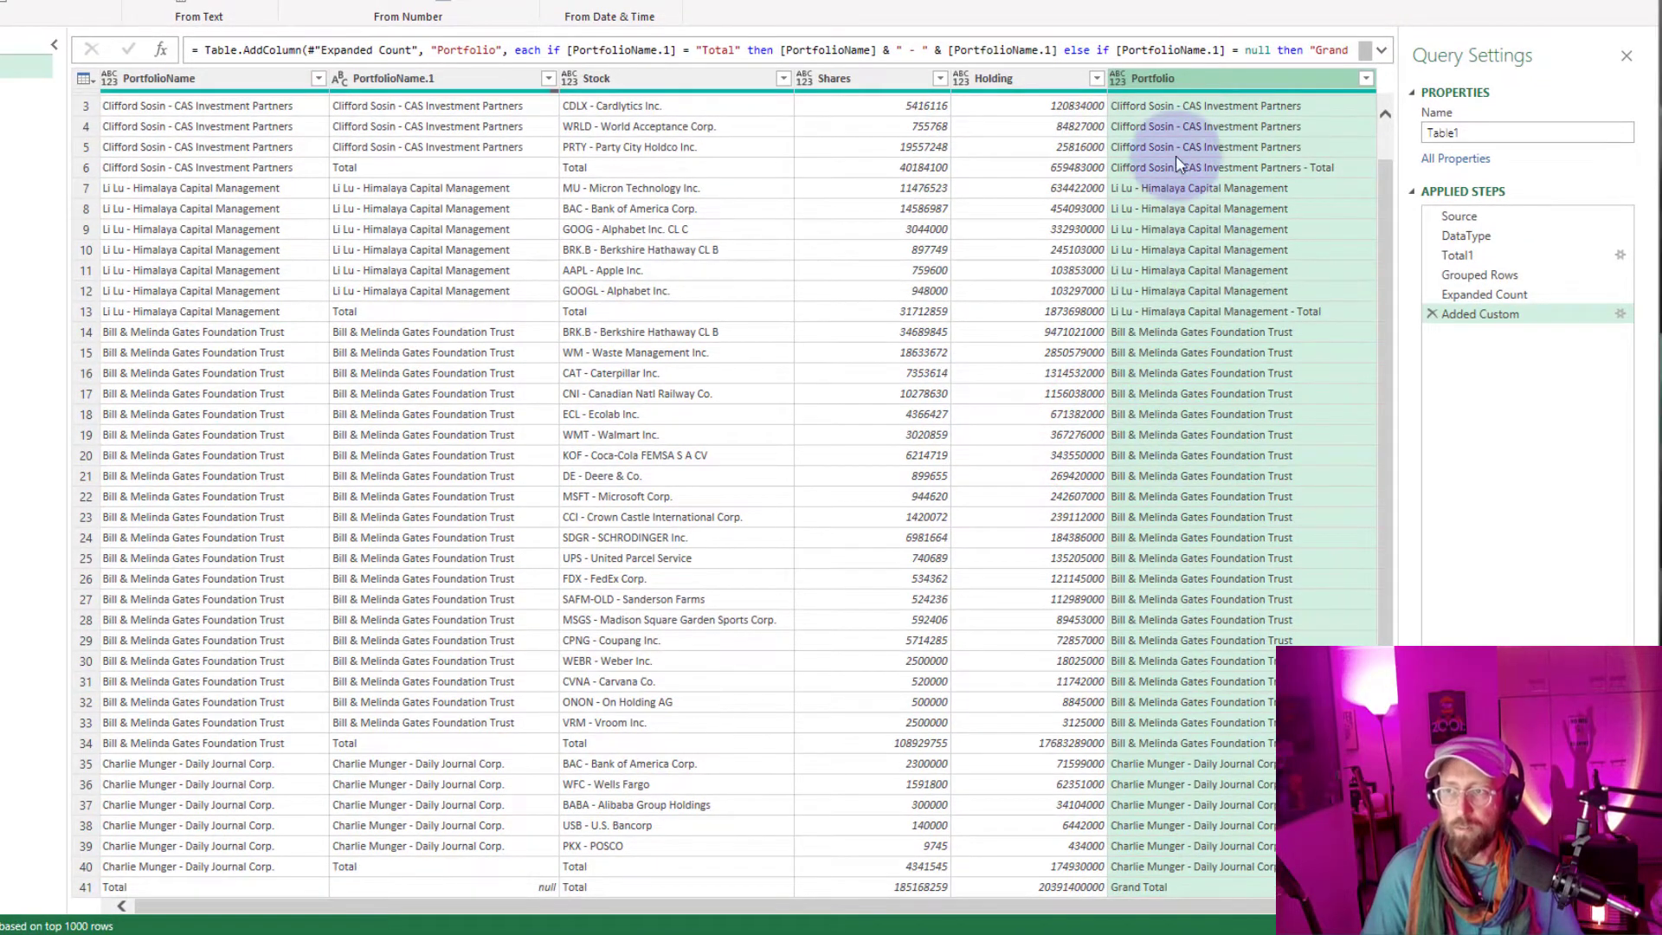
Step: Move the Portfolio column directly after PortfolioName, and remove the PortfolioName and PortfolioName.1 columns
{"action": "left_click_drag", "start_coordinate": [1187, 82], "coordinate": [294, 80]}
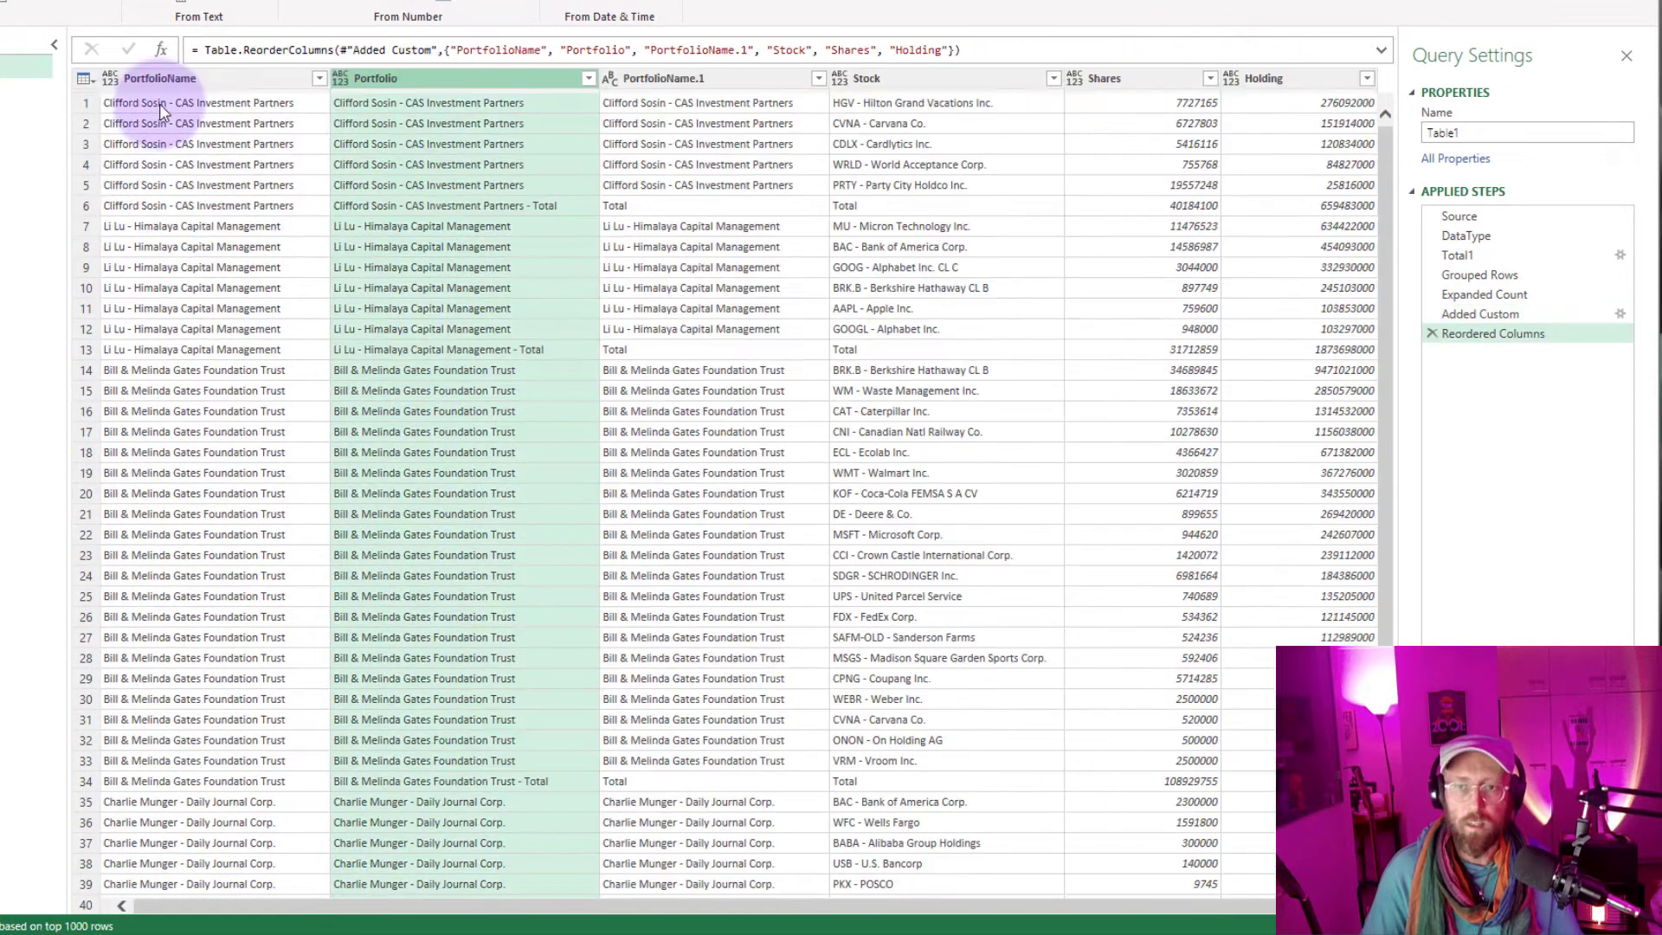
{"action": "left_click", "coordinate": [242, 78]}
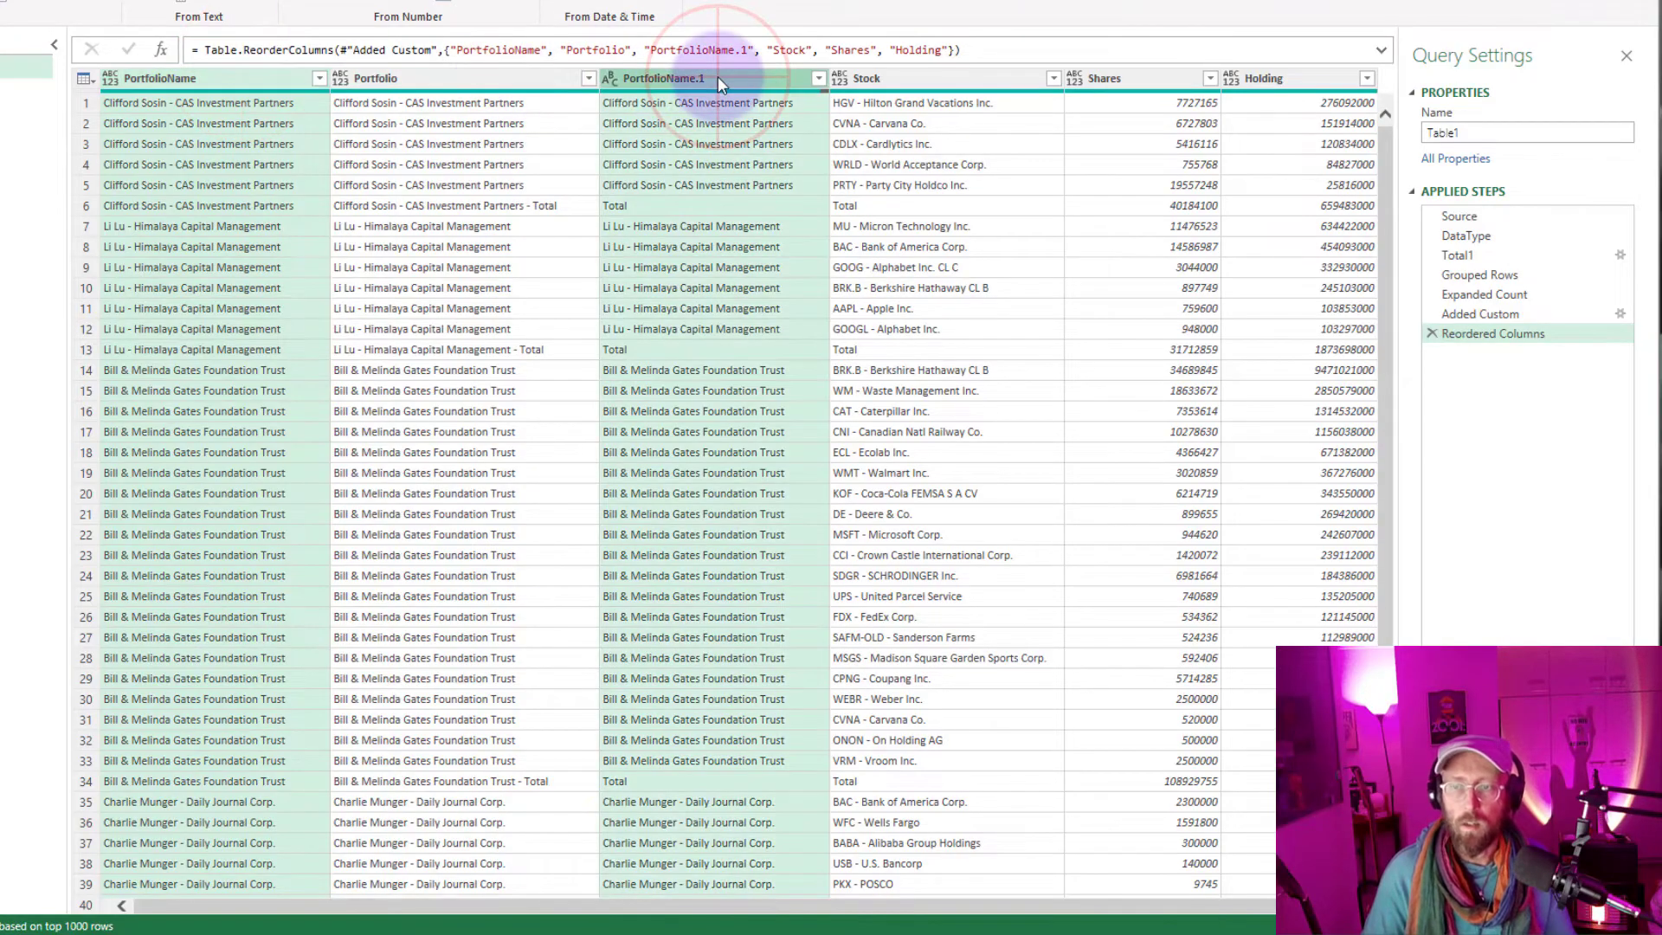
{"action": "left_click", "coordinate": [719, 77]}
{"action": "right_click", "coordinate": [718, 77]}
{"action": "left_click", "coordinate": [758, 116]}
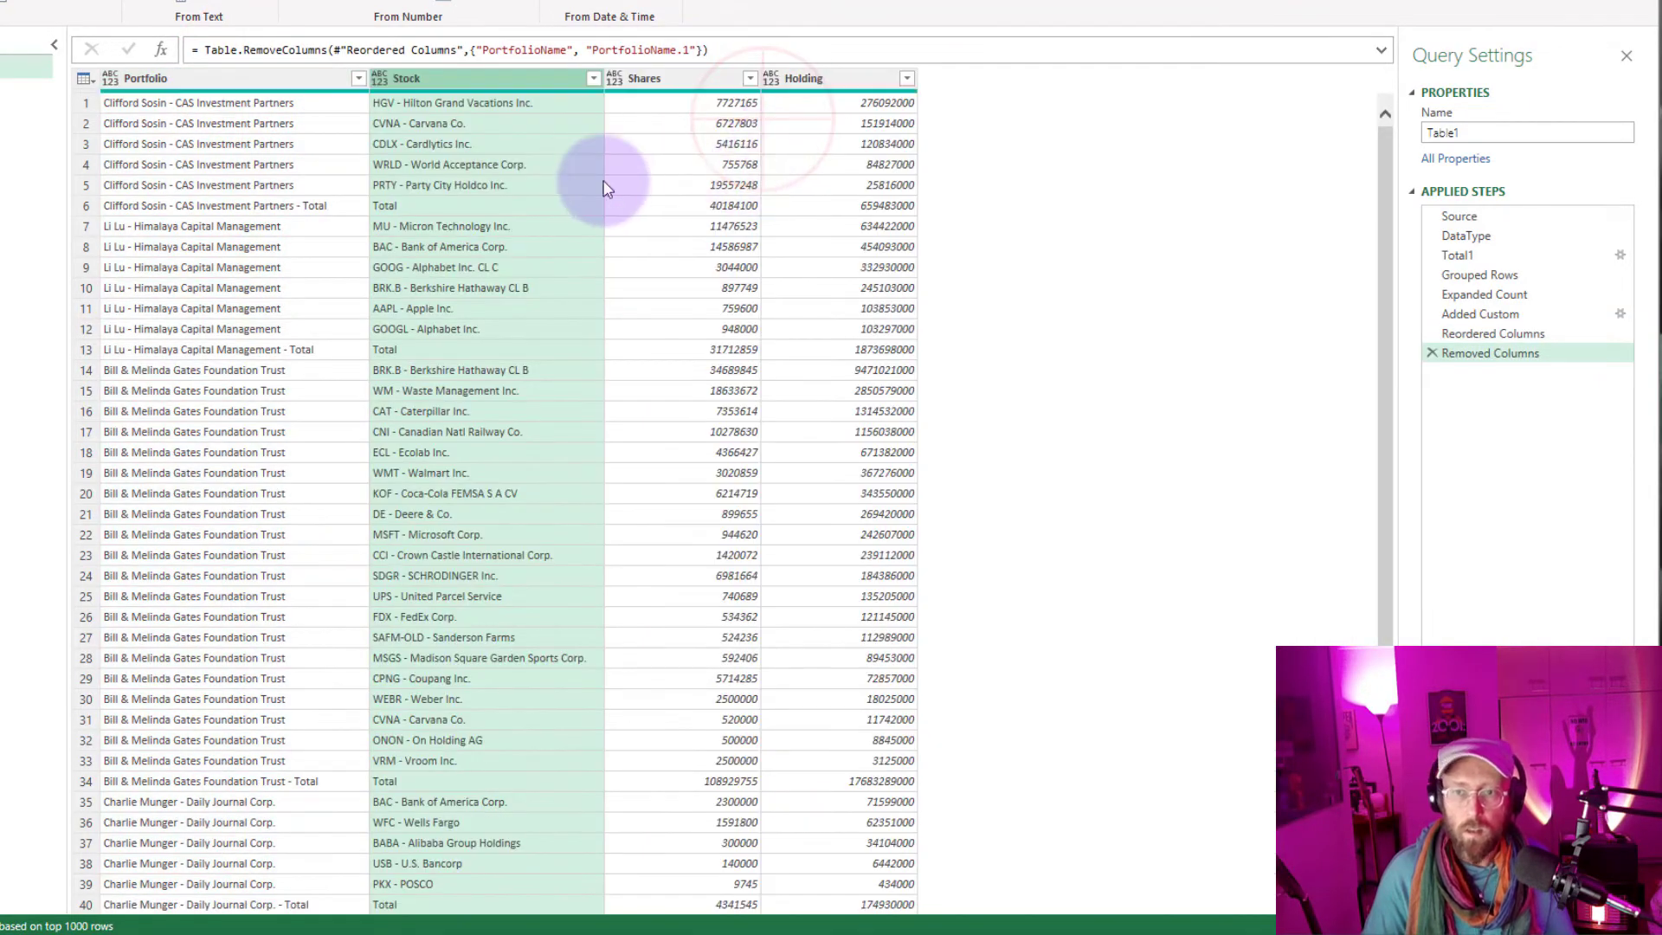
Step: Replace the value Total in the Stock column with an empty value
{"action": "scroll", "coordinate": [483, 204], "scroll_direction": "down", "scroll_amount": 1}
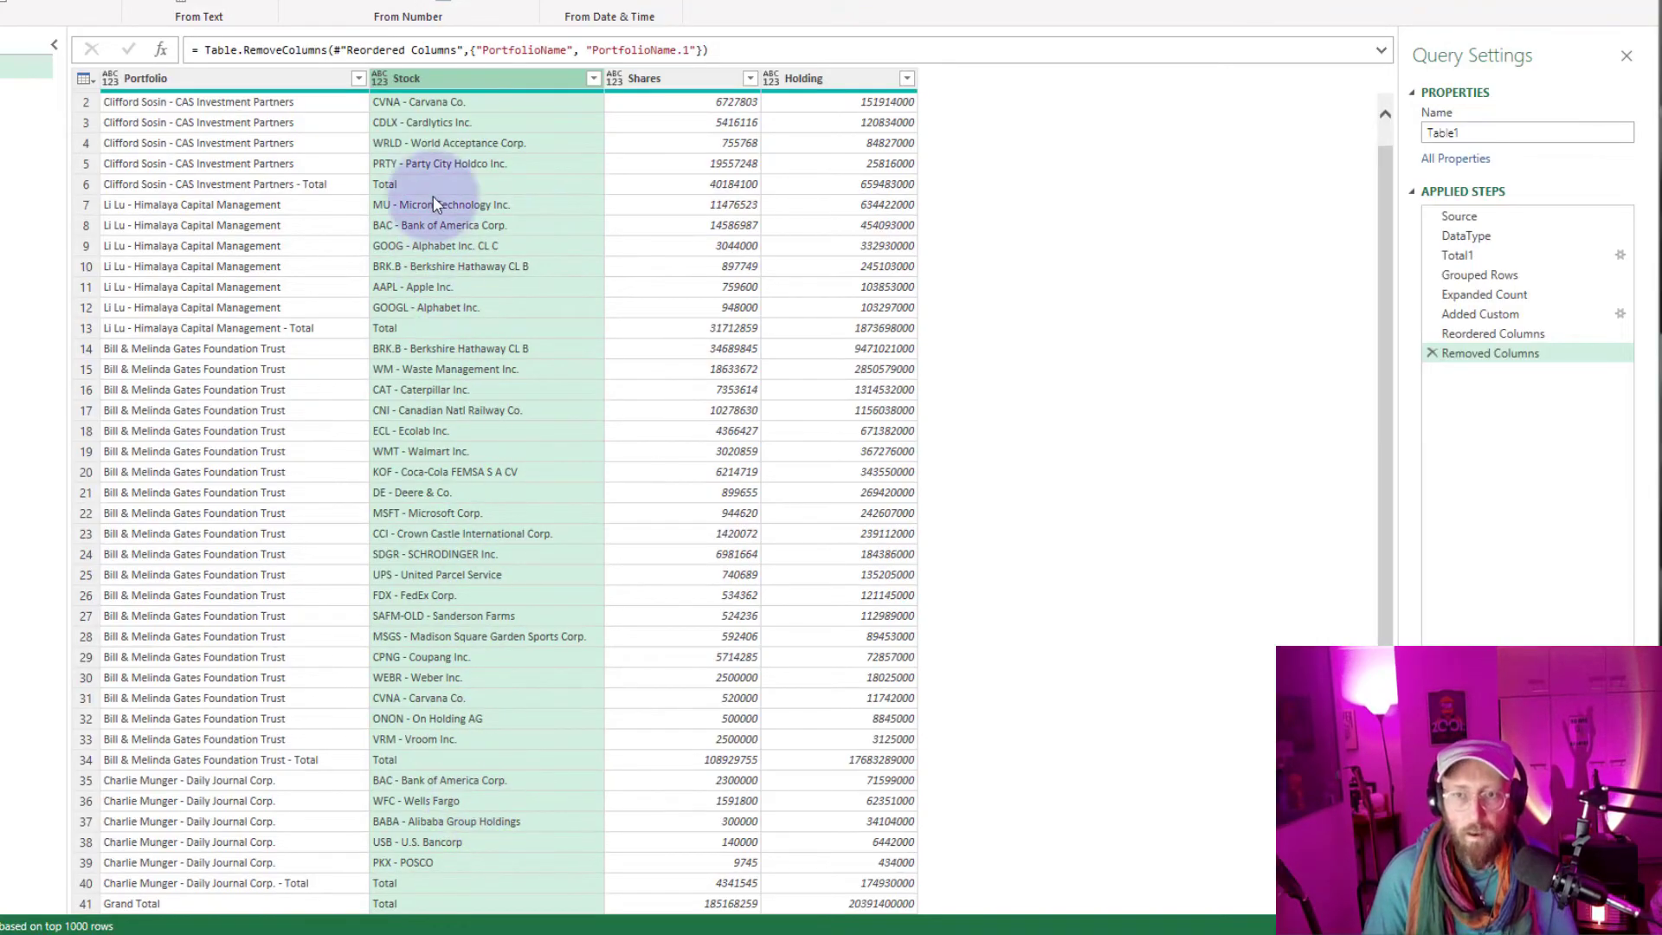
{"action": "left_click", "coordinate": [435, 76]}
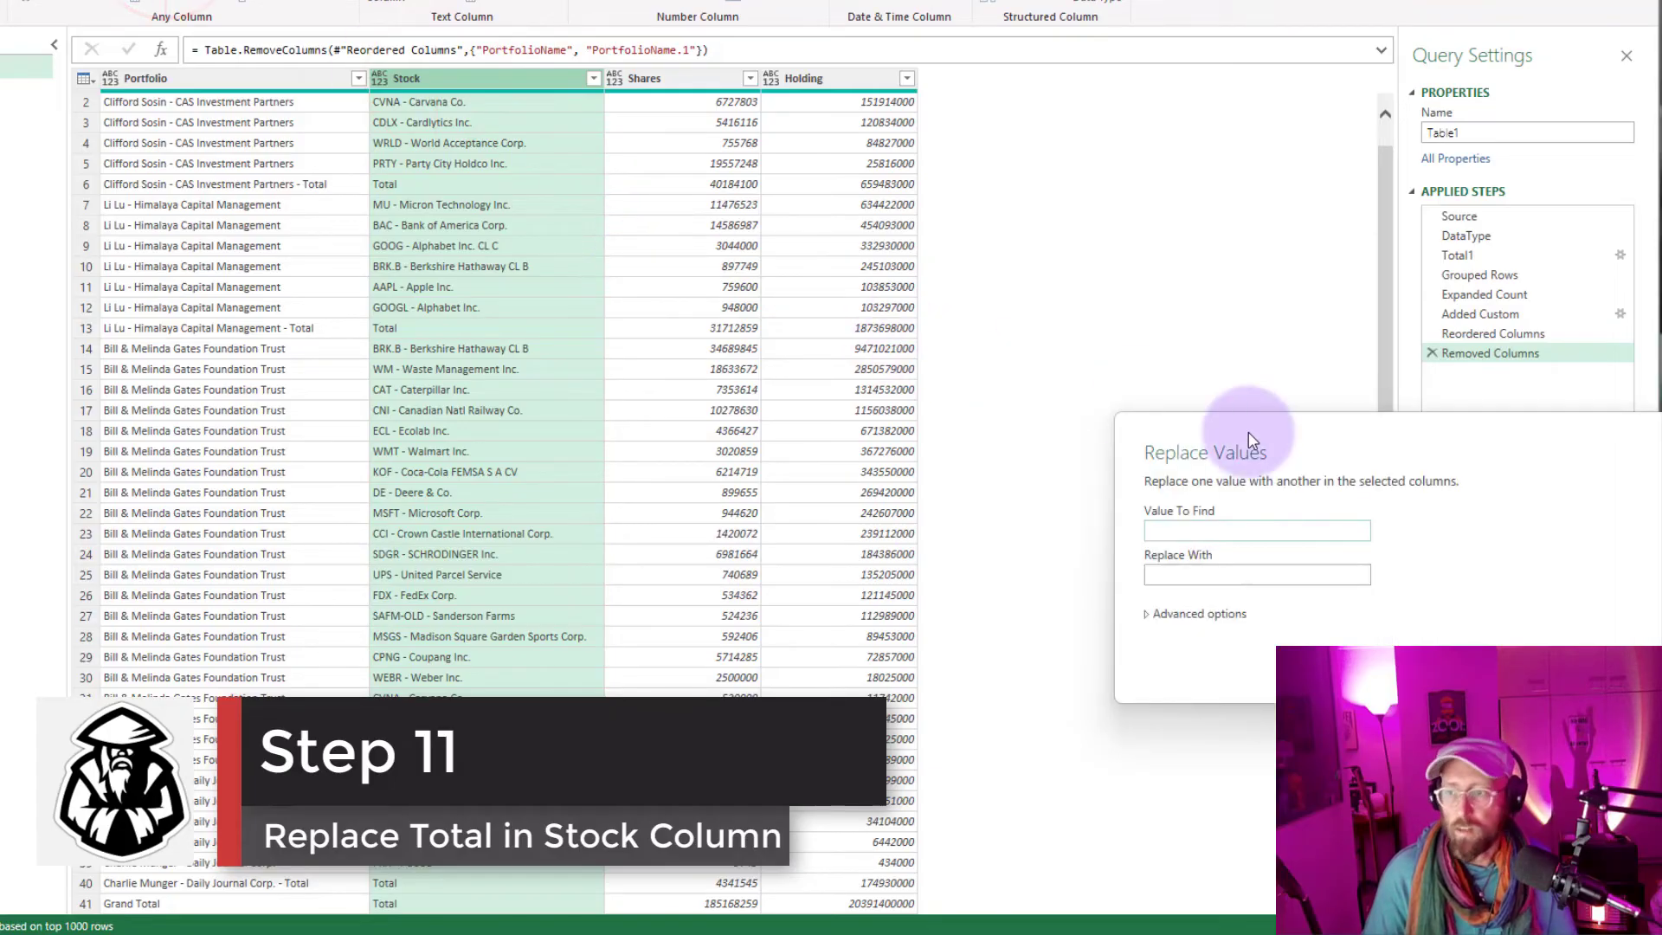
{"action": "left_click_drag", "start_coordinate": [1000, 316], "coordinate": [858, 240]}
{"action": "left_click", "coordinate": [775, 344]}
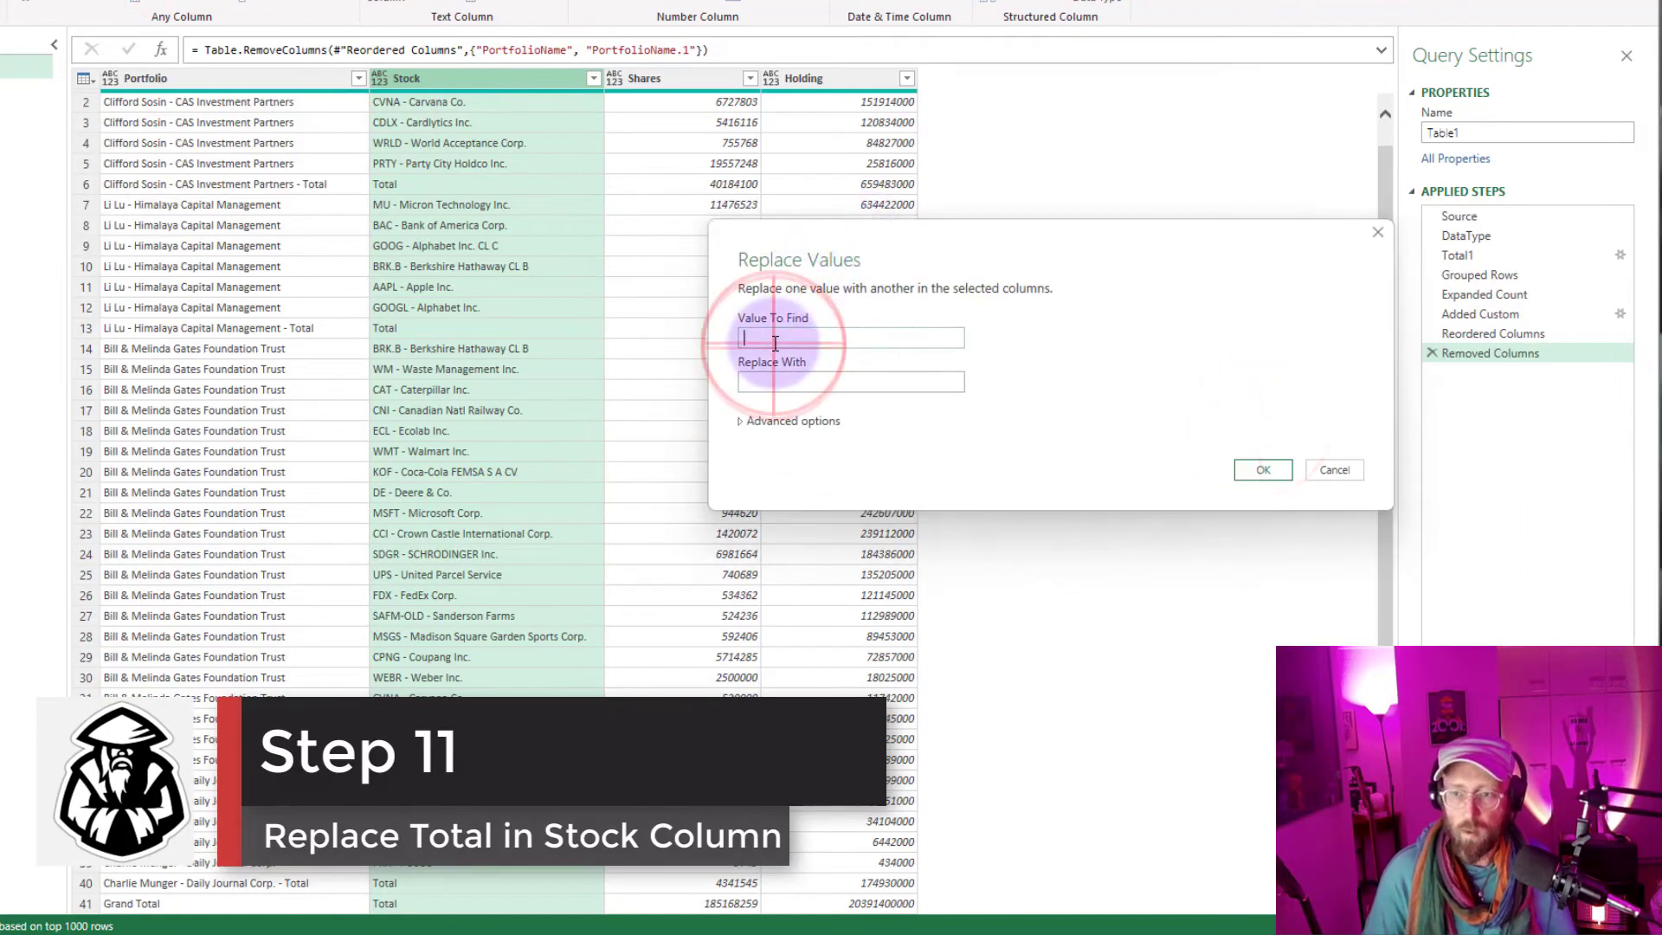
{"action": "type", "text": "Total"}
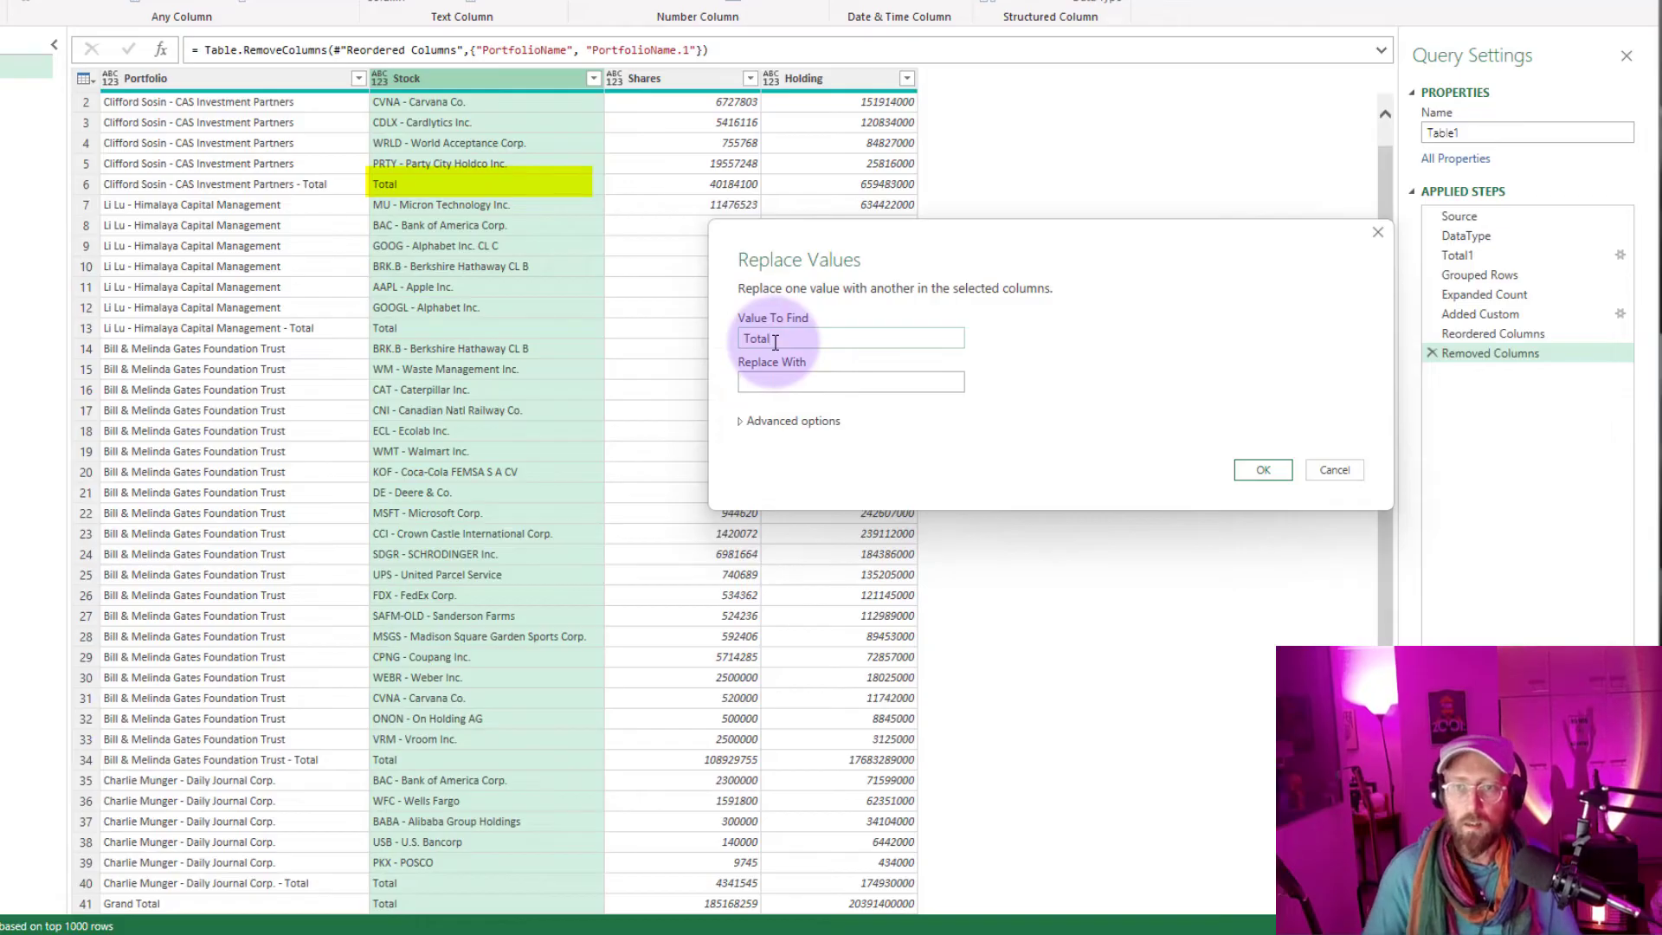
{"action": "left_click", "coordinate": [1247, 471]}
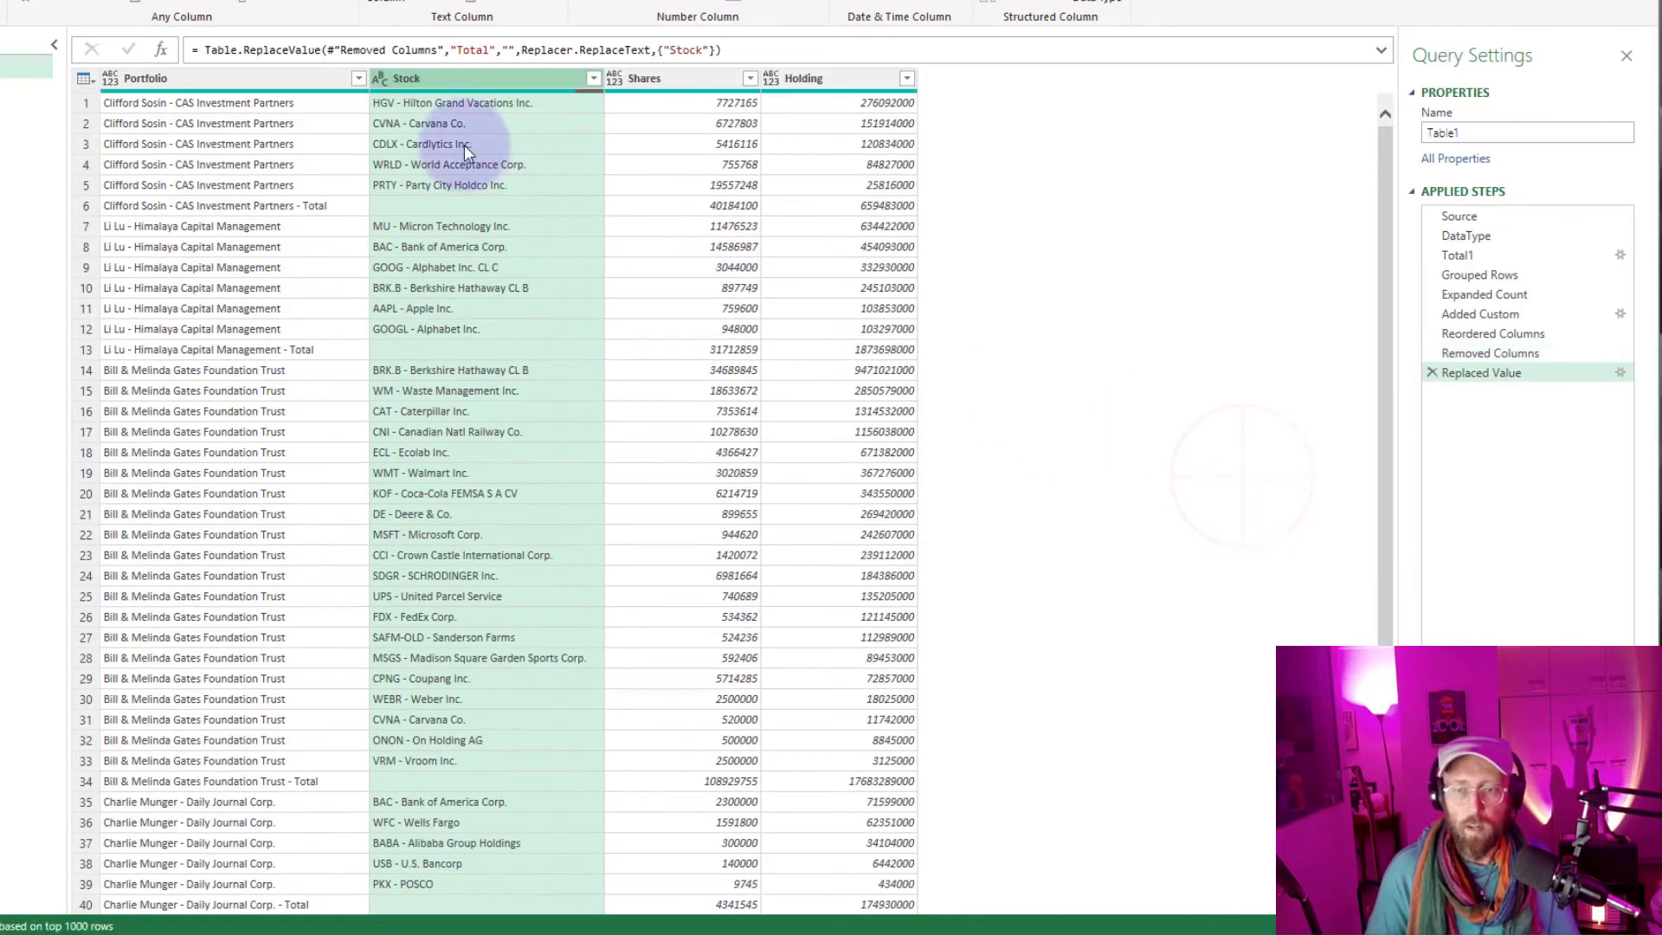
{"action": "scroll", "coordinate": [481, 303], "scroll_direction": "down", "scroll_amount": 1}
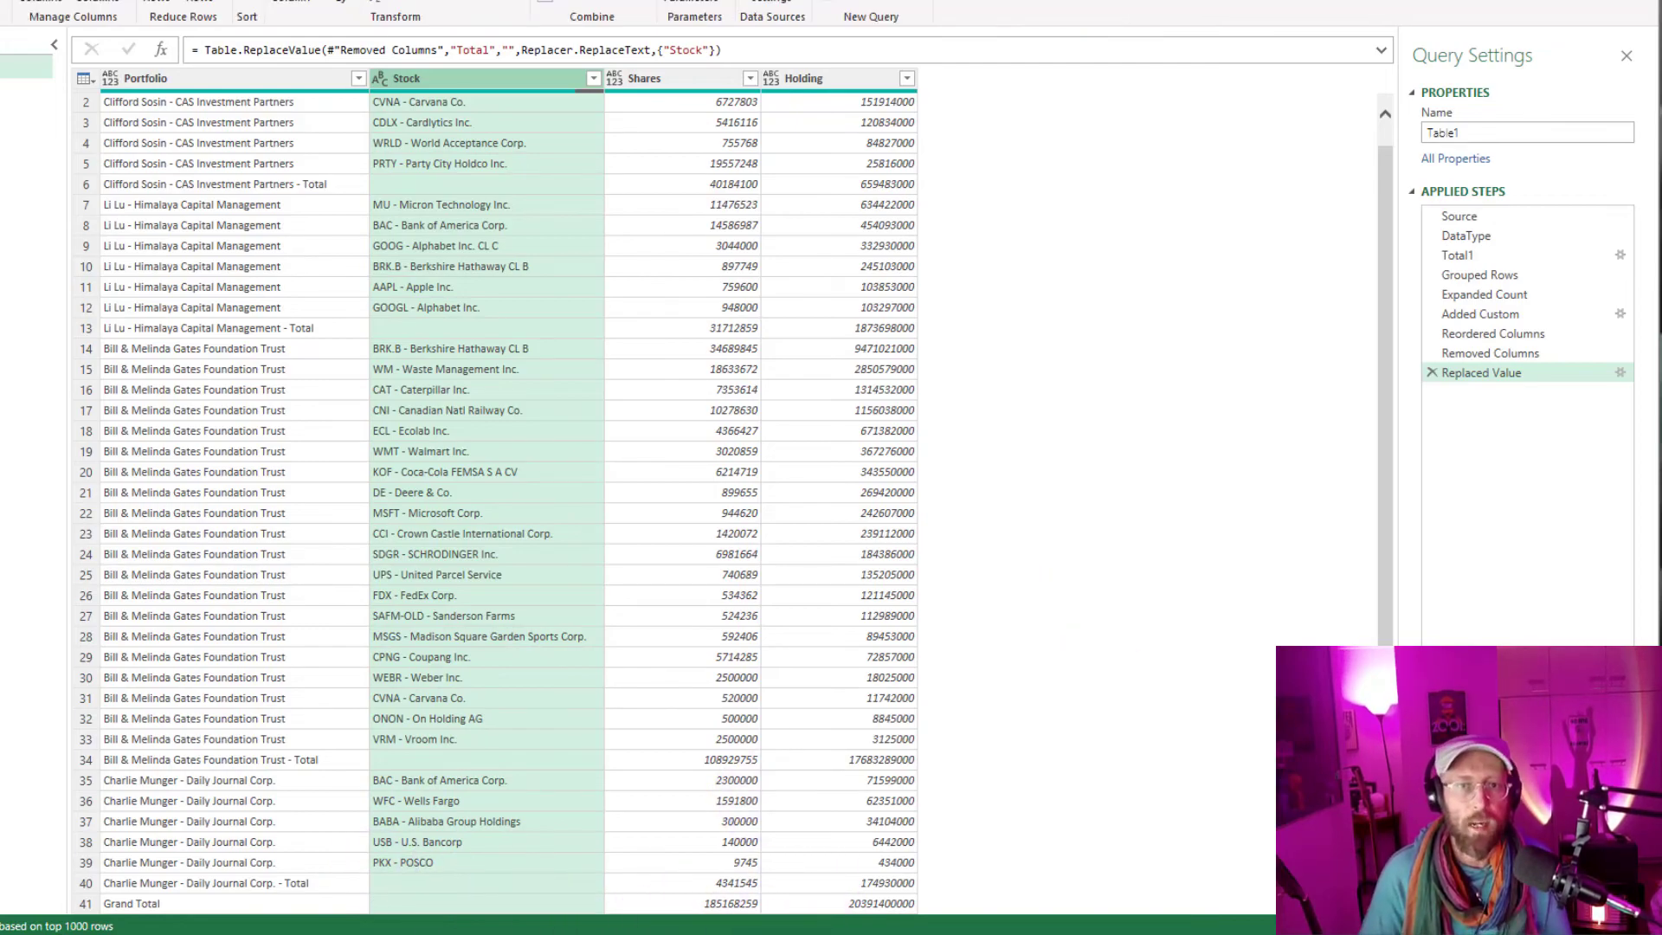
Step: Close the query editor, load the result into the Excel worksheet, and check the portfolio subtotal rows and the grand total
{"action": "left_click", "coordinate": [134, 17]}
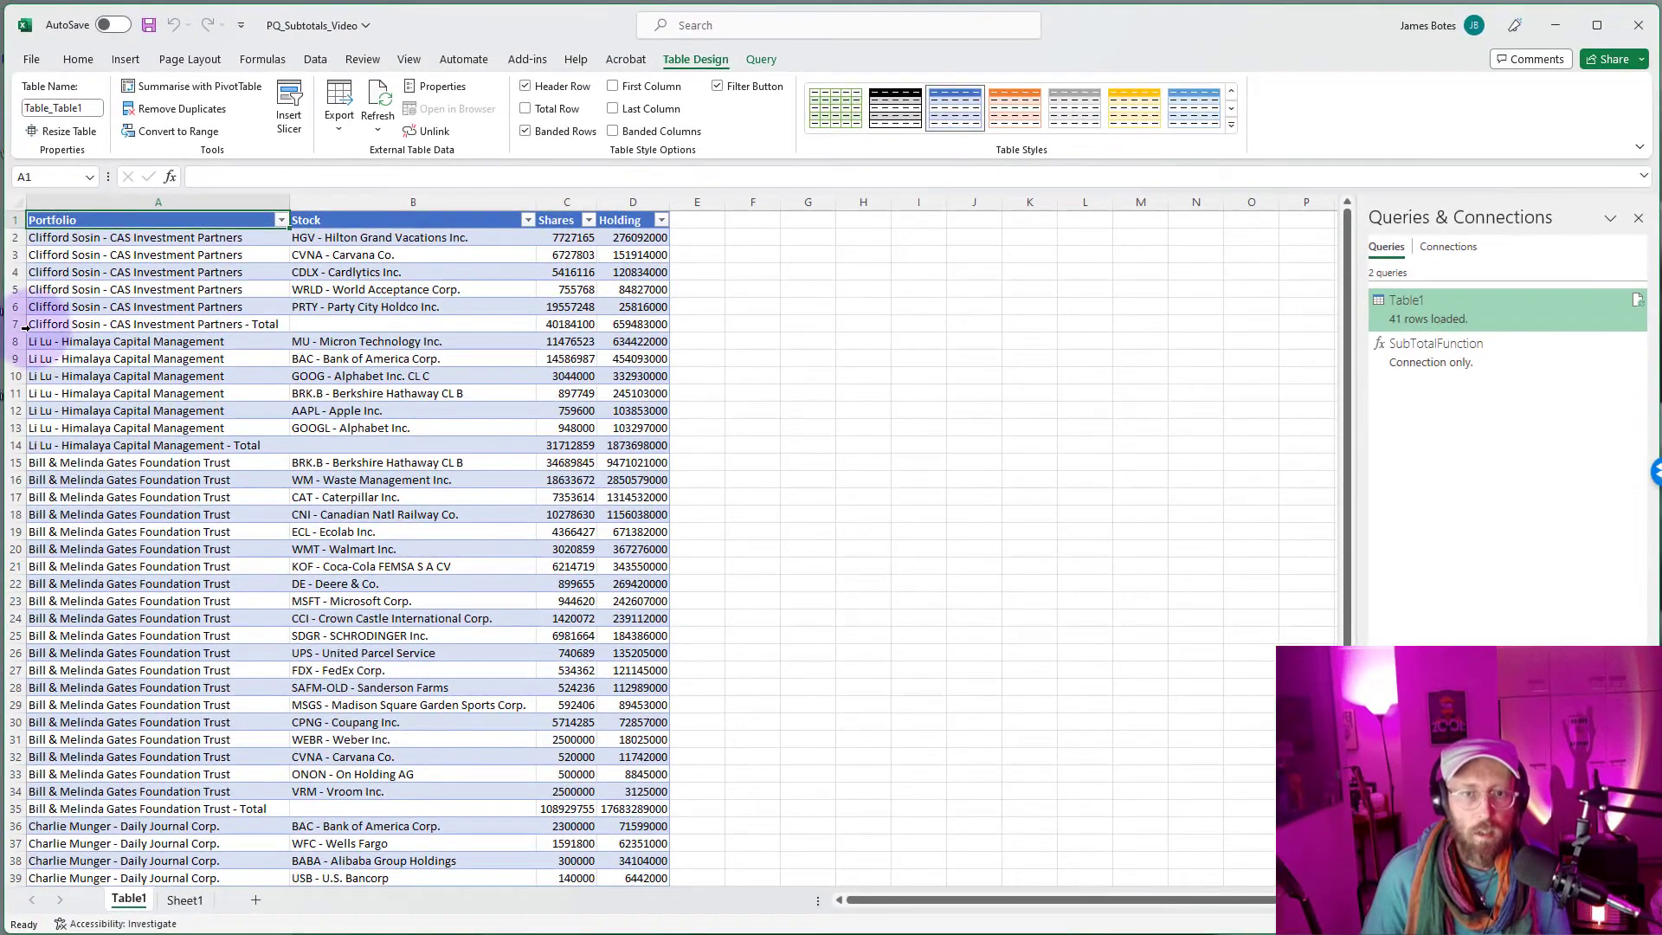
{"action": "left_click", "coordinate": [24, 325]}
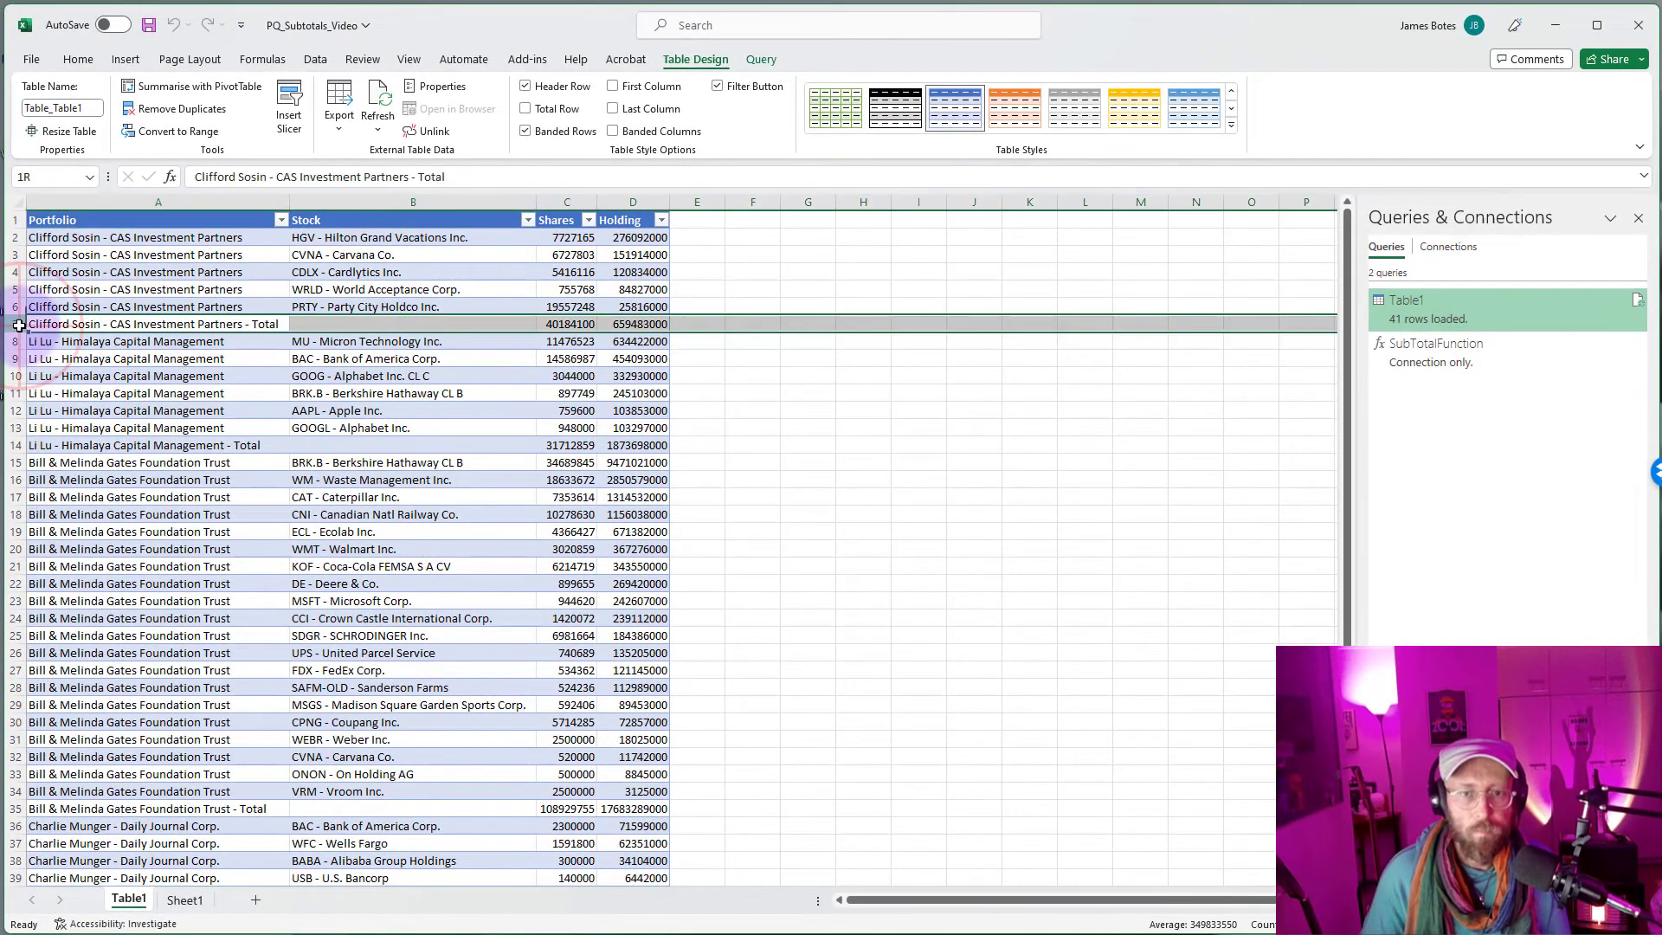
{"action": "left_click", "coordinate": [247, 441]}
{"action": "scroll", "coordinate": [340, 438], "scroll_direction": "down", "scroll_amount": 3}
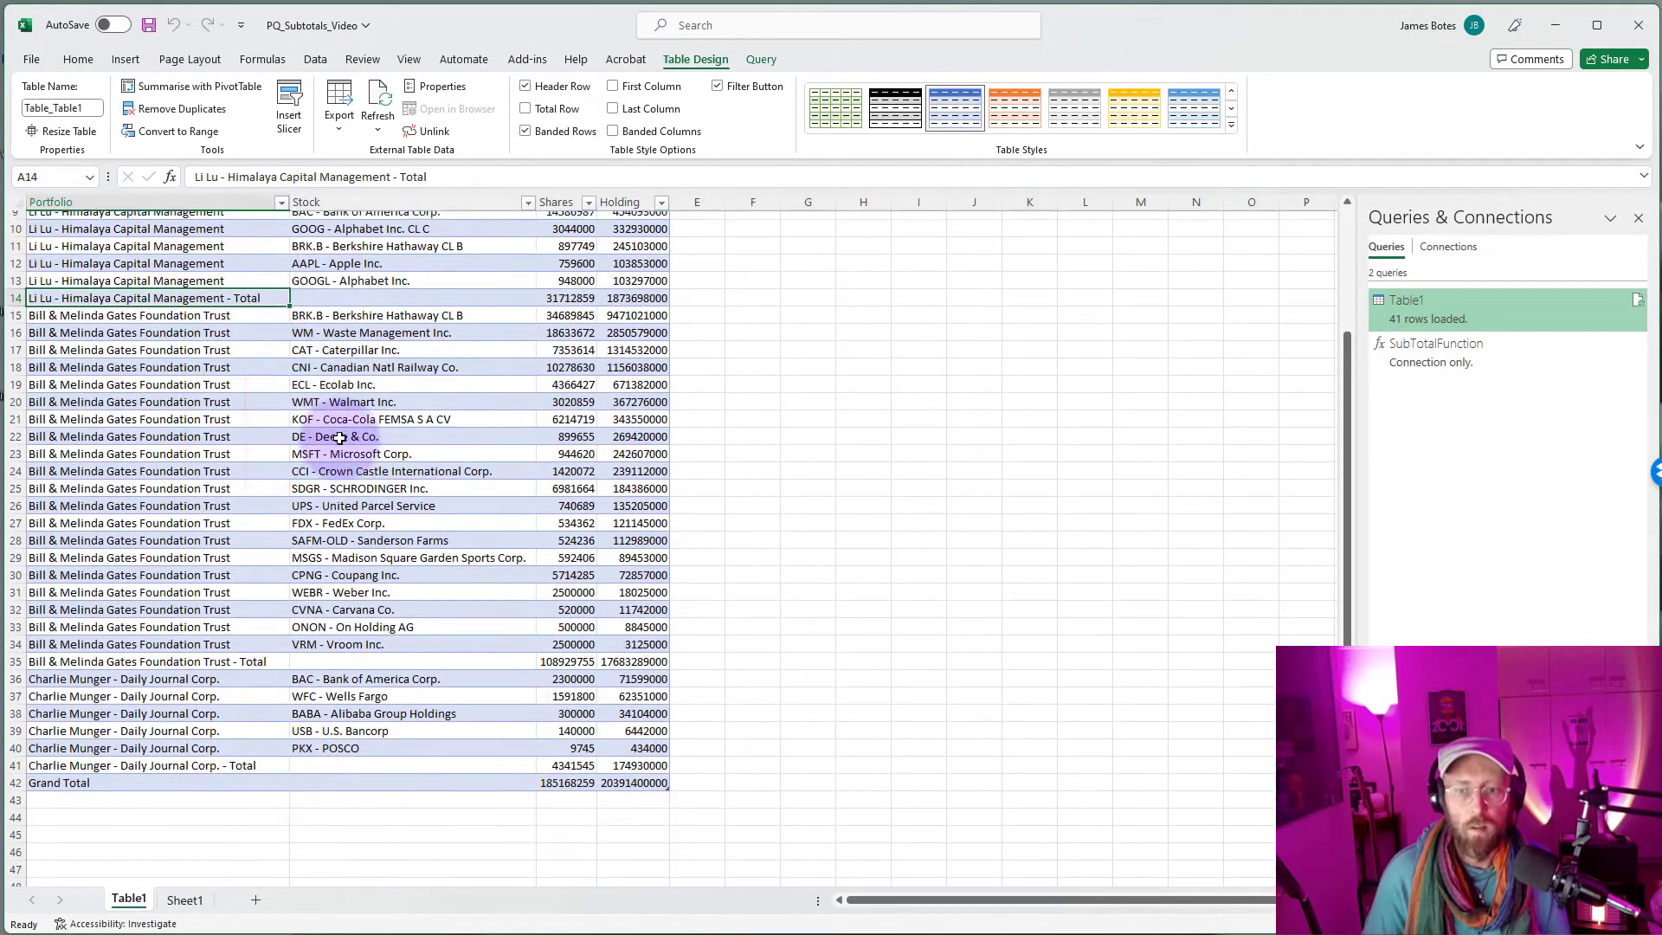